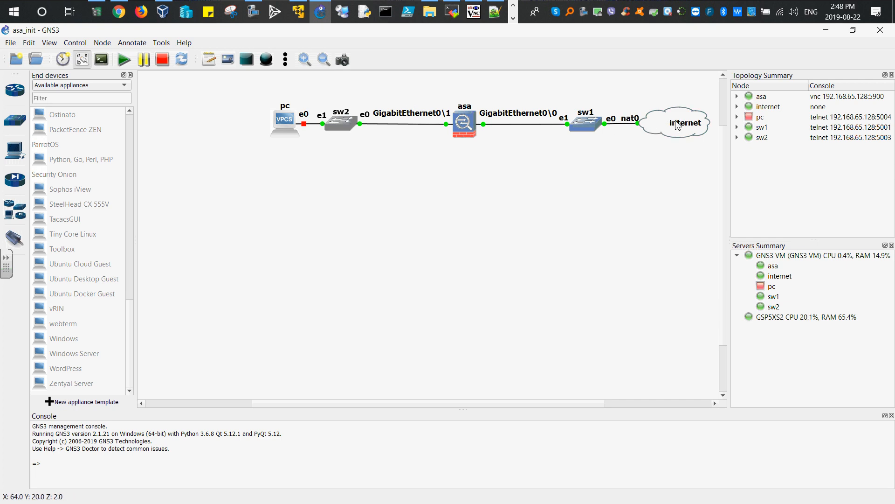
- Switch to VirtualBox and open the shared folder settings of the MS Server 2016 virtual machine in the sources group
mouse_move(689, 117)
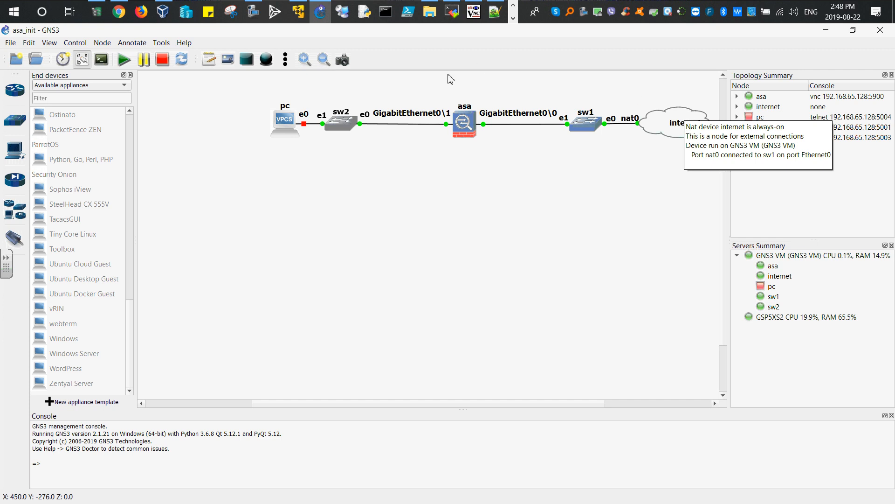
left_click(828, 35)
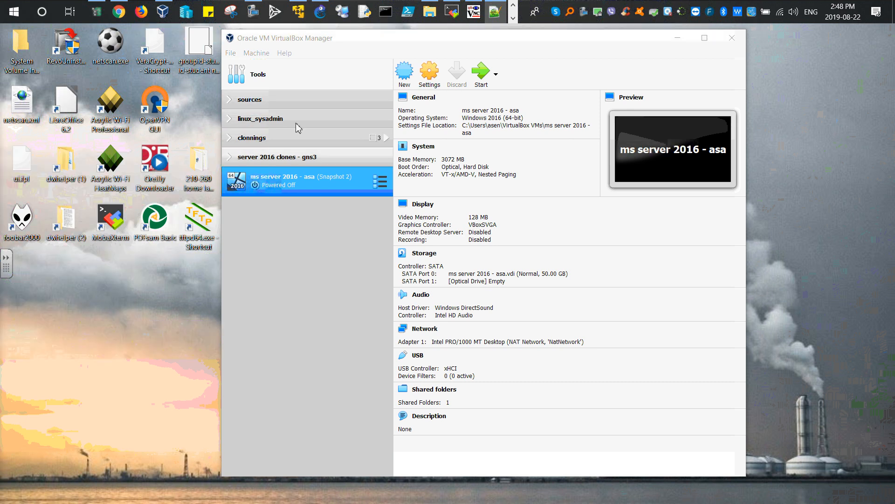
left_click(239, 107)
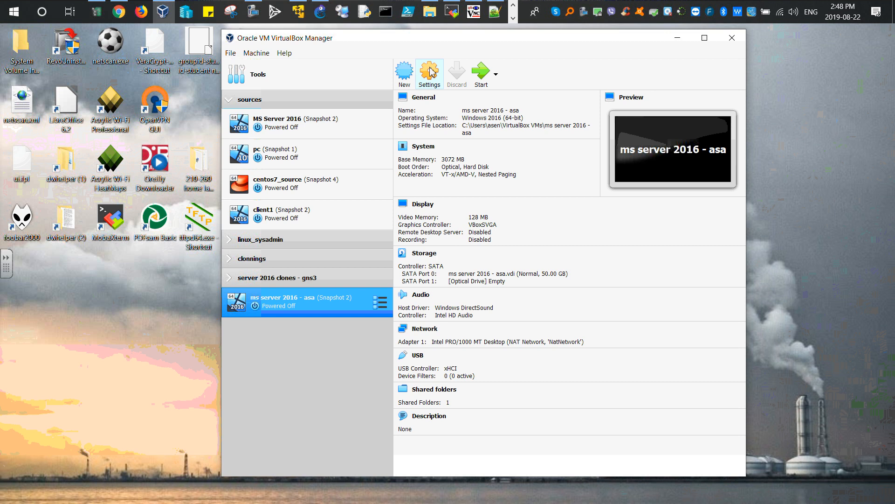
left_click(308, 121)
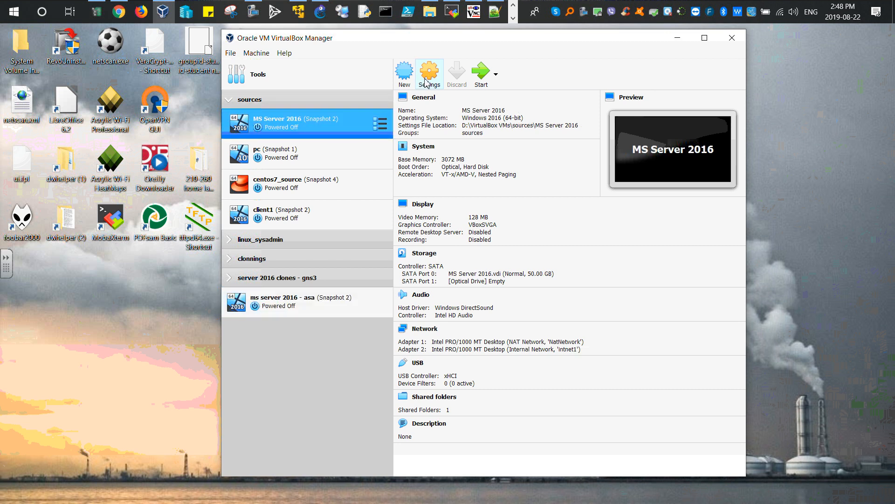
left_click(443, 87)
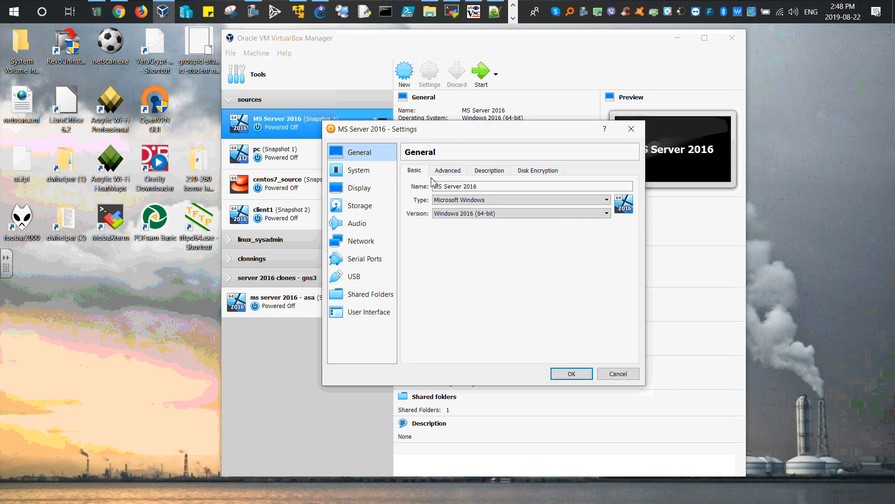
left_click(351, 298)
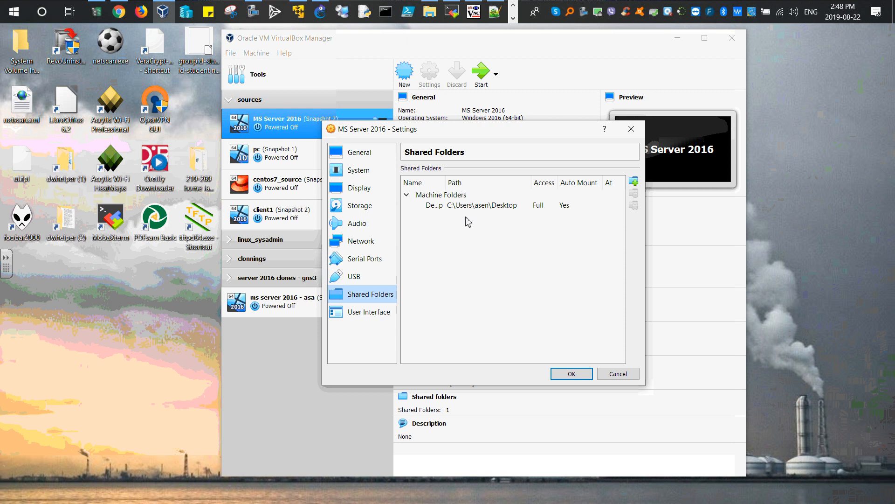
left_click(634, 181)
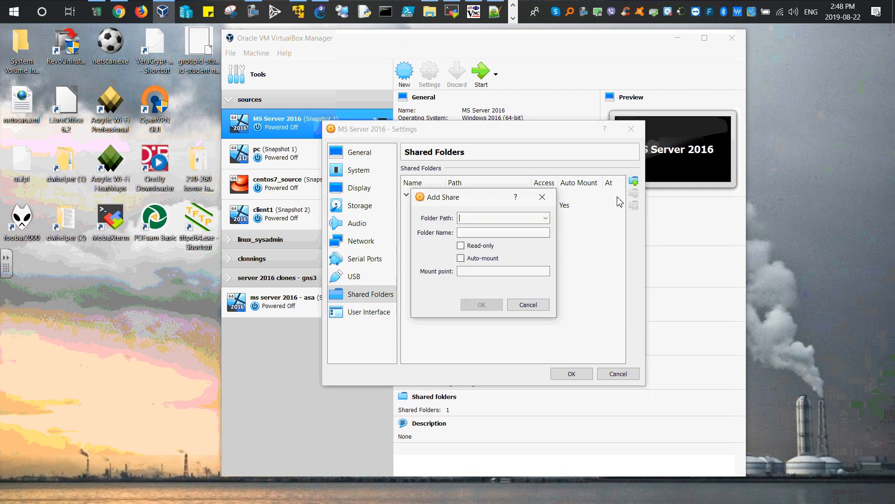
left_click(545, 218)
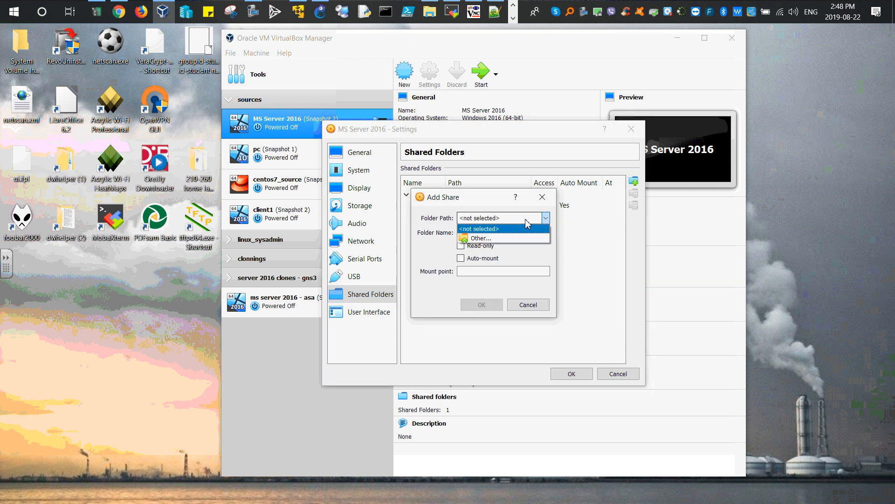
left_click(489, 238)
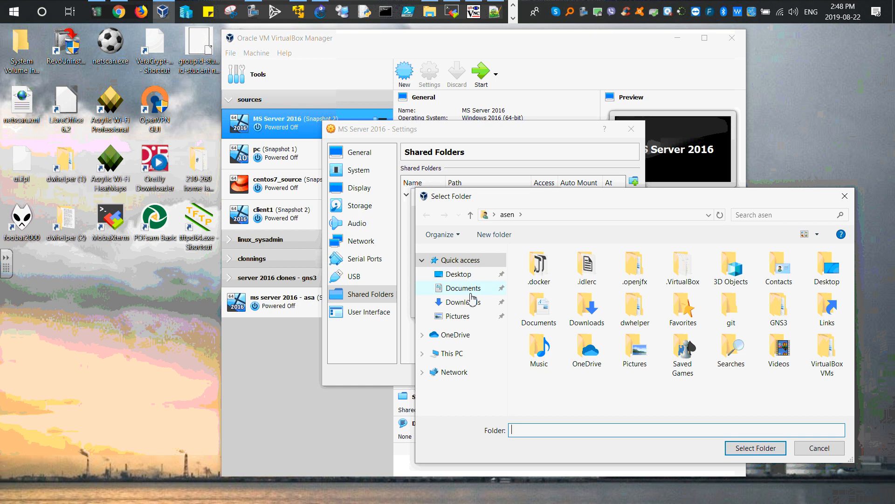
left_click(464, 288)
left_click(755, 447)
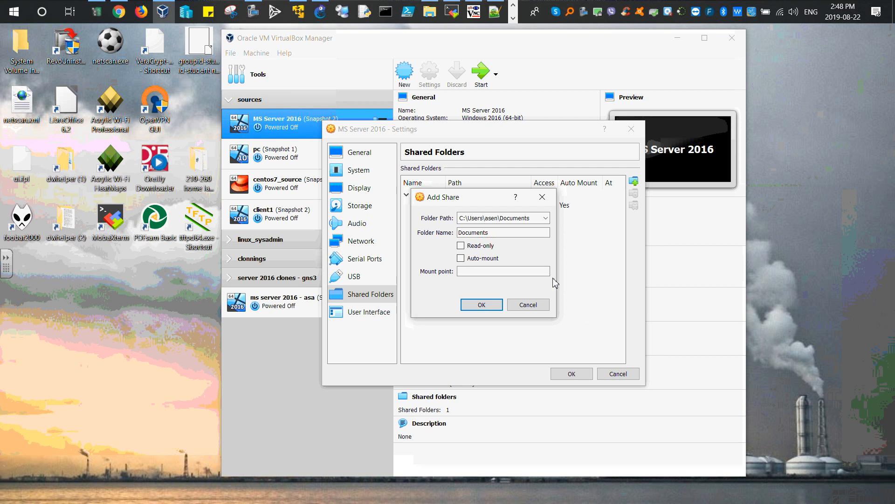
left_click(523, 308)
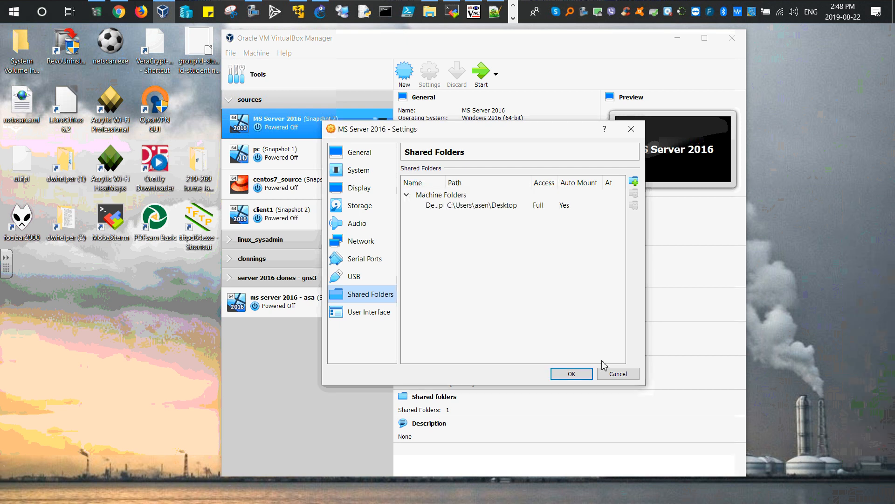
left_click(480, 207)
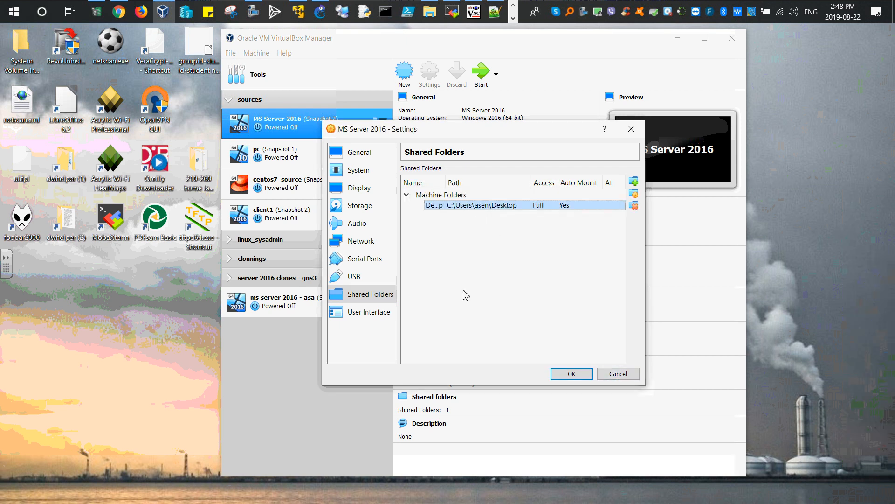
left_click(619, 375)
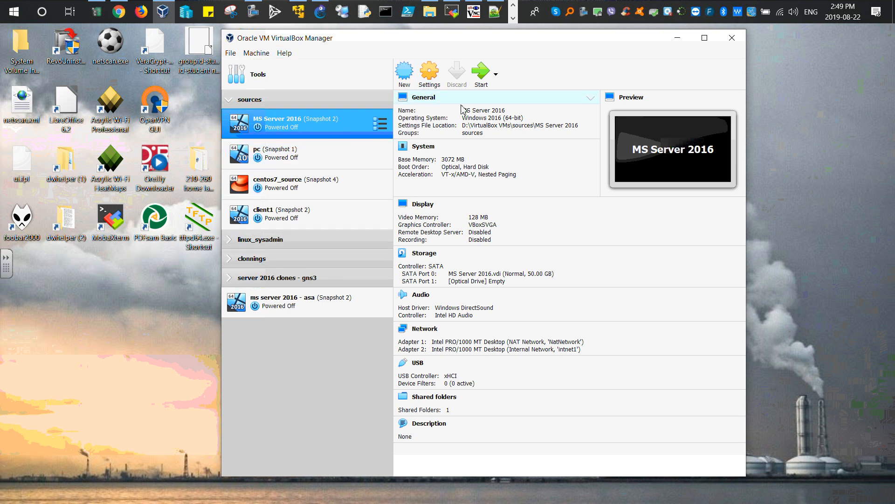
- Start the MS Server 2016 virtual machine, unlock it and sign in as Administrator with the account password
left_click(482, 74)
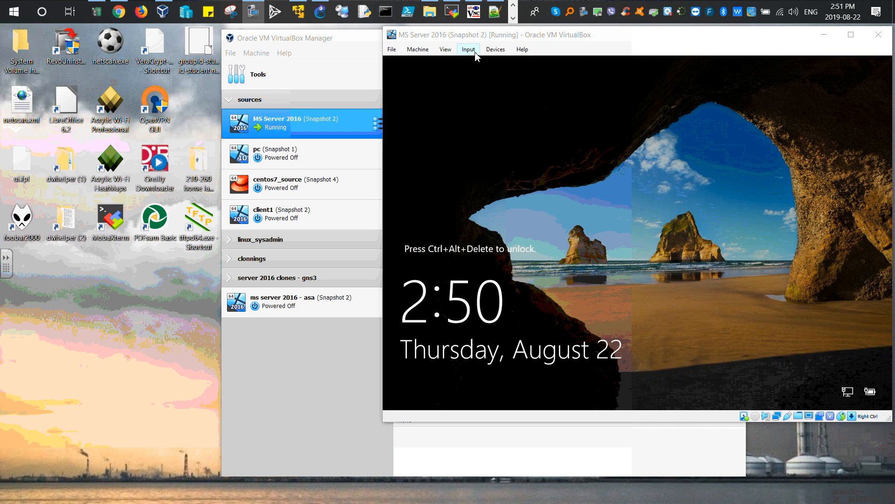
left_click(470, 50)
mouse_move(487, 70)
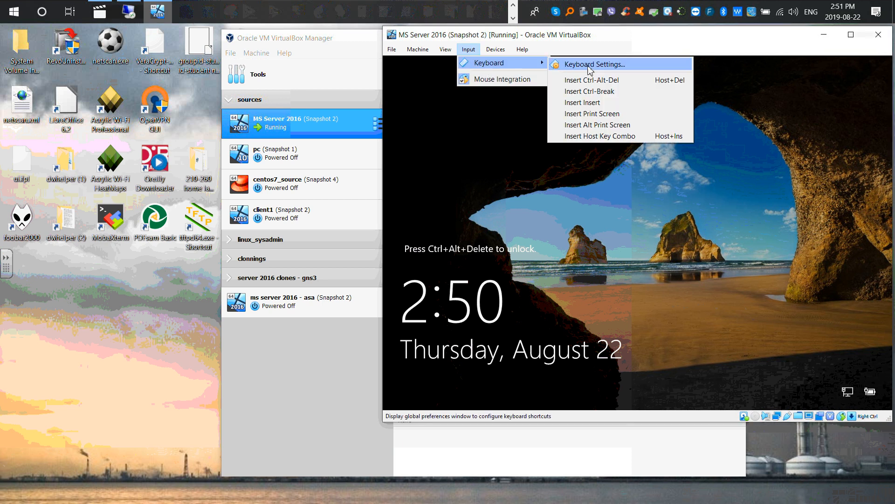
left_click(599, 80)
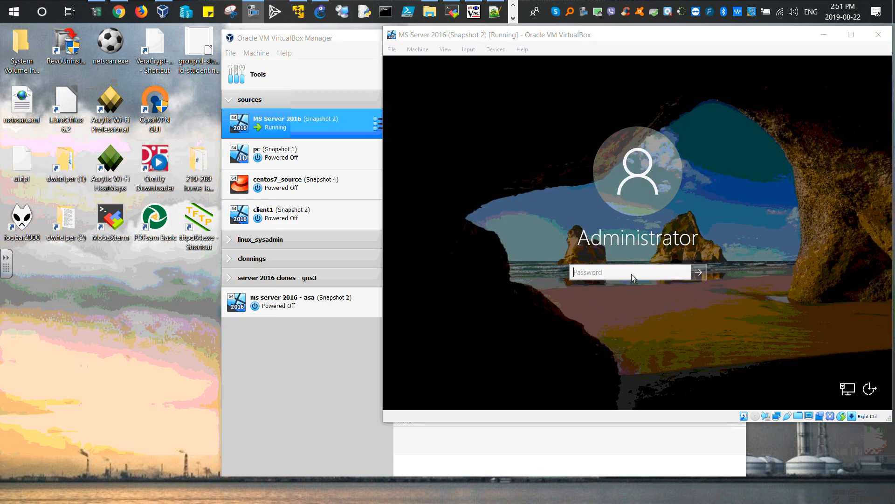
left_click(629, 275)
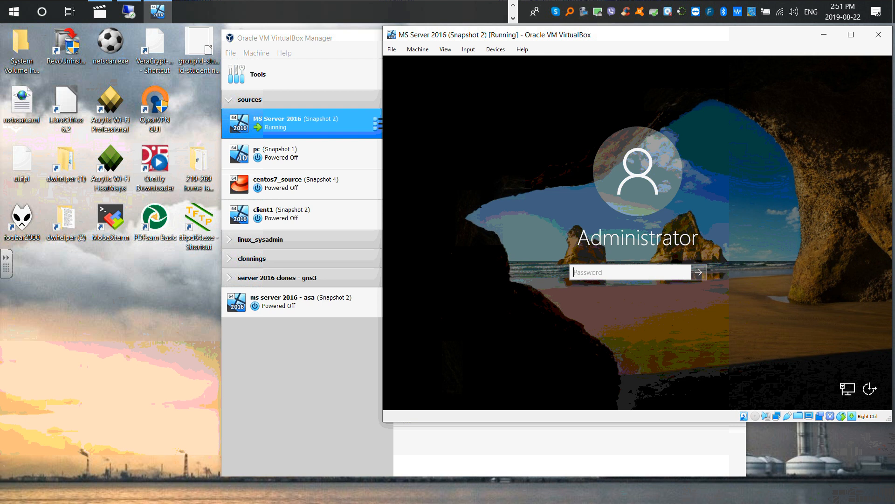
key("Return")
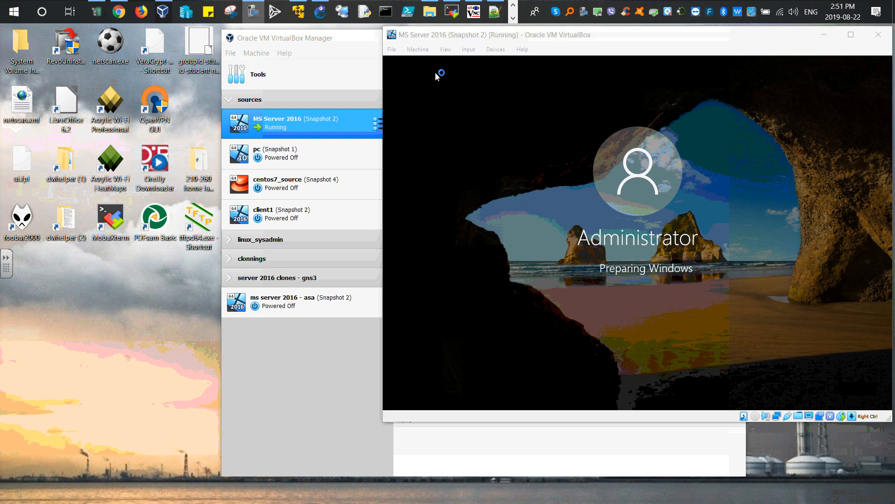
- Review the network, shared folder and system settings of the running MS Server 2016 machine
left_click(423, 49)
left_click(431, 63)
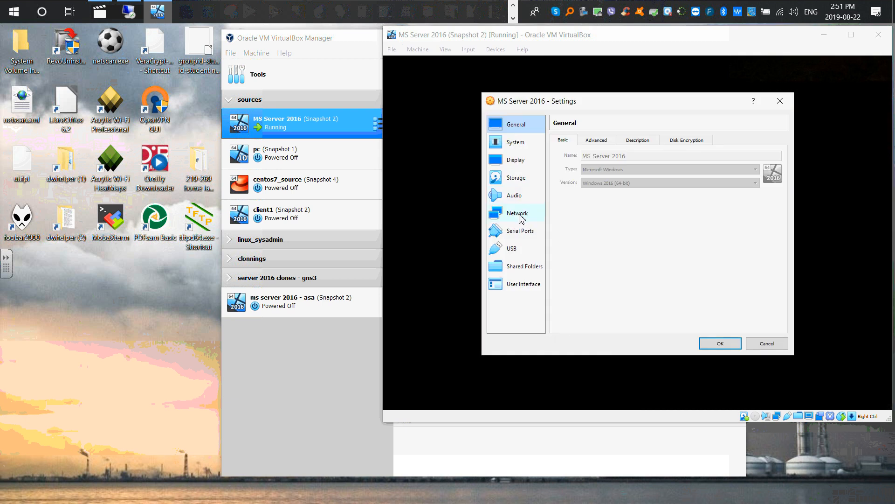
left_click(517, 215)
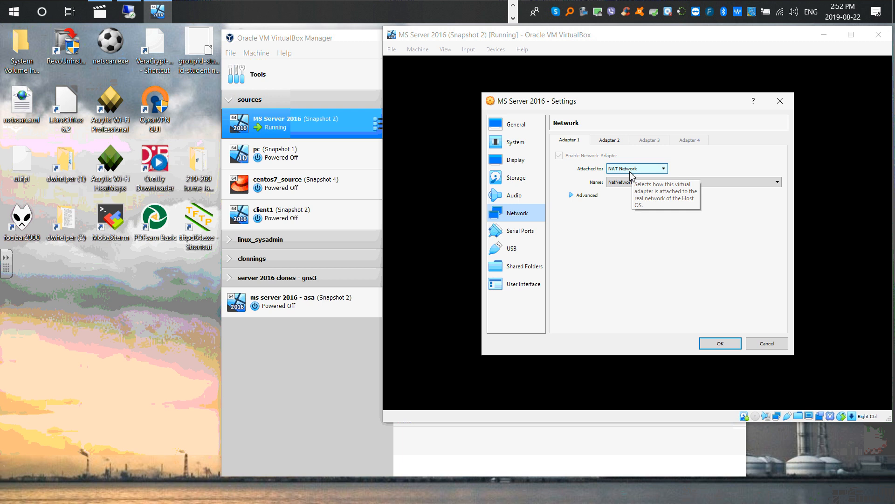
left_click(514, 266)
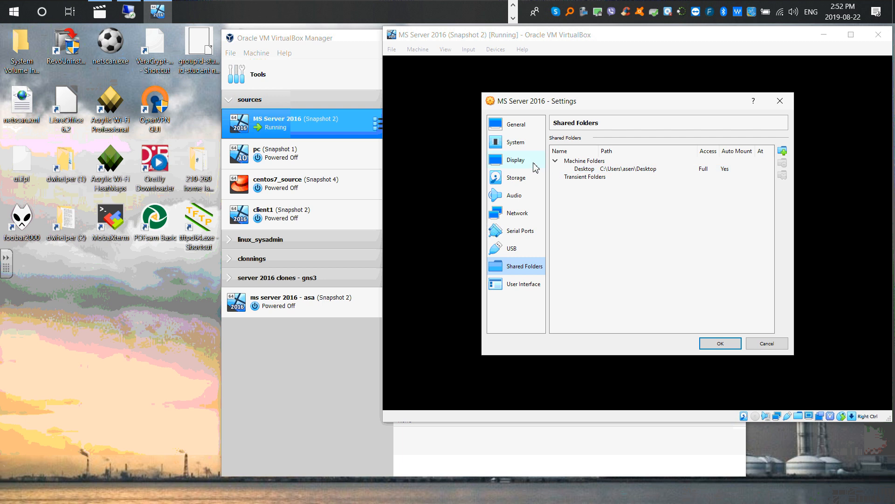
left_click(520, 144)
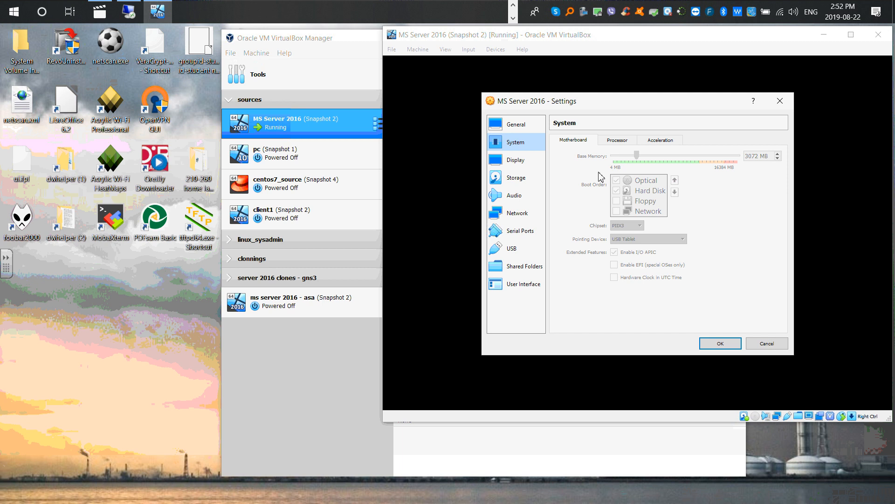
left_click(780, 101)
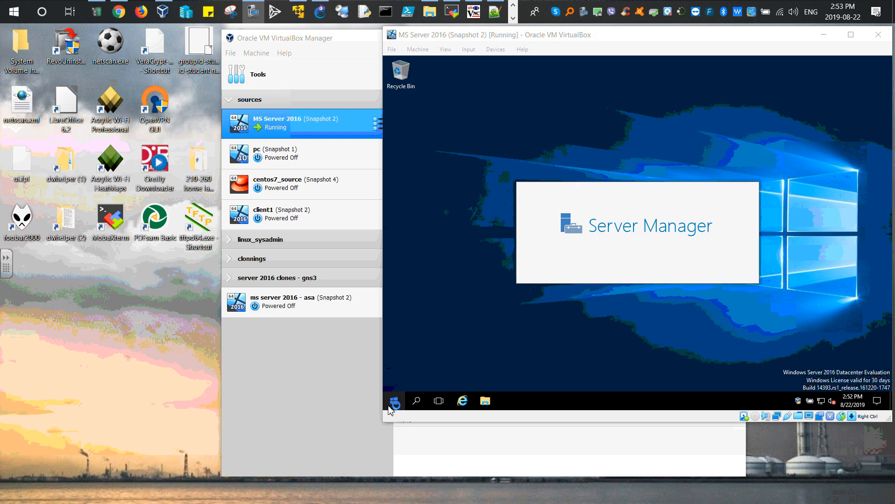
- Enlarge the virtual machine's window and review the shared folder settings of the running machine
left_click_drag(384, 421, 274, 475)
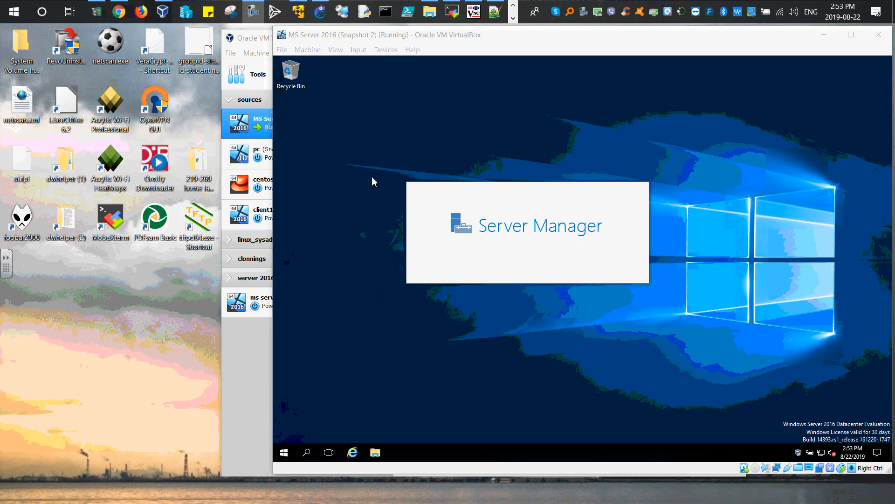
left_click(313, 53)
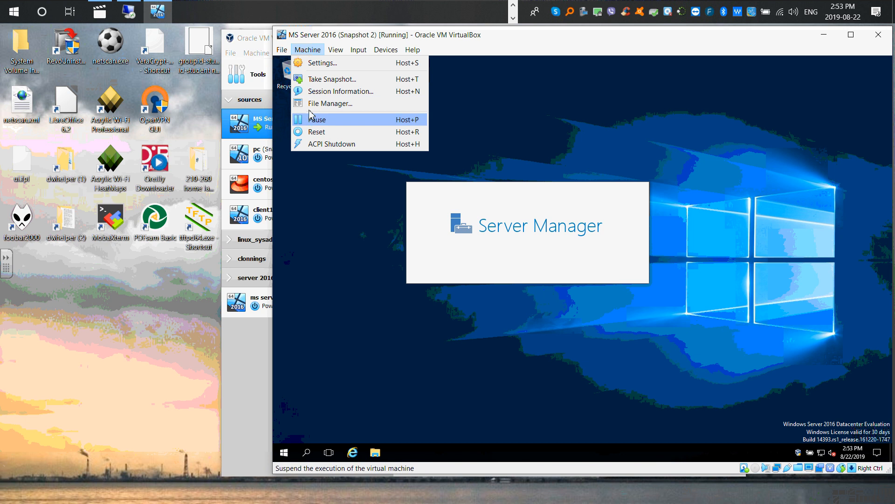
left_click(382, 113)
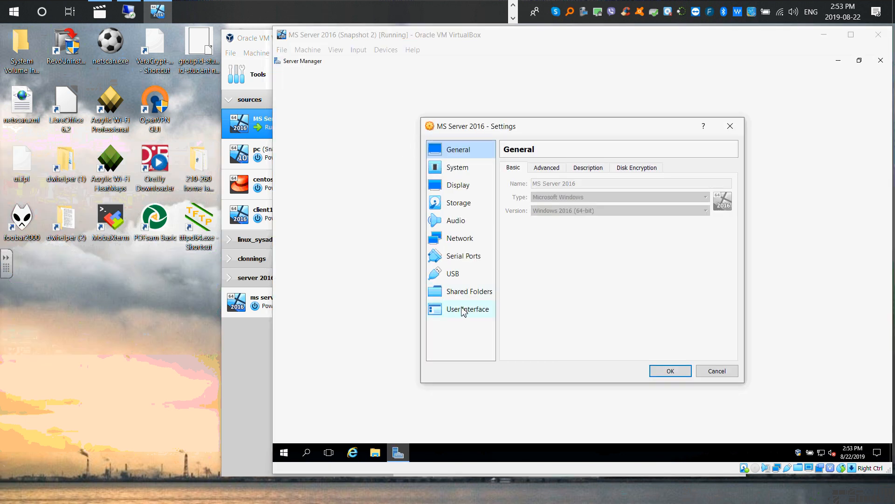
left_click(469, 293)
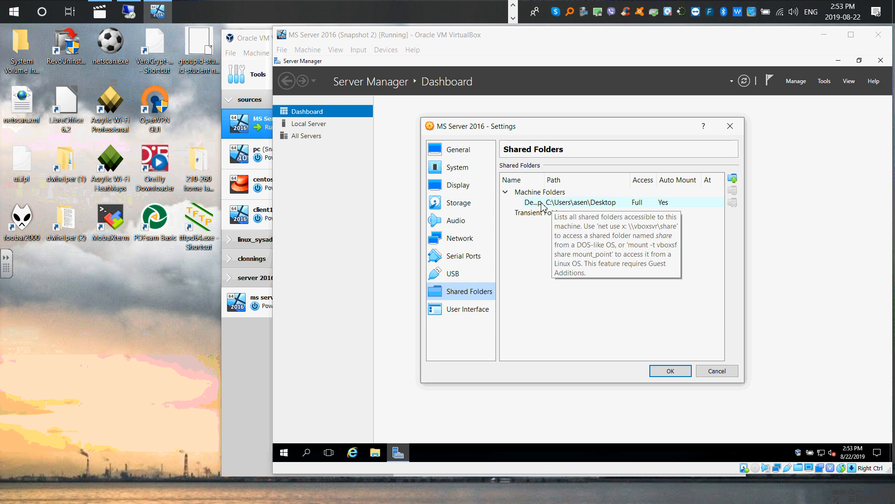
left_click(710, 371)
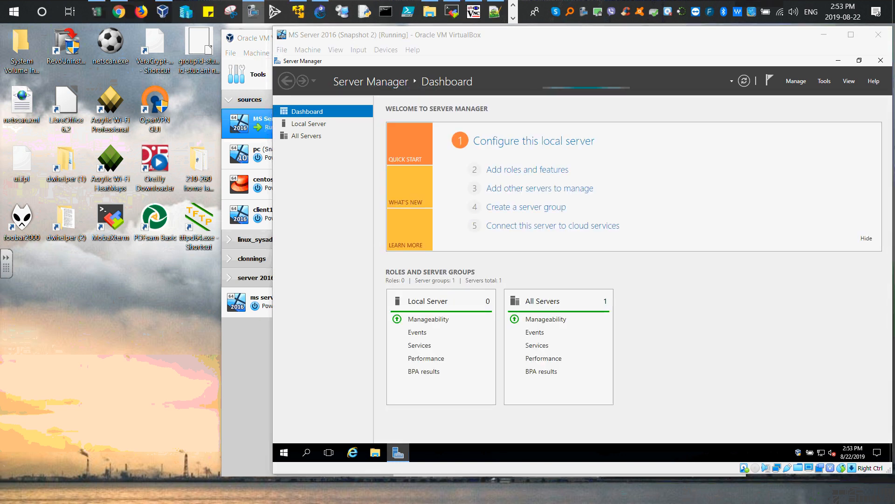
- Open the Local Server properties in Server Manager and respond to the updates notice by getting the updates
left_click(310, 124)
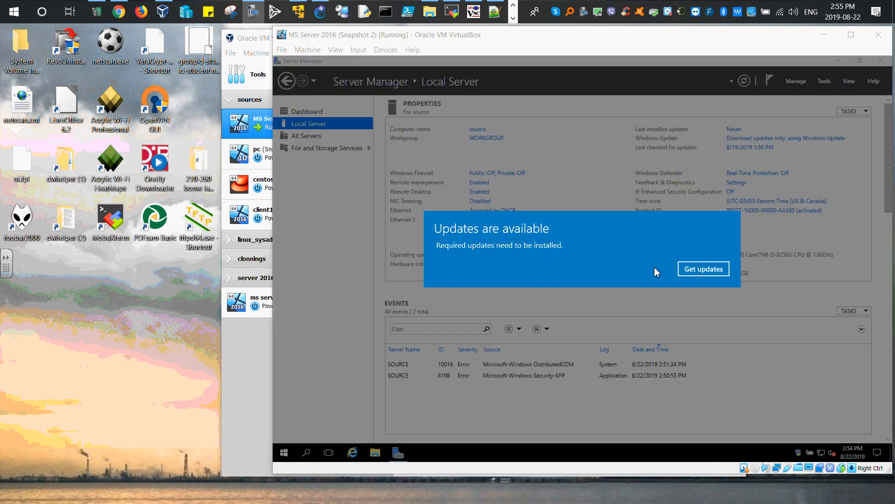
left_click(690, 268)
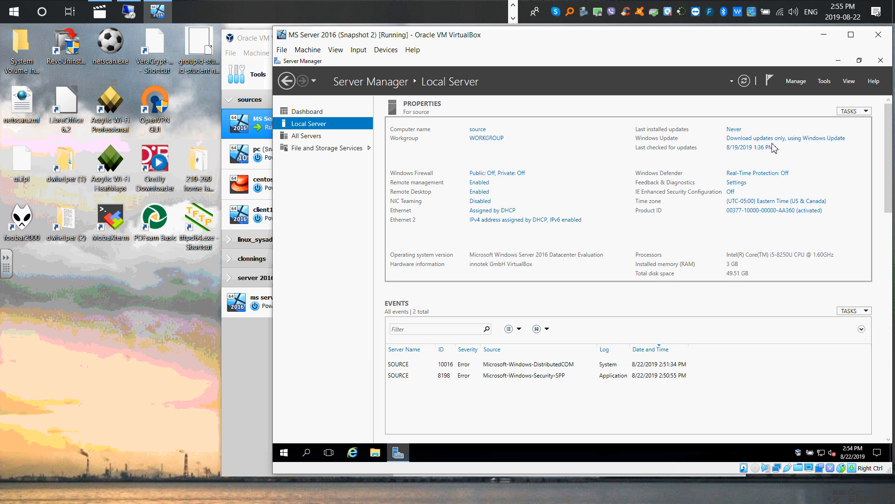
- Open the Windows Defender settings from the server's real-time protection property and review its protection options
left_click(750, 176)
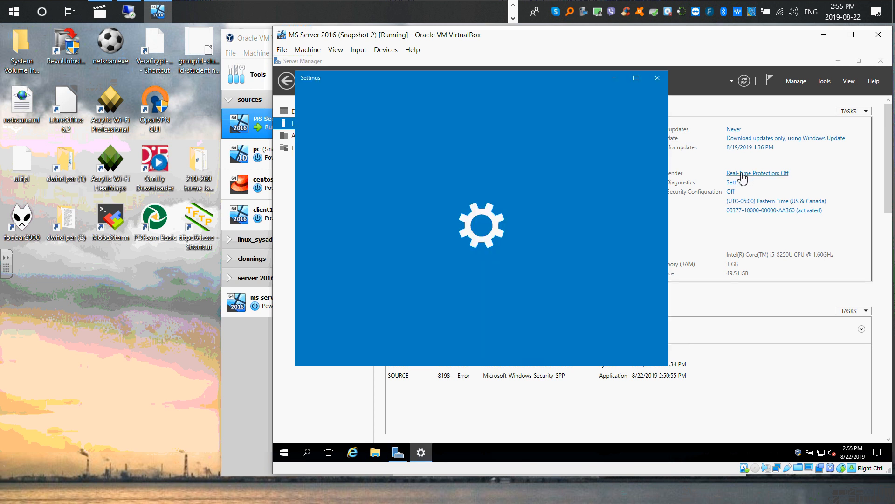
left_click(658, 77)
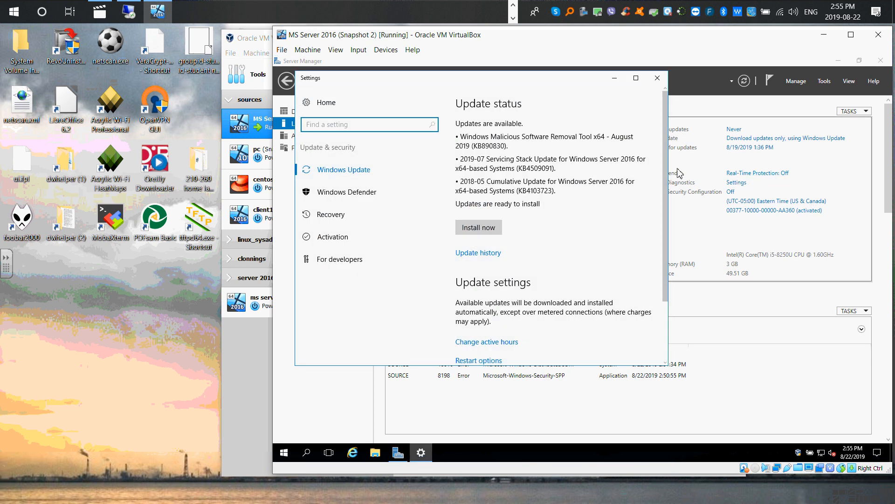
left_click(762, 176)
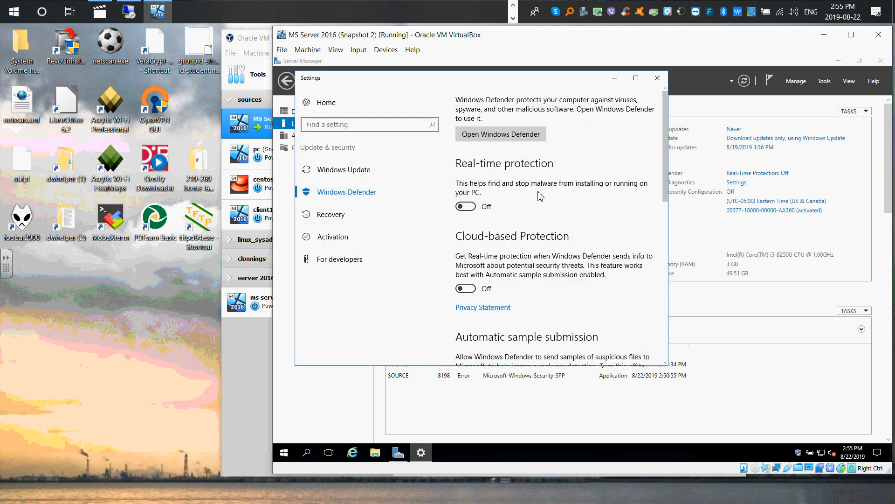
scroll(519, 183, "down", 6)
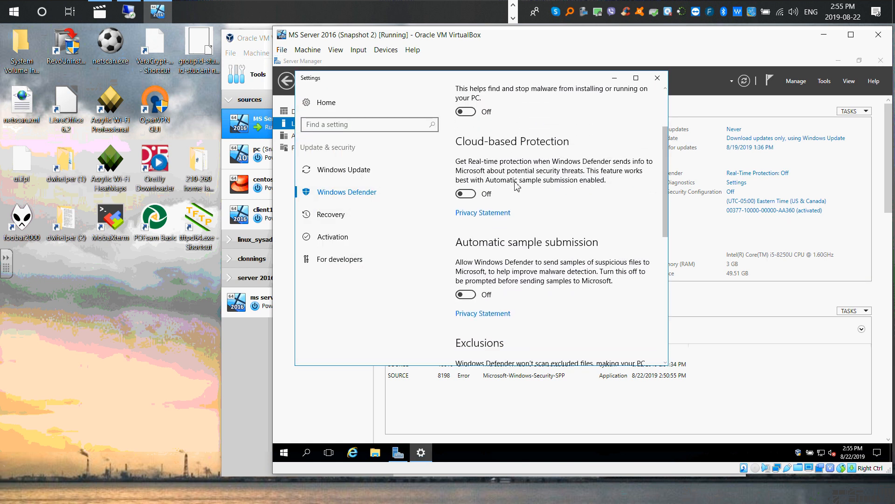
scroll(516, 186, "down", 5)
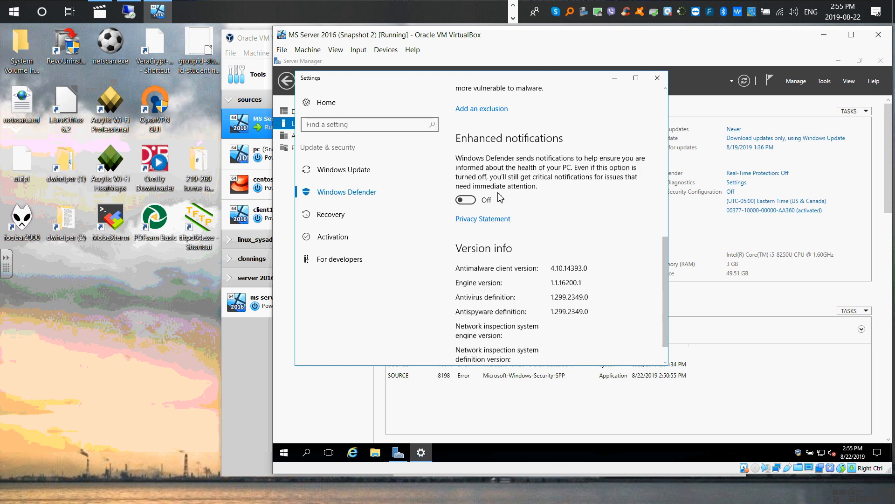
- Leave the Windows Defender settings, review the server's IE Enhanced Security Configuration without changing it, and minimize Server Manager
left_click(658, 78)
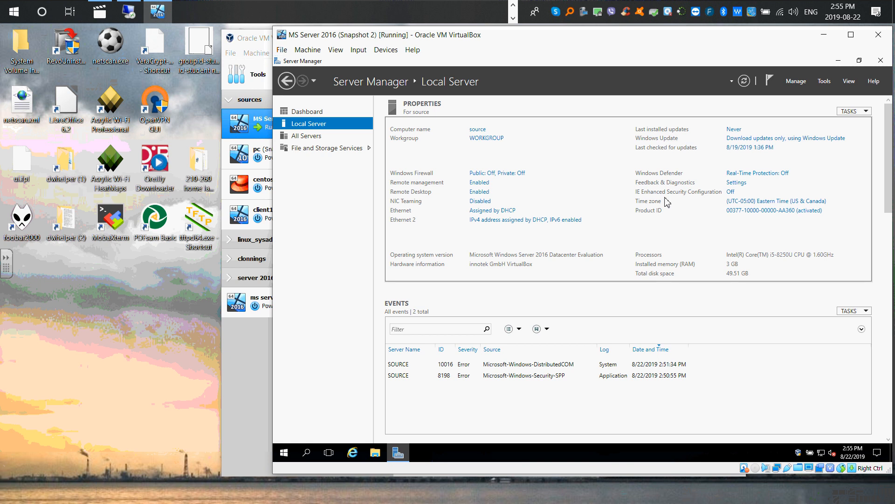
left_click(738, 192)
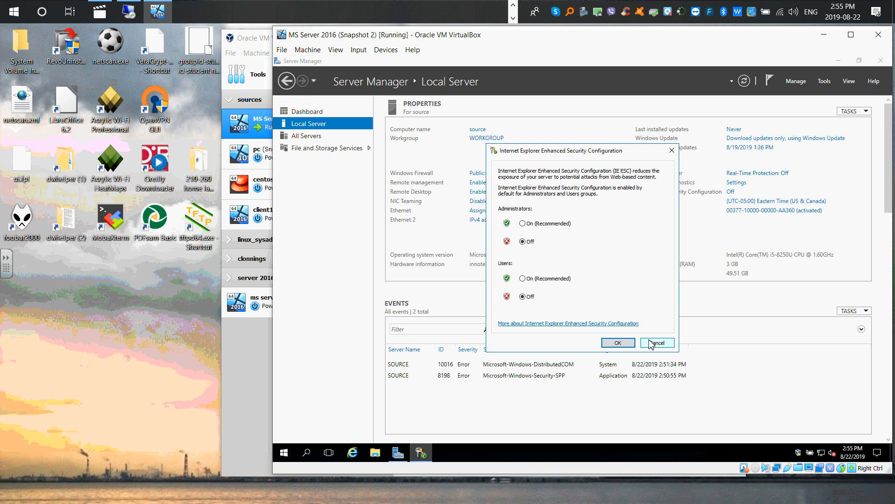
left_click(651, 344)
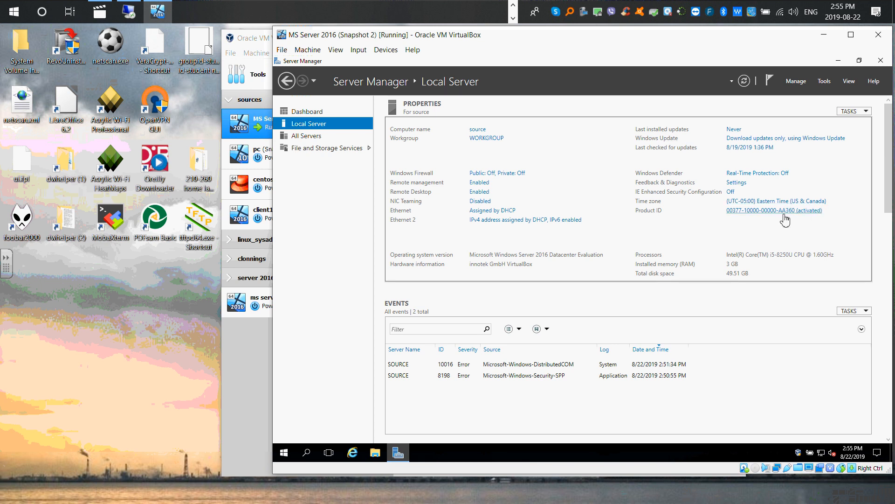
left_click(839, 61)
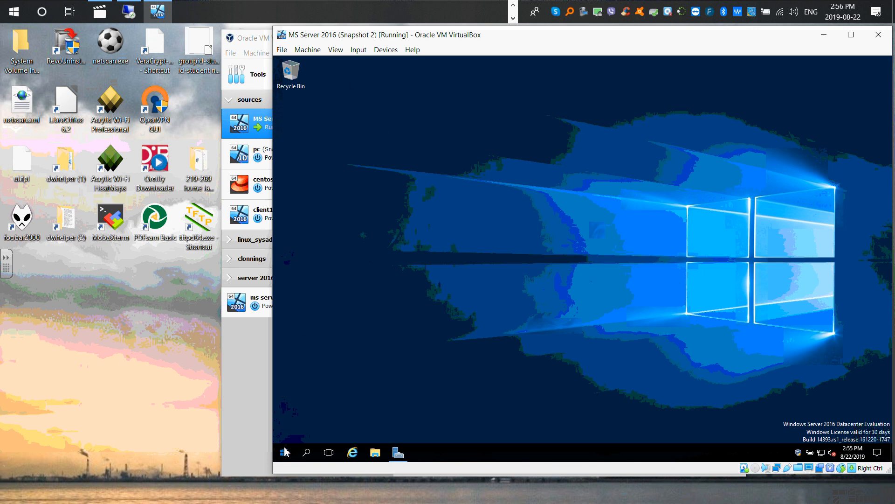
- Check the network adapter settings of the ms server 2016 - asa machine in VirtualBox Manager, then return to the running MS Server 2016
key("super")
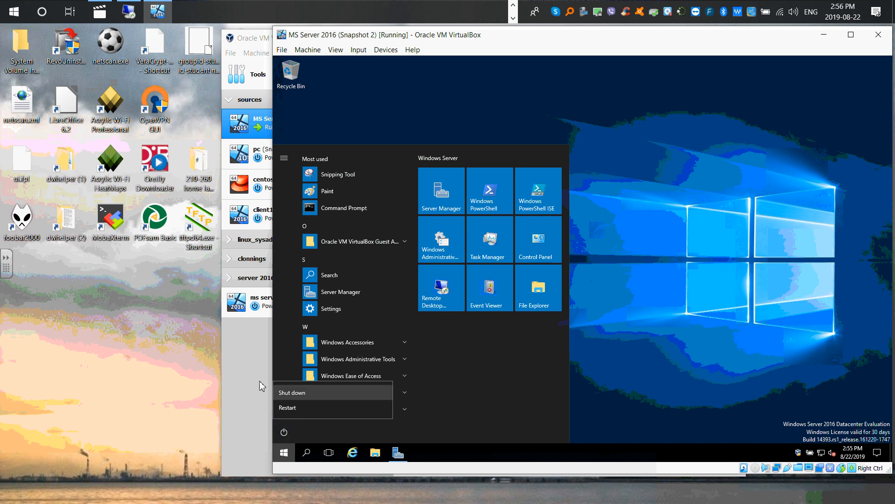
left_click(268, 309)
left_click(443, 73)
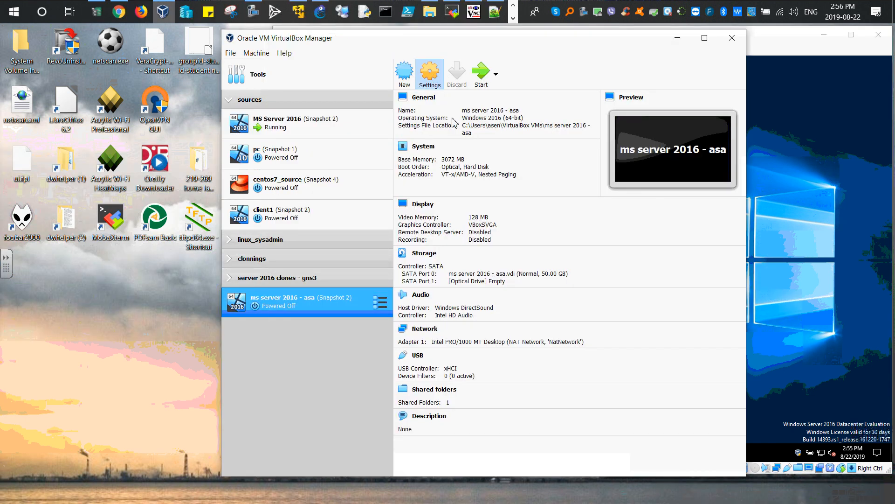
left_click(362, 247)
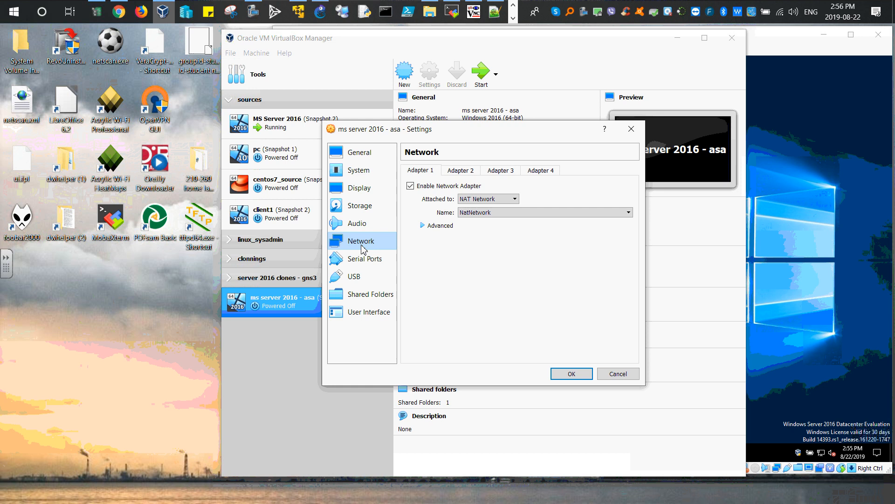
left_click(631, 129)
left_click(785, 98)
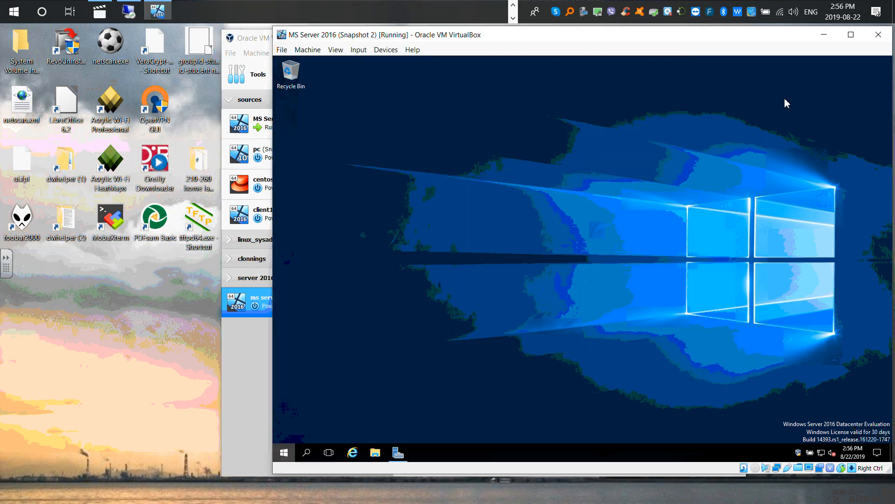
- Shut down the MS Server 2016 guest with the reason Other (Unplanned)
left_click(284, 452)
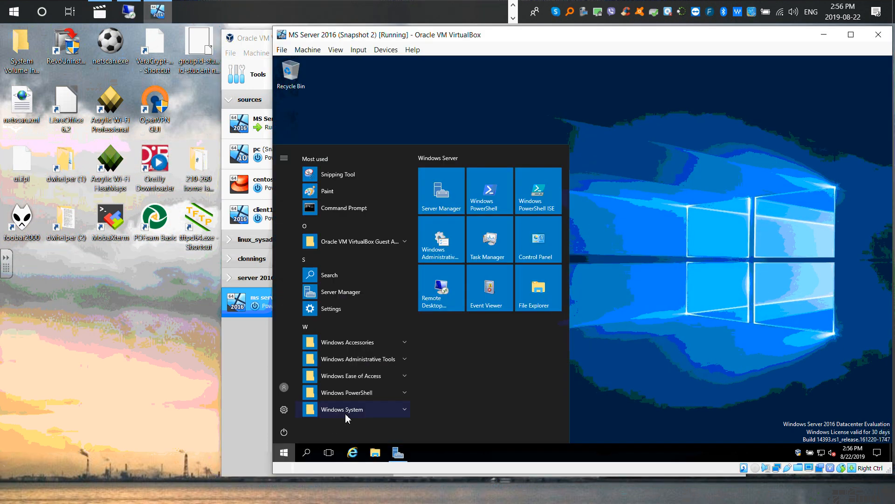
left_click(282, 434)
left_click(310, 397)
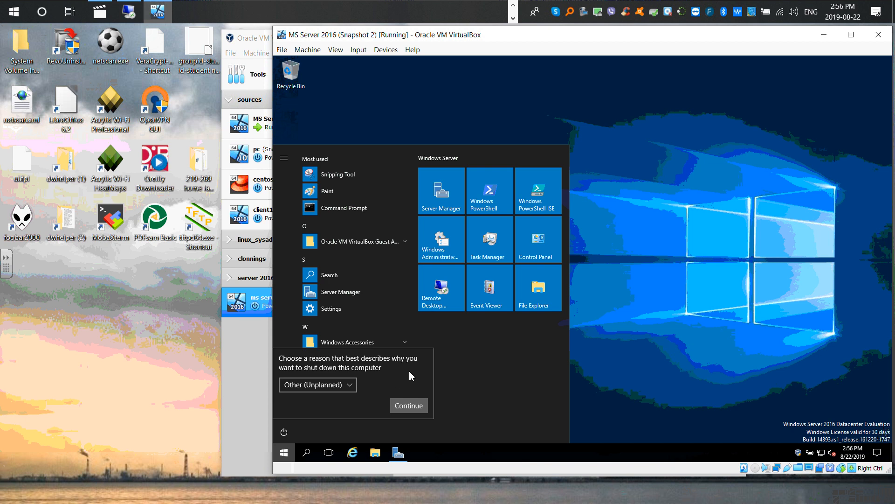
left_click(409, 405)
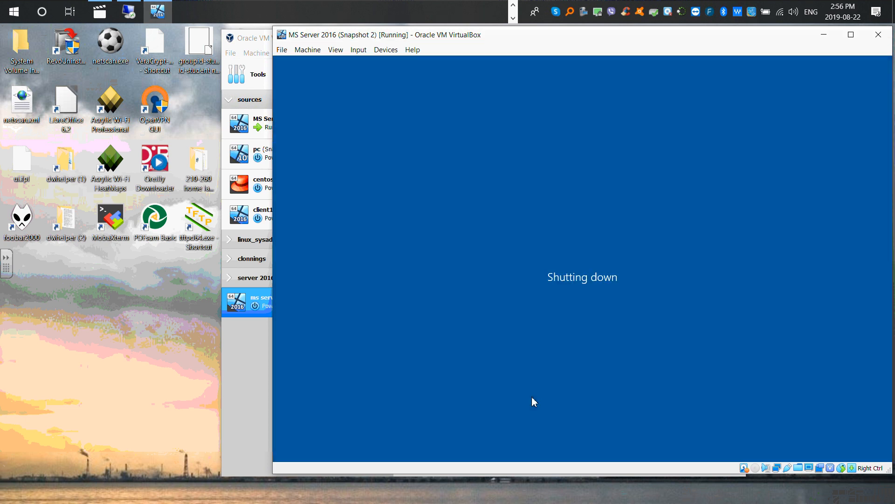
- Review the snapshots of the MS Server 2016 machine in VirtualBox Manager and return to its details
left_click(241, 410)
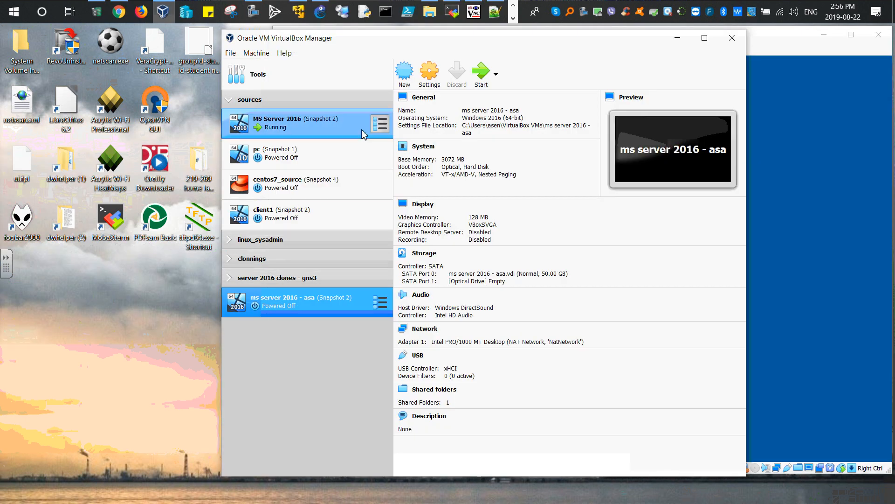
left_click(296, 134)
left_click(380, 124)
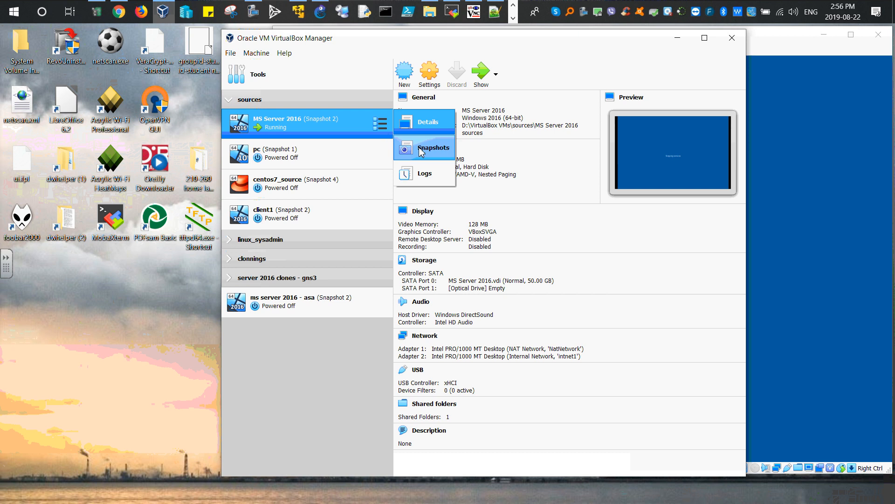
left_click(419, 147)
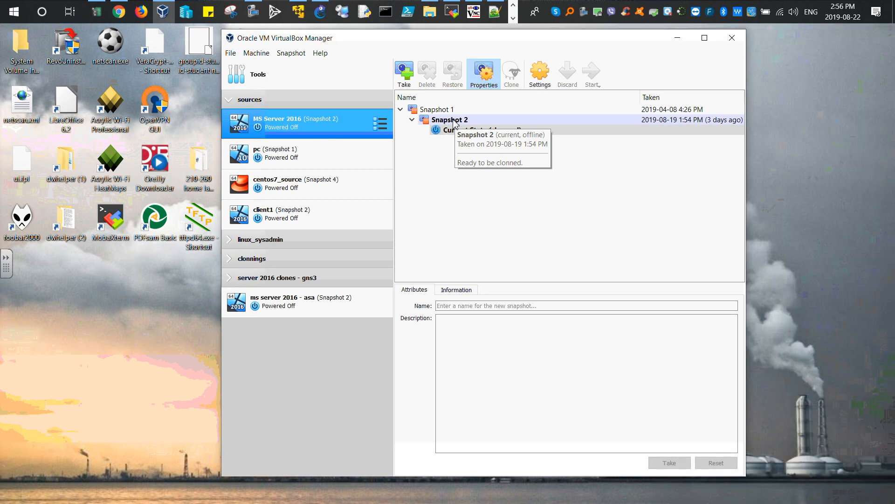
left_click(380, 125)
left_click(422, 127)
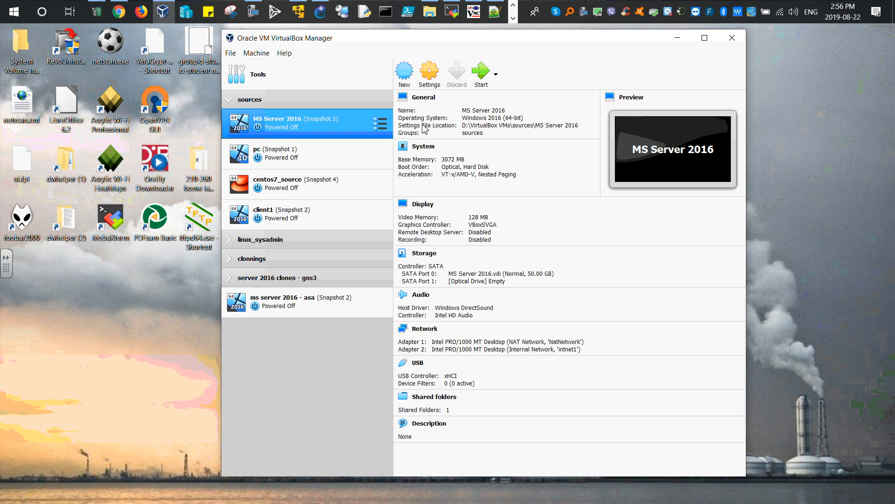
- Collapse the sources group and start the ms server 2016 - asa virtual machine
left_click(278, 301)
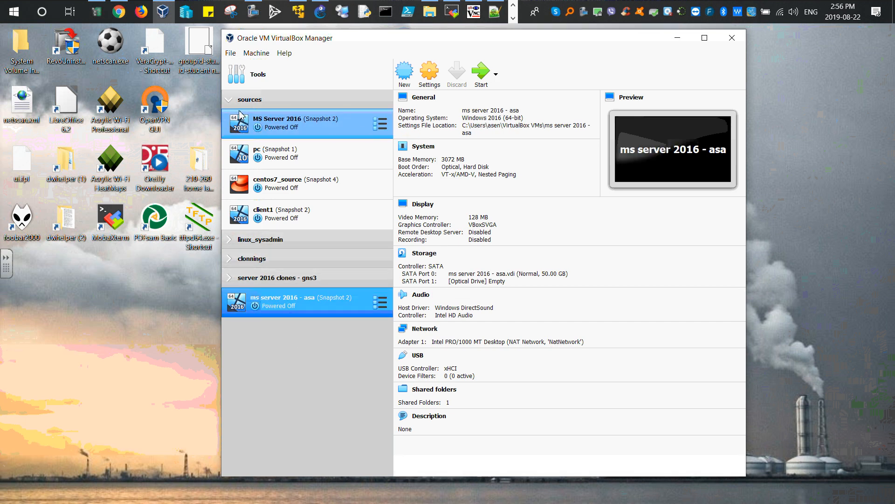
left_click(229, 100)
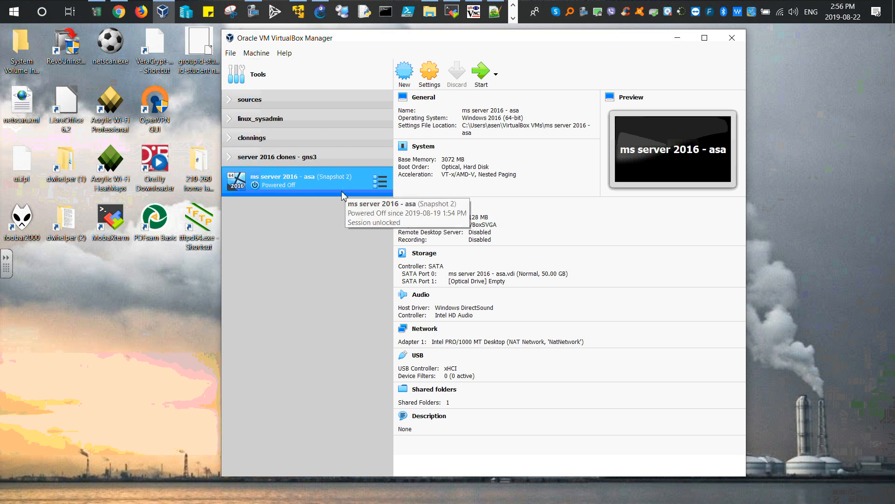
left_click(482, 76)
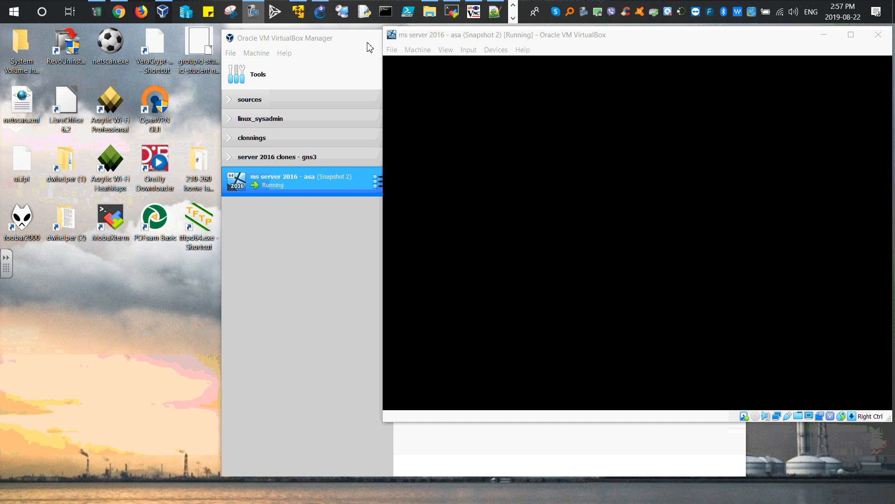
- Review the network and shared folder settings of the running ms server 2016 - asa machine
left_click(422, 51)
left_click(431, 63)
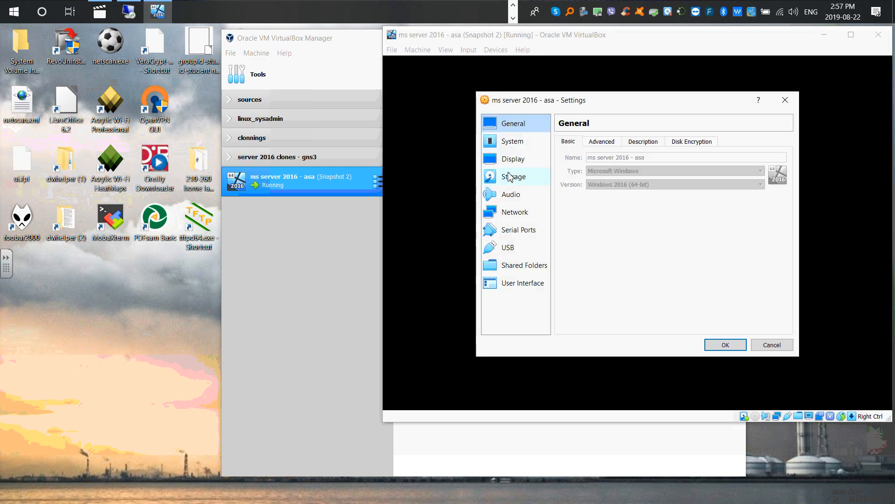
left_click(515, 212)
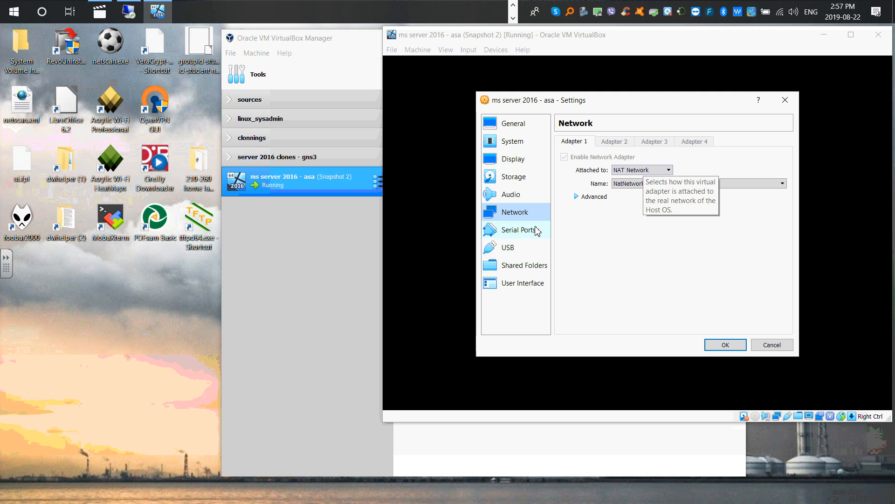
left_click(517, 265)
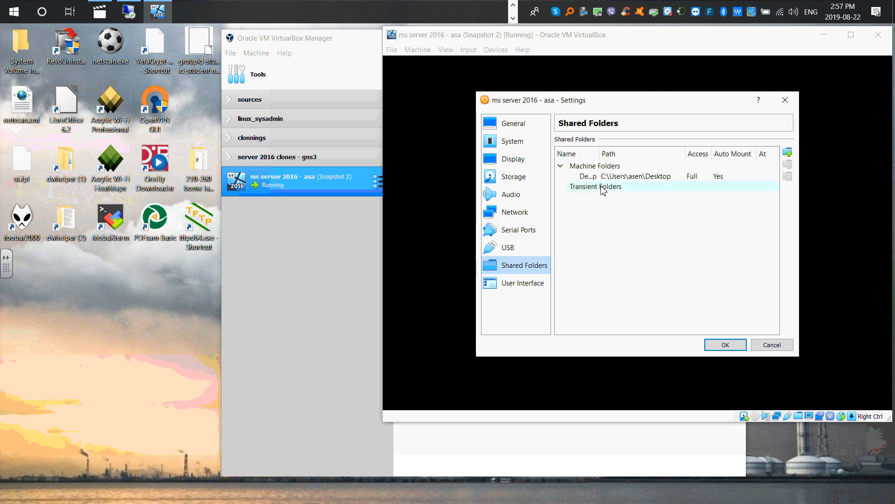
left_click(793, 102)
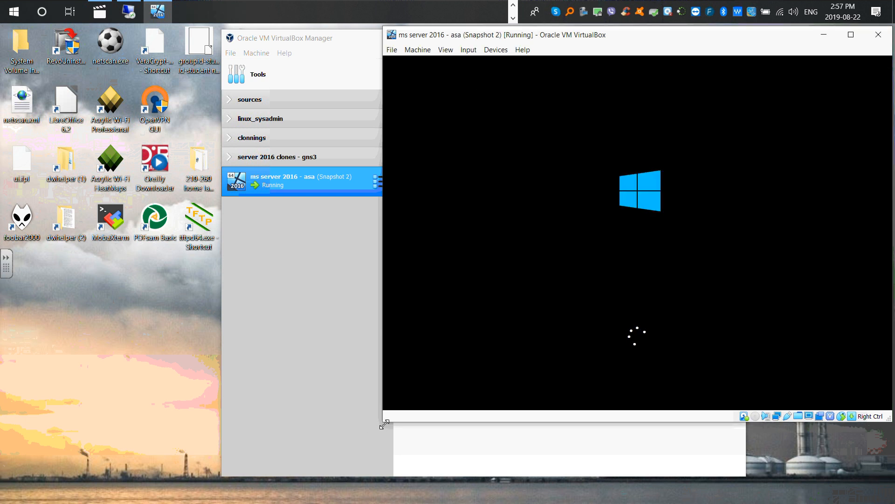
- Enlarge the ms server 2016 - asa window and minimize VirtualBox Manager
left_click_drag(384, 424, 353, 496)
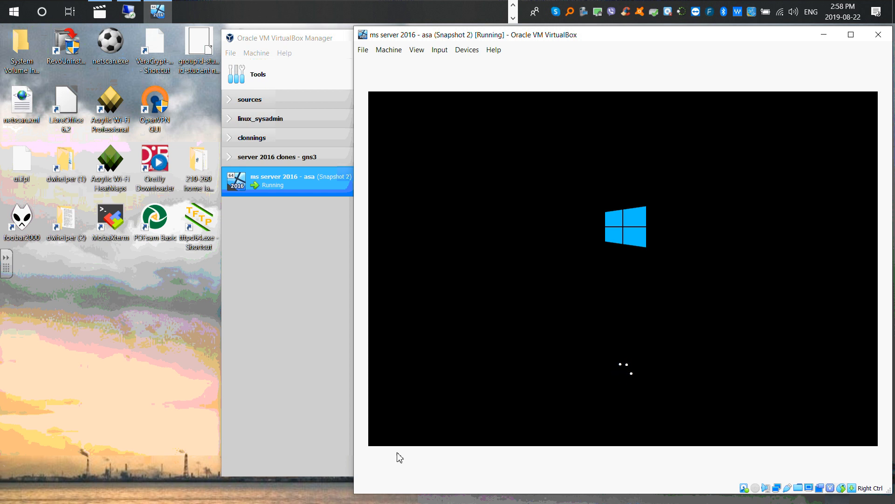
left_click(314, 328)
left_click(675, 38)
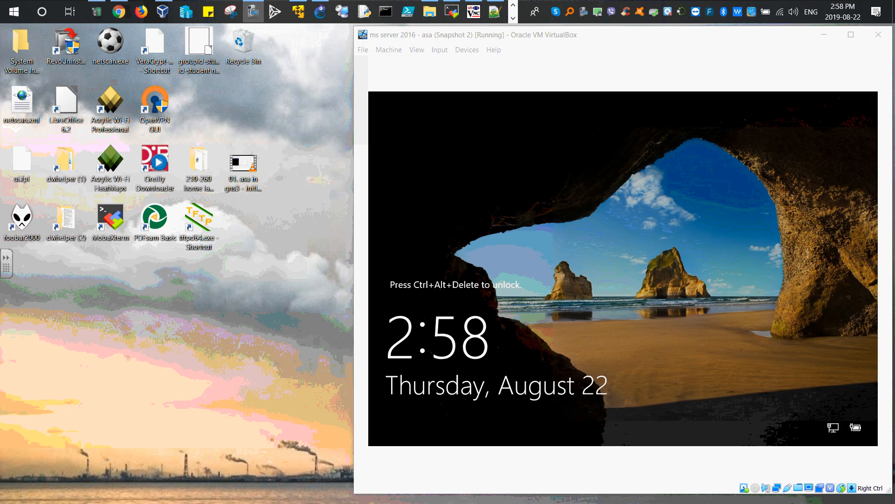
- Send Ctrl-Alt-Del to the virtual machine and sign in as Administrator with the account password
left_click(467, 50)
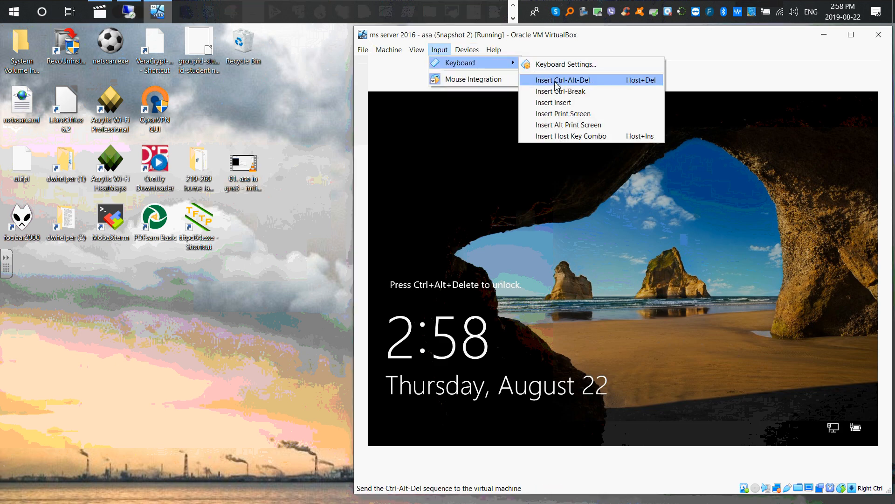
left_click(559, 80)
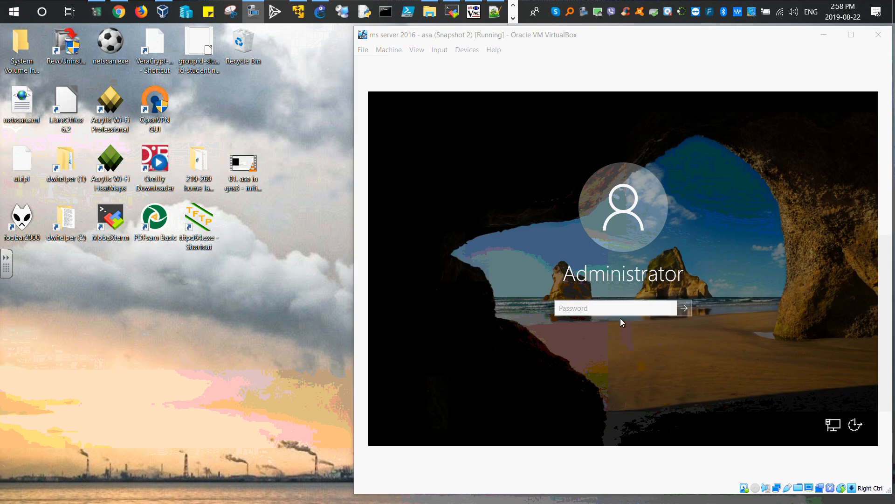
left_click(621, 311)
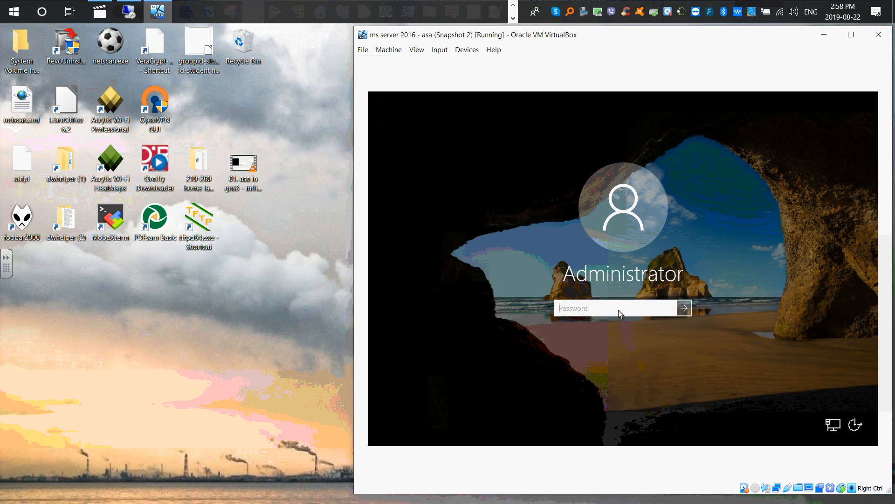
type("••")
key("Return")
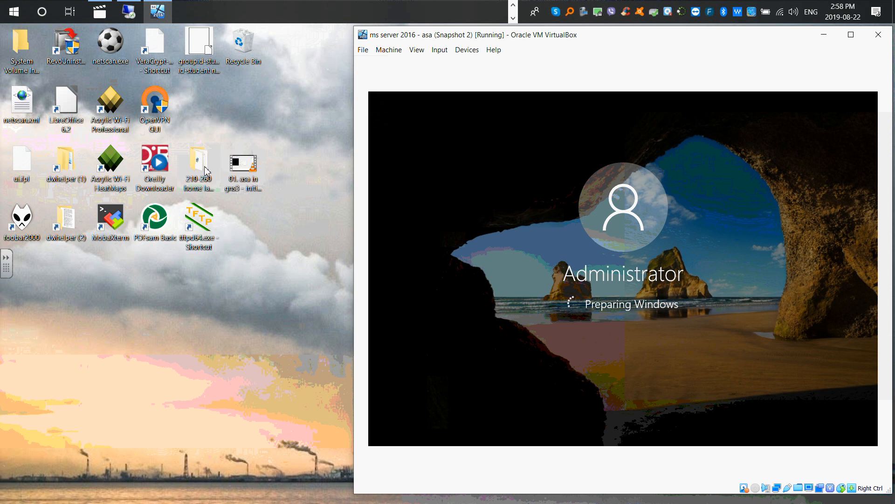
- Open the 210-260 home lab files folder on the host desktop, narrow its window to review the files, and minimize it
mouse_move(201, 174)
left_mouse_down()
mouse_move(203, 122)
mouse_move(200, 164)
left_mouse_up()
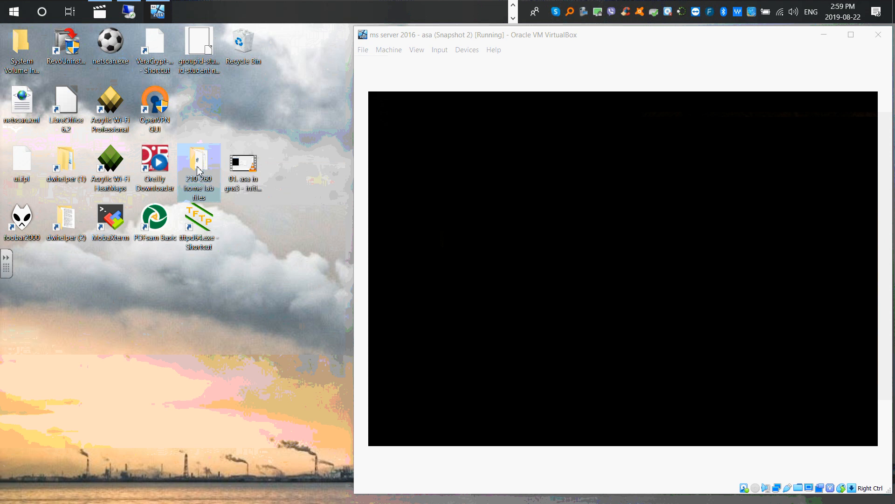
double_click(197, 167)
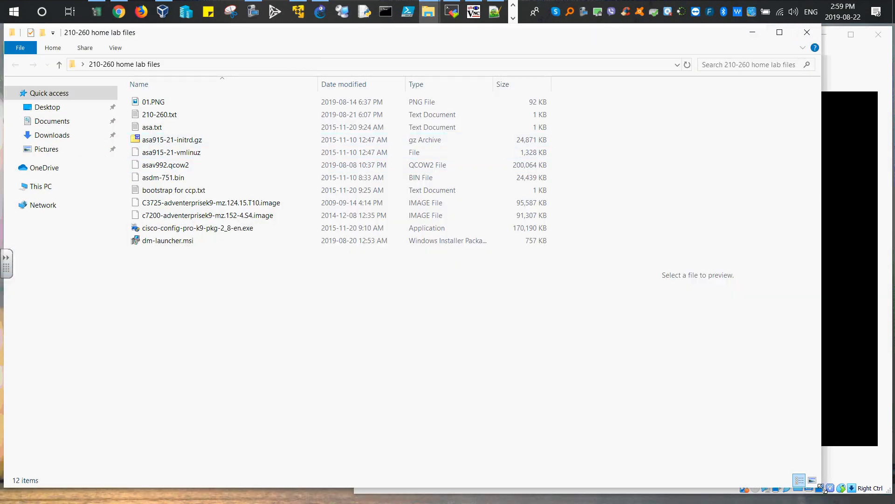
left_click_drag(821, 487, 546, 449)
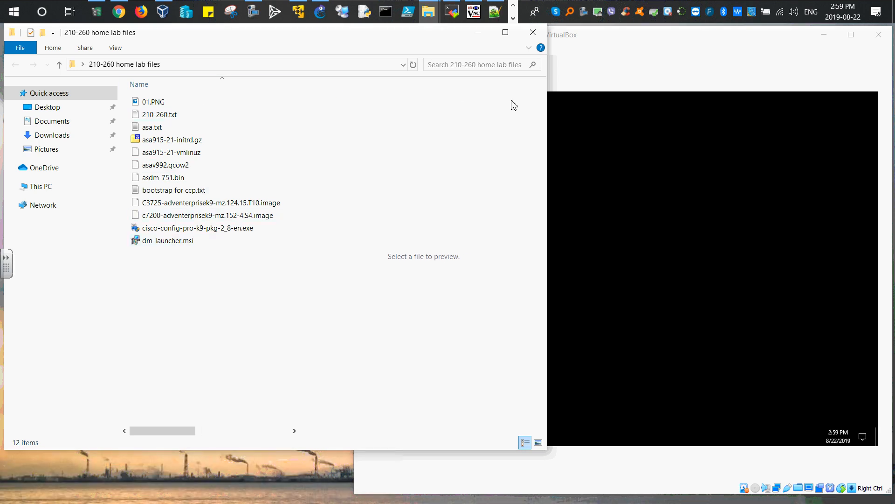
left_click(595, 135)
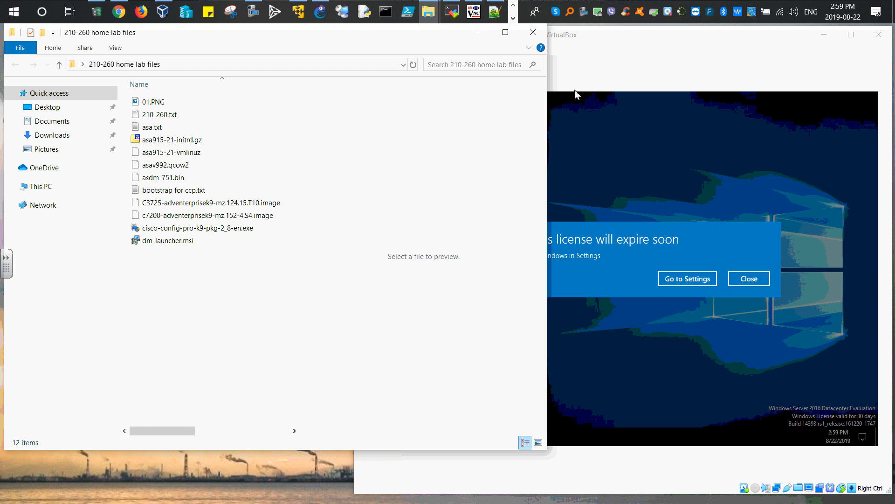
left_click(479, 34)
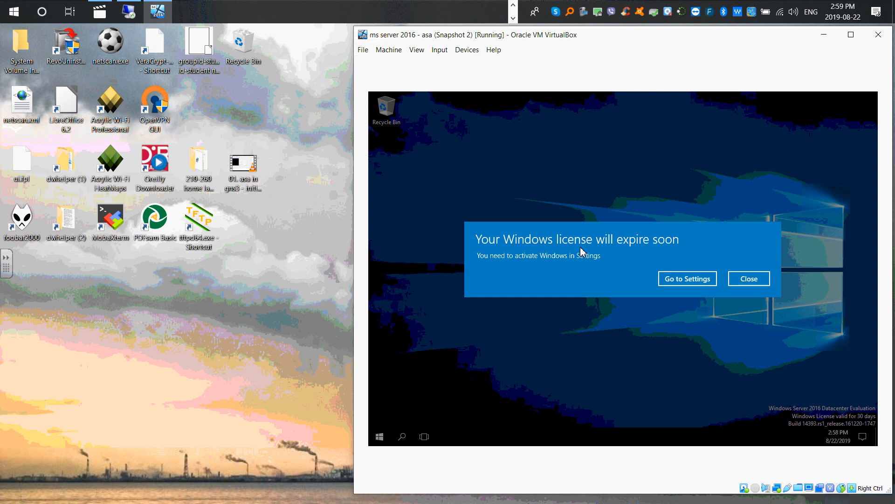
- Dismiss the Windows license expiry notice and resize the virtual machine window to fit the guest desktop
left_click(752, 282)
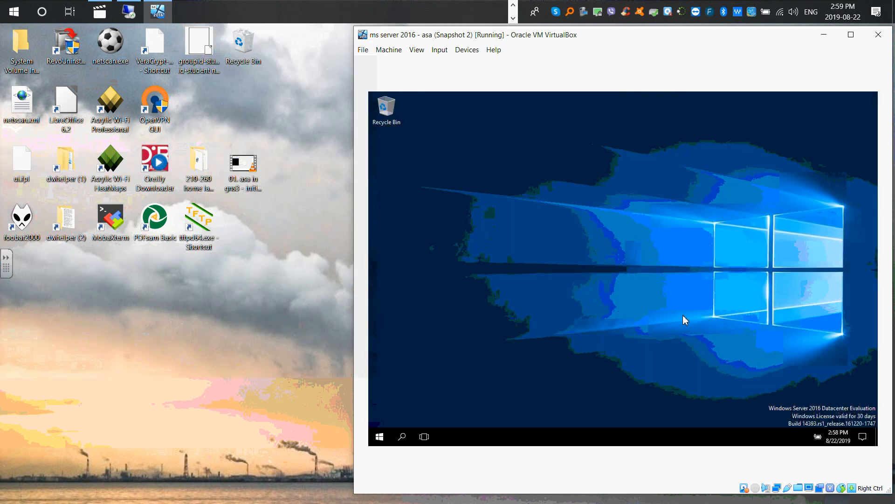
right_click(581, 266)
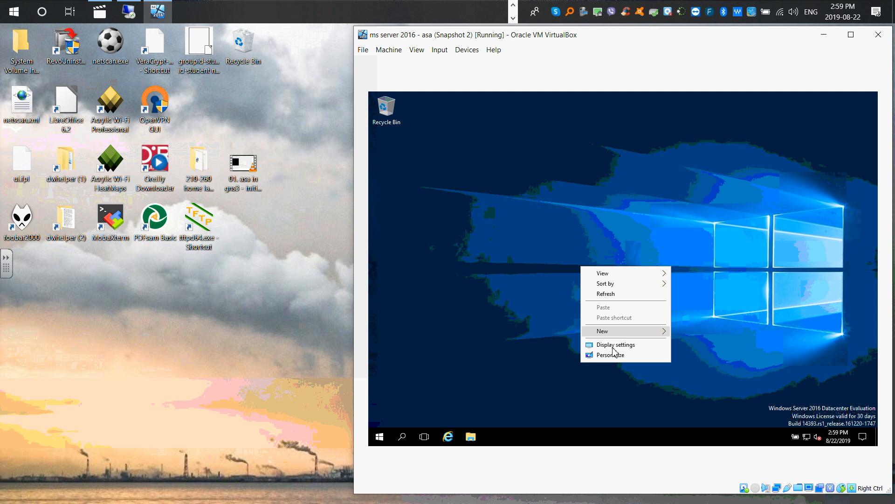
left_click(698, 310)
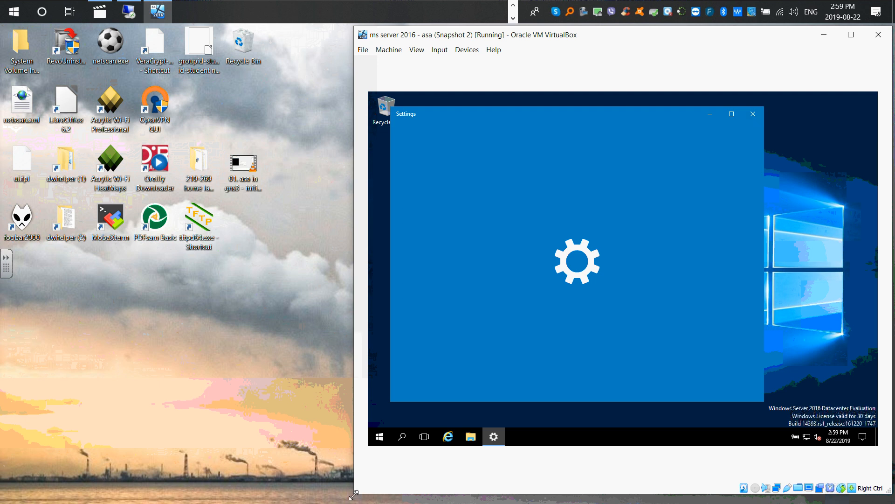
left_click_drag(354, 493, 368, 470)
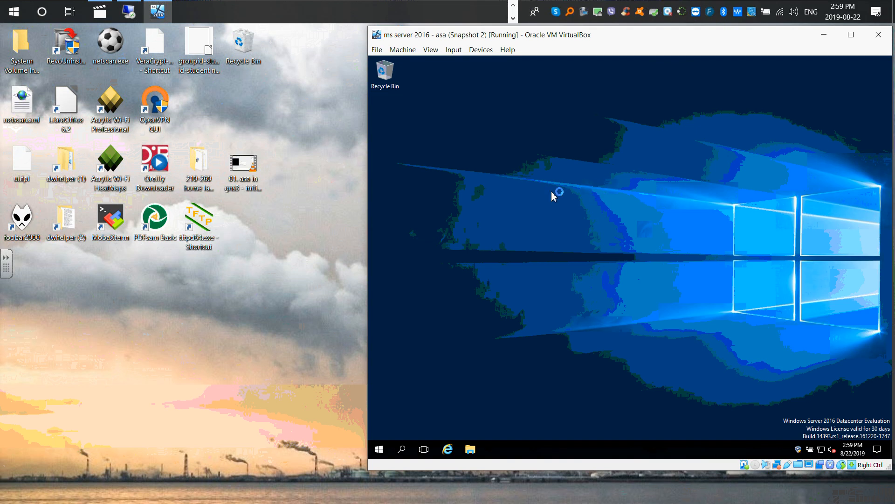
- Unlock the server's taskbar, move it to the top edge of the guest desktop, and lock it again
right_click(537, 454)
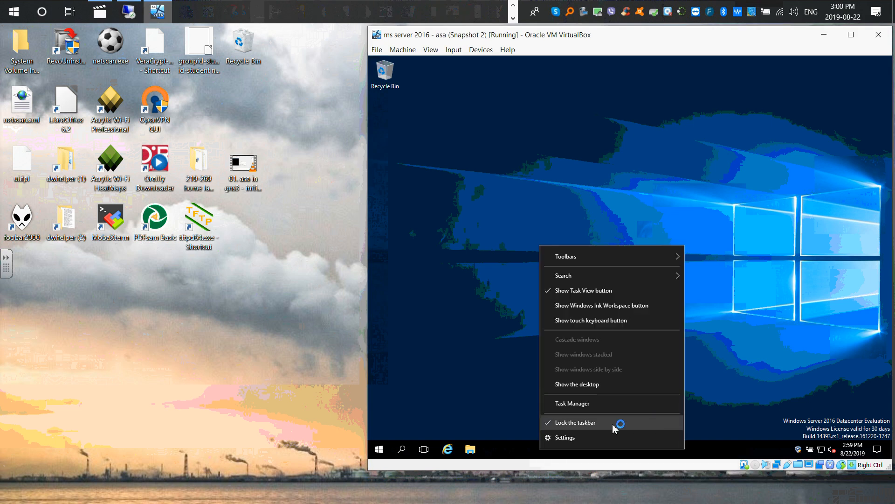
left_click(606, 423)
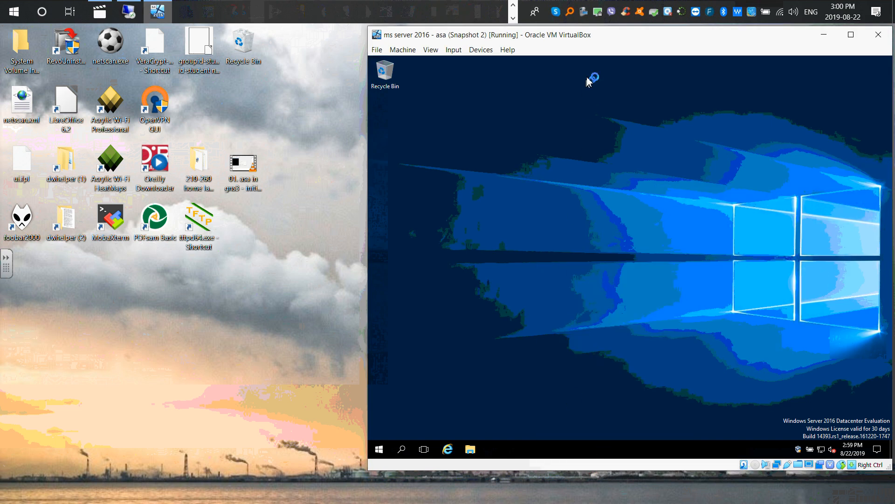
left_click_drag(587, 78, 595, 68)
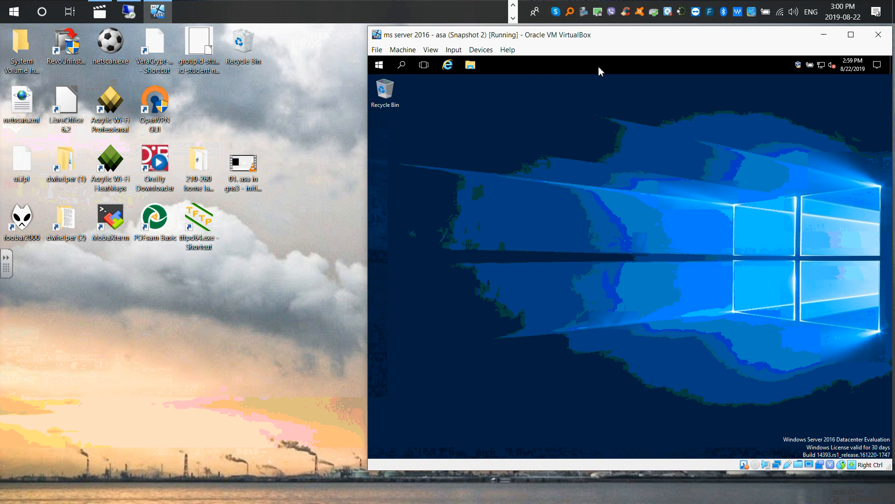
right_click(601, 70)
left_click(630, 244)
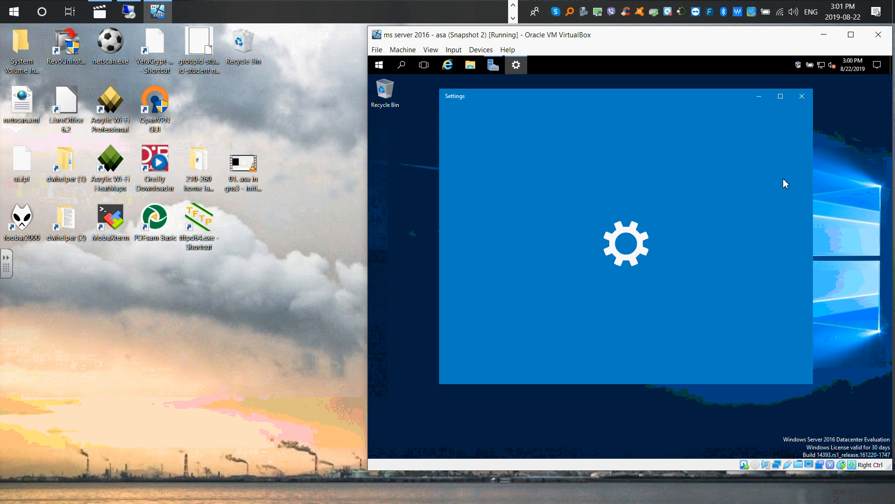
- Set the server's desktop background to a solid purple color
right_click(802, 193)
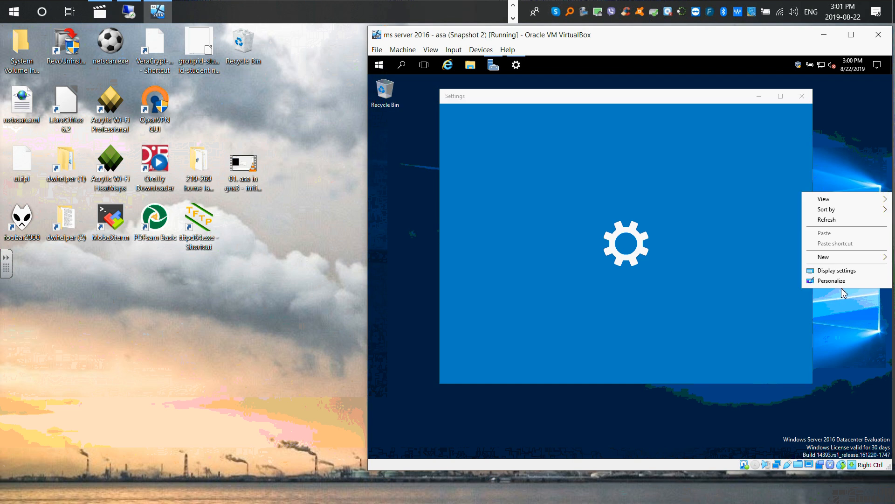
left_click(845, 303)
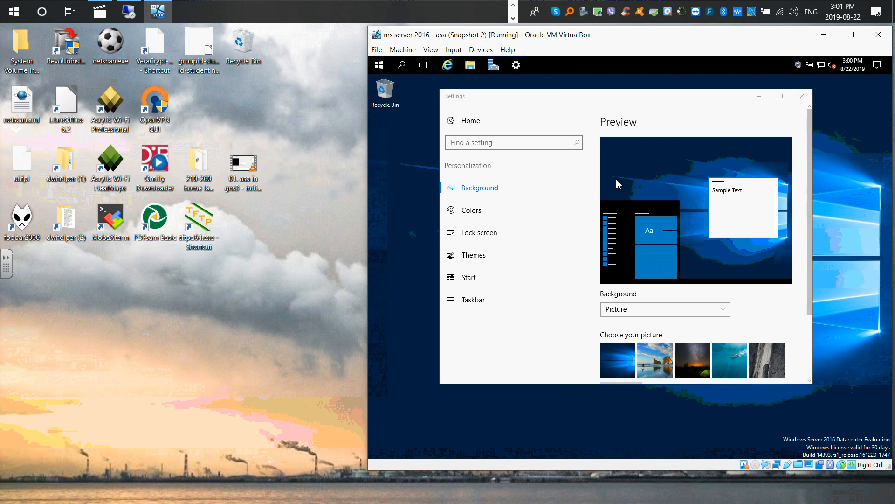
left_click(659, 311)
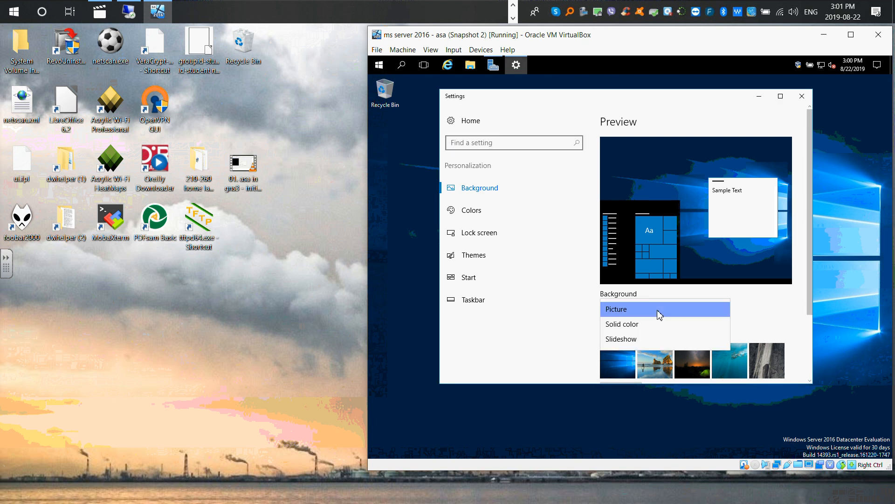
left_click(634, 325)
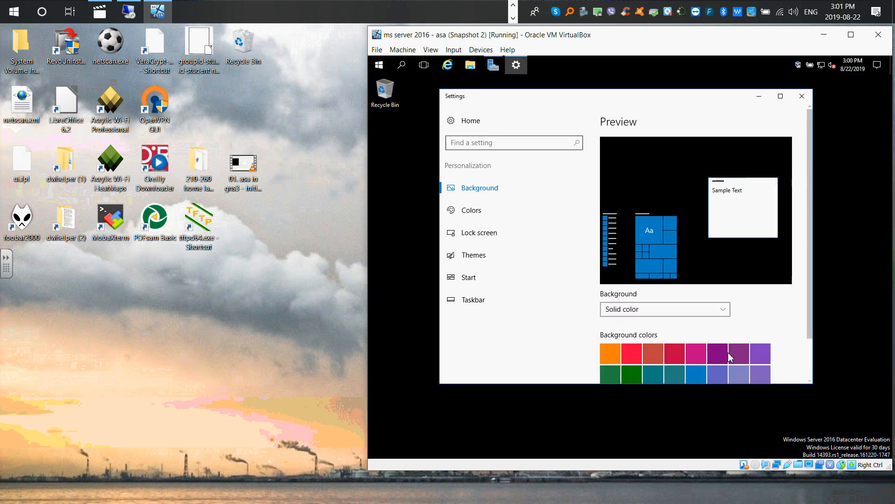
left_click(760, 354)
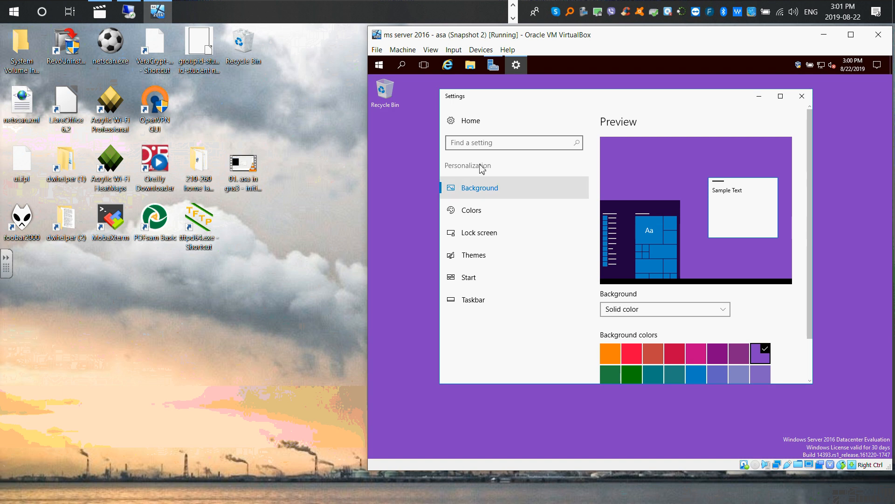
- Find the power settings, set the screen to never turn off on battery or when plugged in, and close Settings
left_click(466, 144)
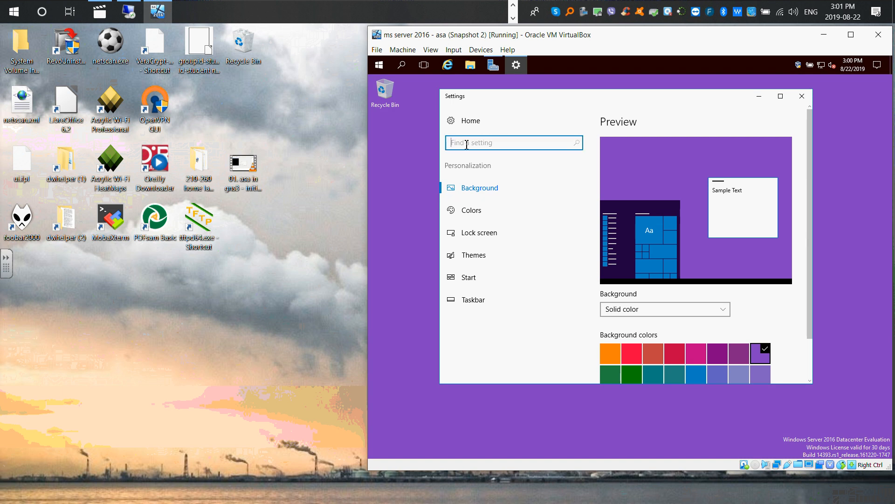
type("power")
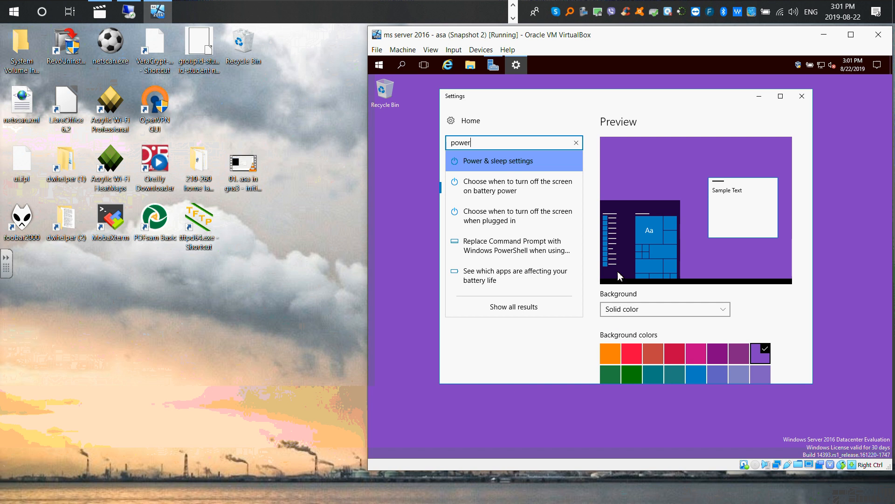
key("Return")
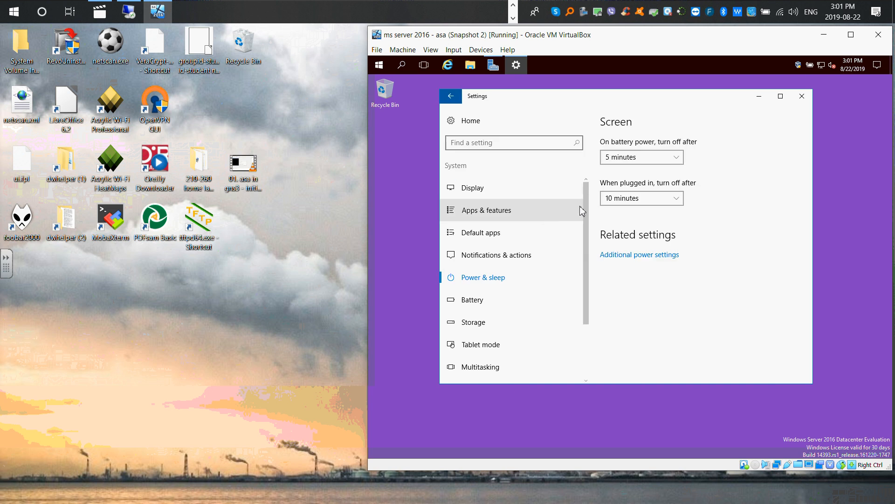
left_click(675, 159)
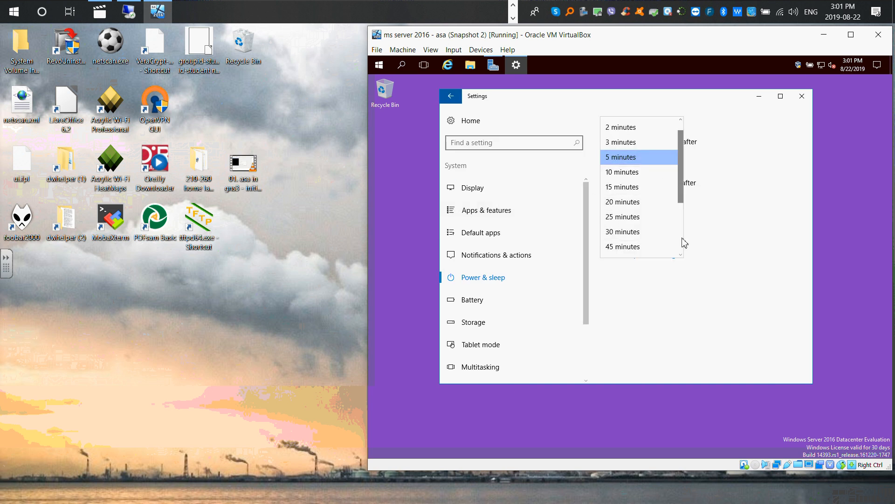
scroll(682, 257, "down", 3)
left_click(635, 252)
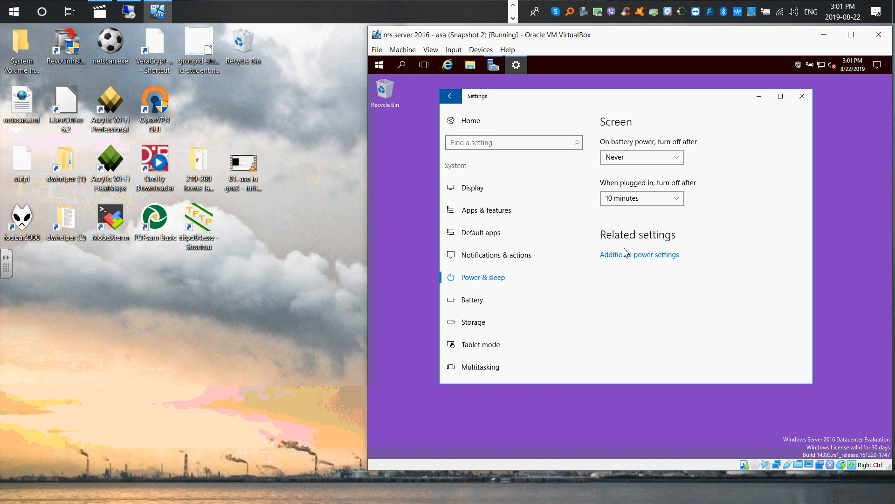
left_click(683, 200)
scroll(686, 234, "down", 3)
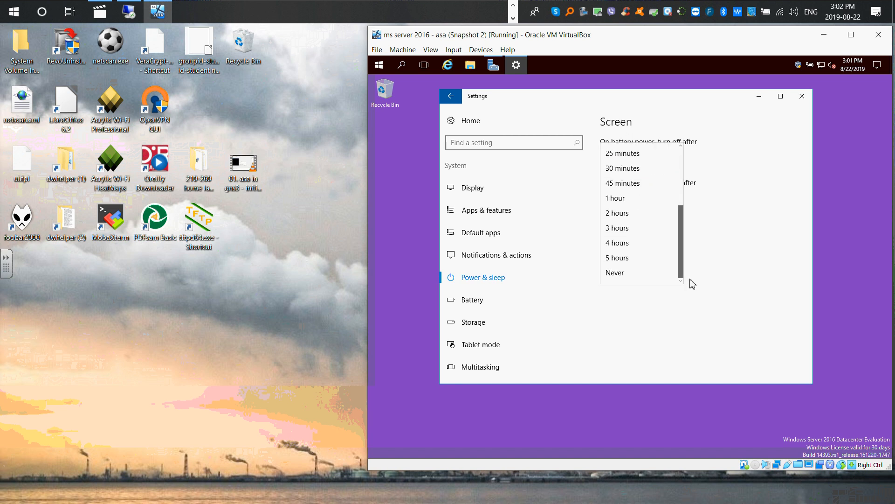
left_click(612, 275)
left_click(802, 96)
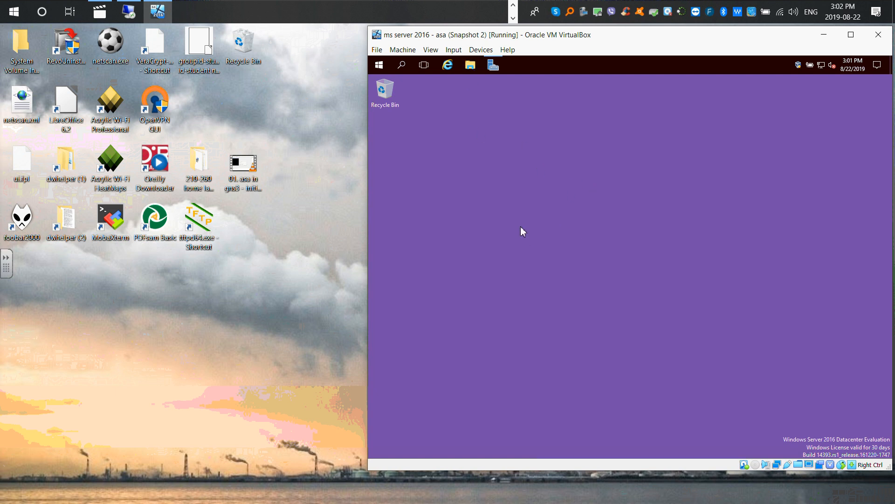
- Open the 210-260 home lab files folder through the VBOXSVR Desktop network share and restore its window to a smaller size
left_click(777, 123)
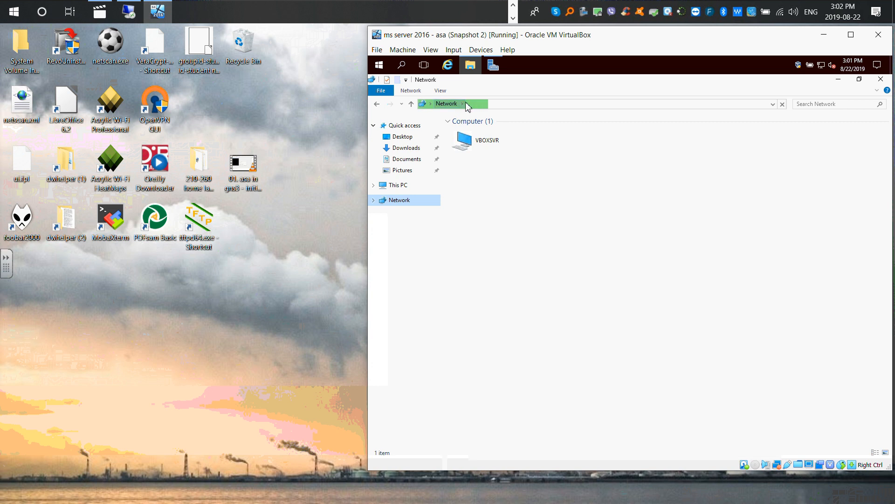
double_click(483, 148)
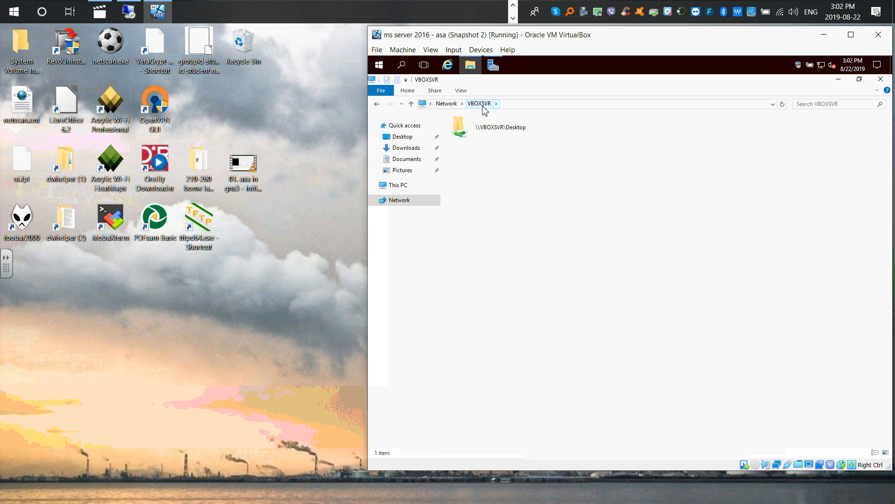
double_click(520, 132)
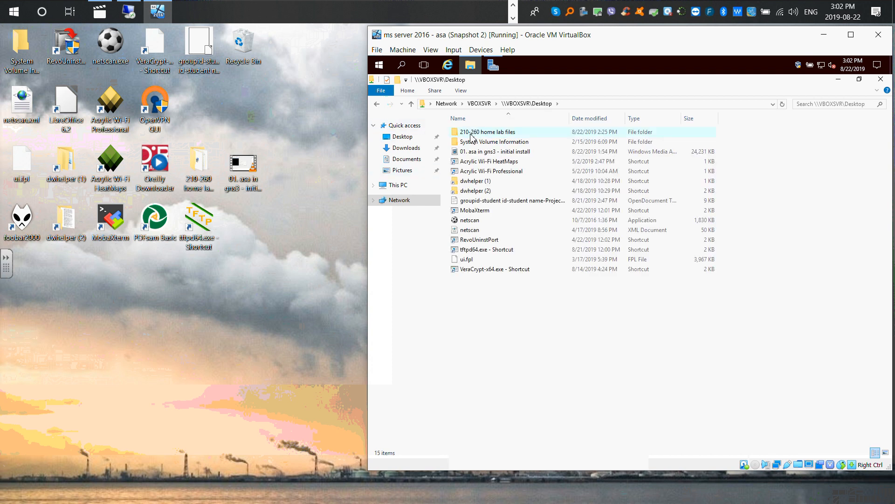
double_click(472, 135)
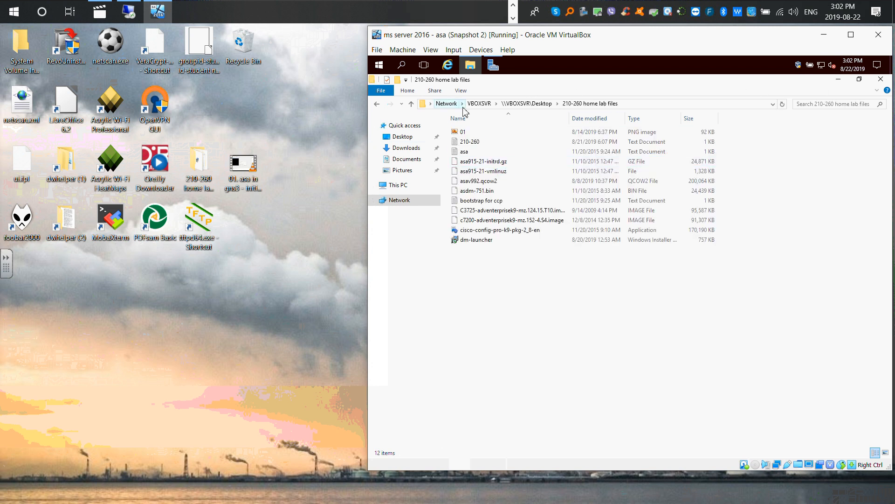
left_click_drag(501, 85, 671, 103)
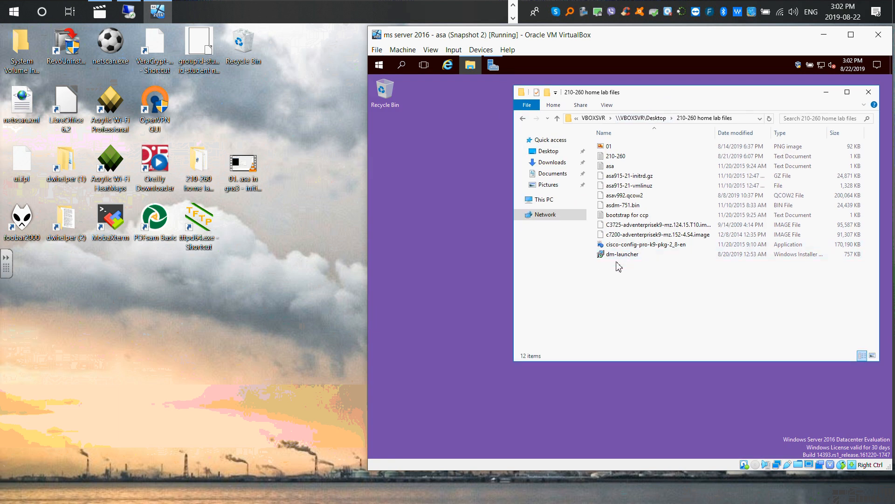
- Open the 01 image and Internet Explorer, then arrange their windows with the lab folder in the maximized virtual machine window
left_click(608, 149)
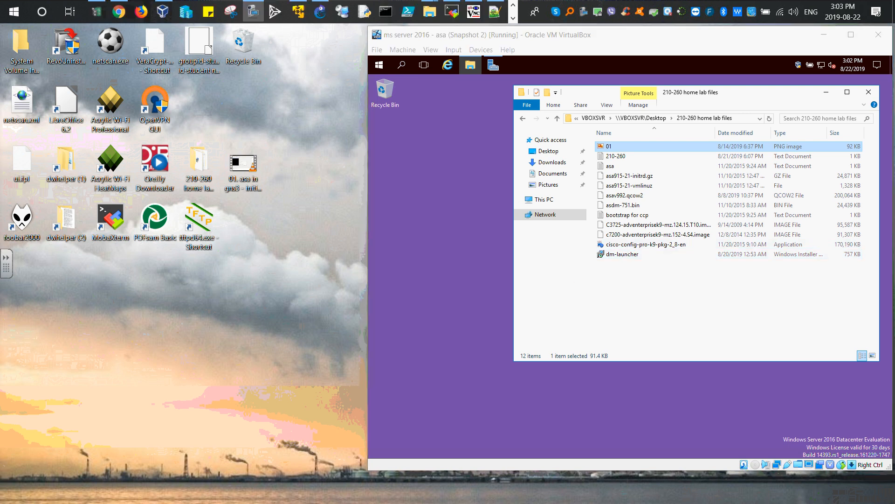
left_click(448, 67)
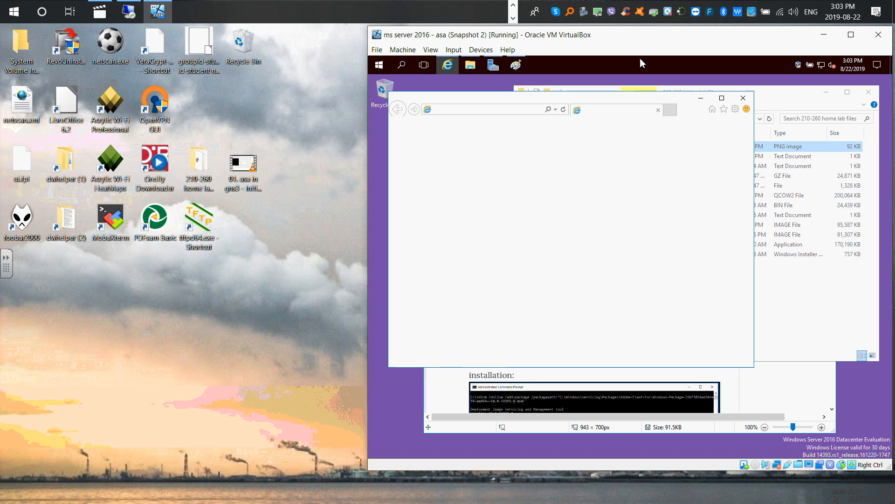
left_click(850, 35)
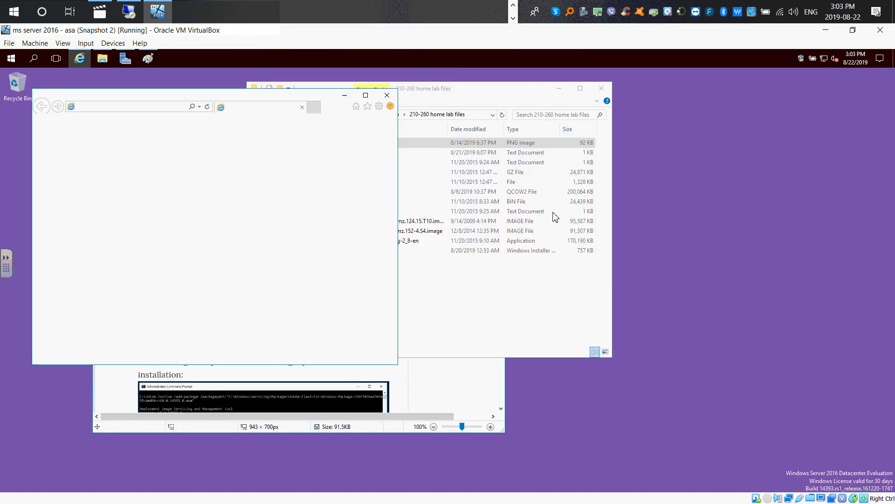
left_click_drag(476, 96, 746, 87)
double_click(600, 135)
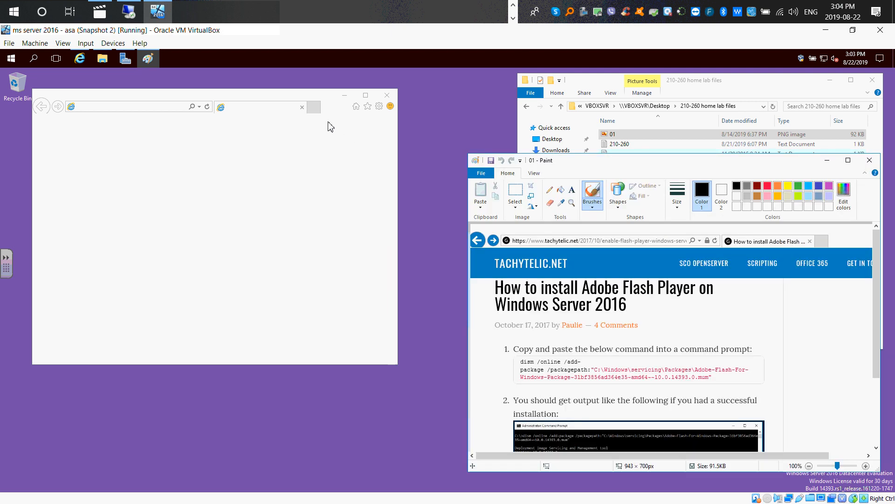
- Read through the Adobe Flash Player installation instructions for Windows Server 2016 in the 01 image, enlarged to 200%
scroll(636, 328, "down", 2)
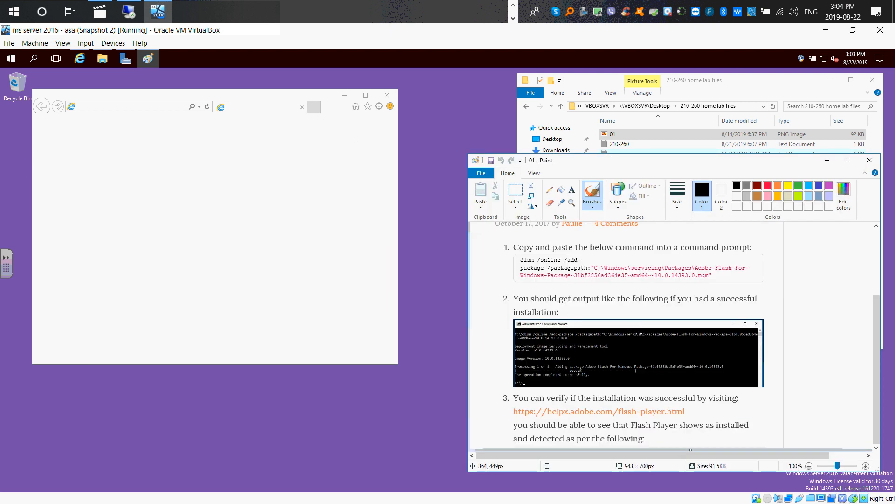
scroll(639, 333, "up", 1)
scroll(634, 335, "up", 1)
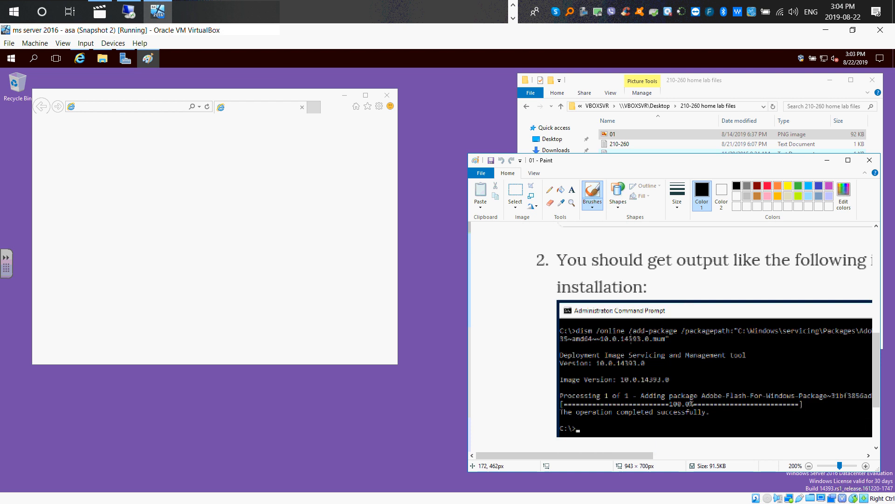
mouse_move(637, 455)
left_mouse_down()
mouse_move(685, 453)
mouse_move(669, 453)
left_mouse_up()
scroll(631, 376, "down", 2)
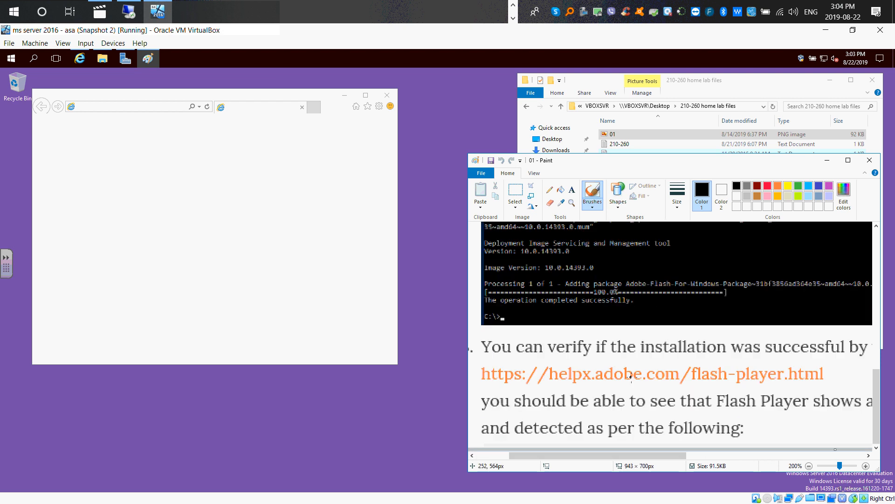
scroll(628, 377, "up", 6)
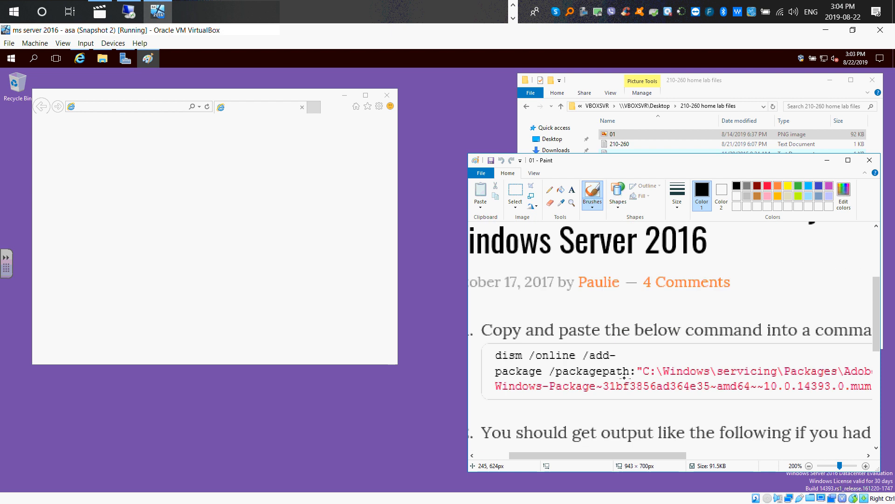
scroll(624, 378, "down", 1)
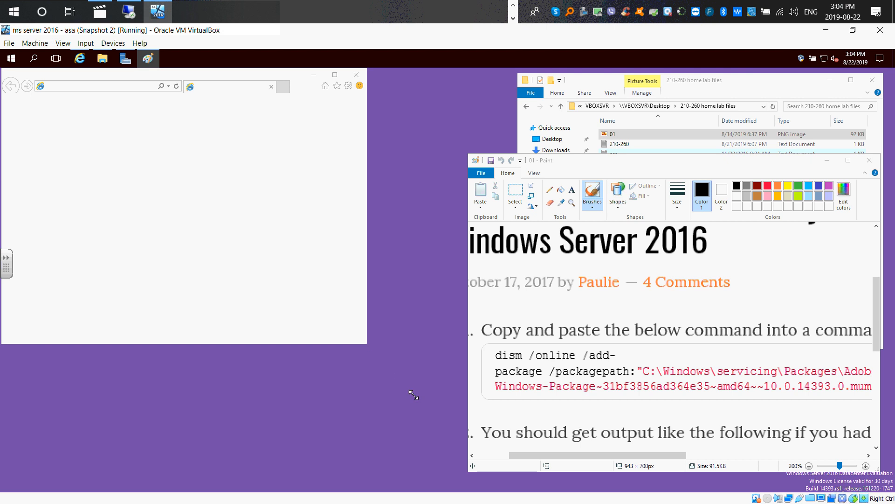
- Open a Command Prompt and reposition its window next to the 210-260 home lab files folder
left_click(11, 59)
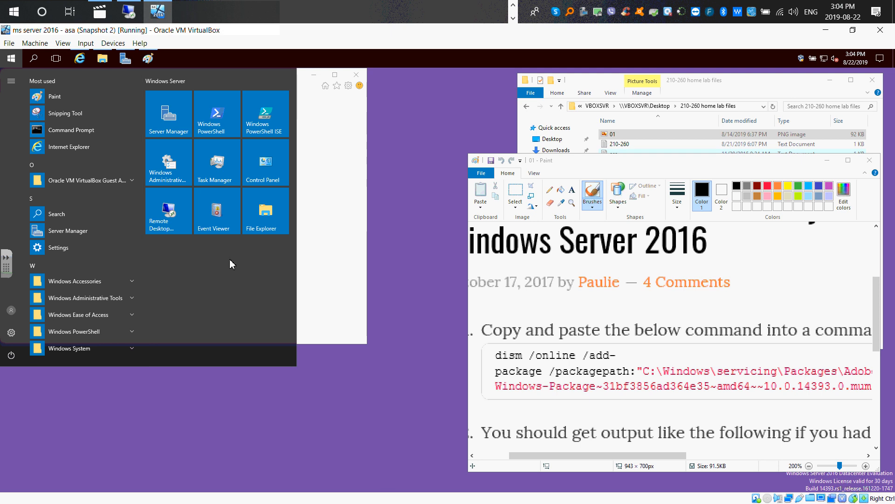
left_click(745, 85)
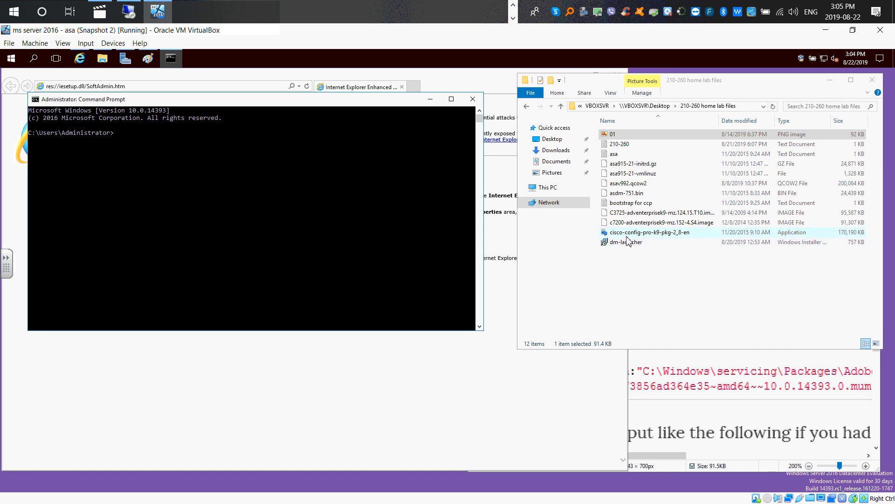
left_click_drag(234, 104, 255, 198)
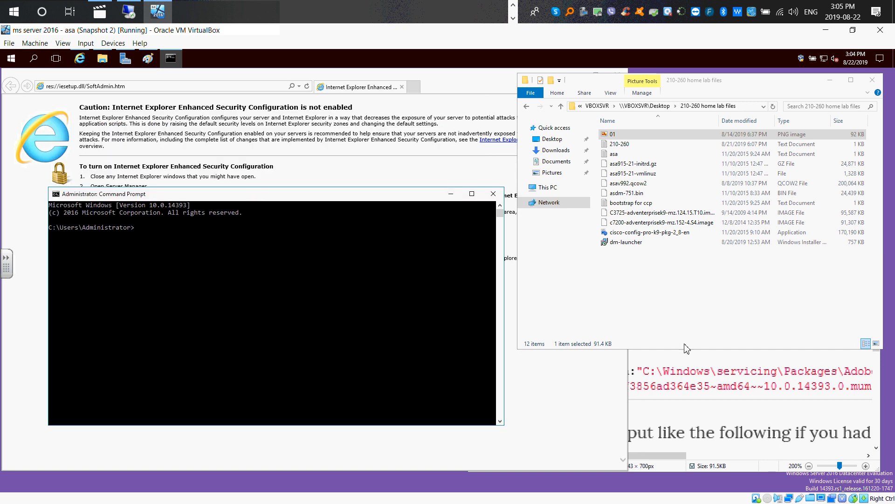
- Search Bing for "erver 2016 install adobe flash dism" and open the tachytelic.net article on installing Adobe Flash Player on Windows Server 2016
left_click(147, 87)
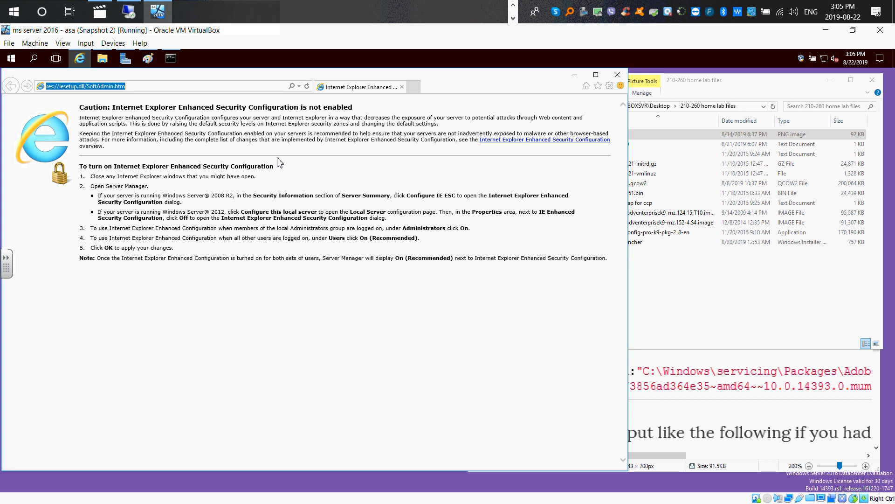
type("erver 2016 install adobe flash dism")
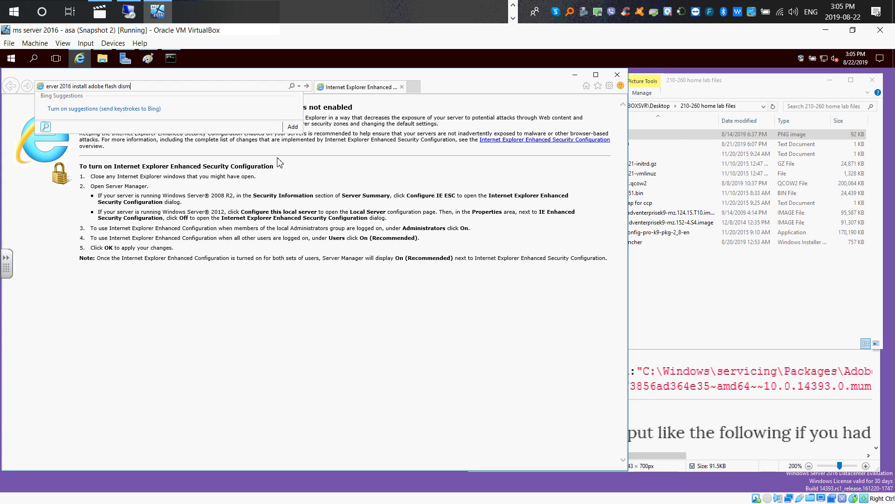
key("Return")
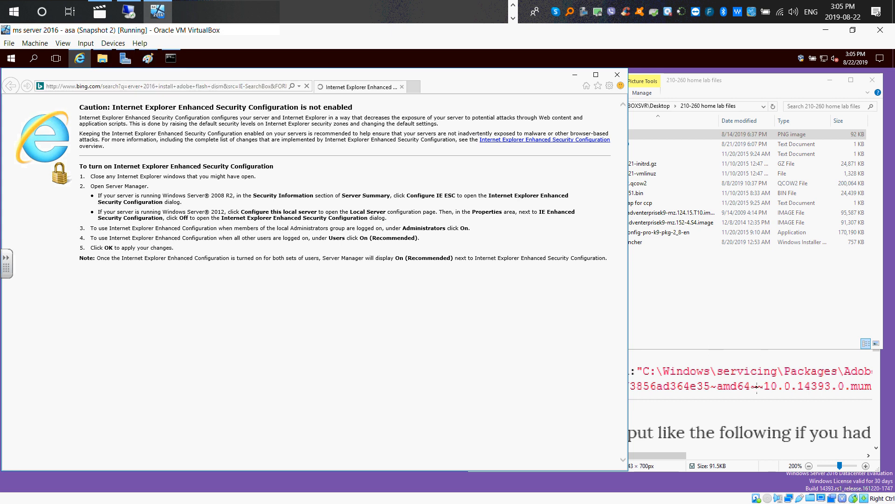
left_click(744, 385)
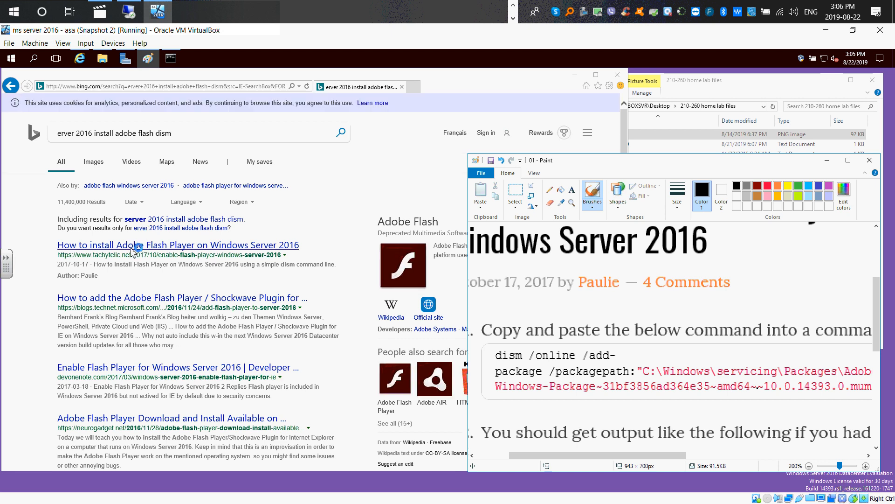
left_click(136, 245)
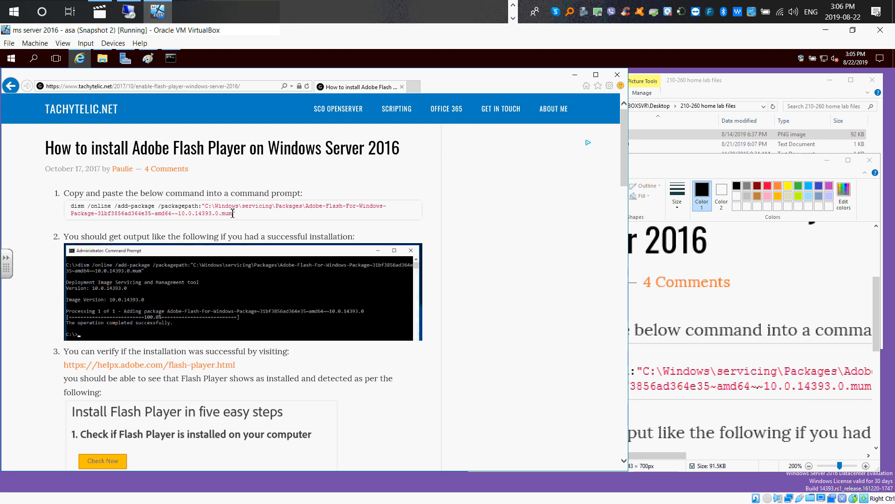
- Copy the full dism command from the first instruction of the Flash Player article
mouse_move(87, 208)
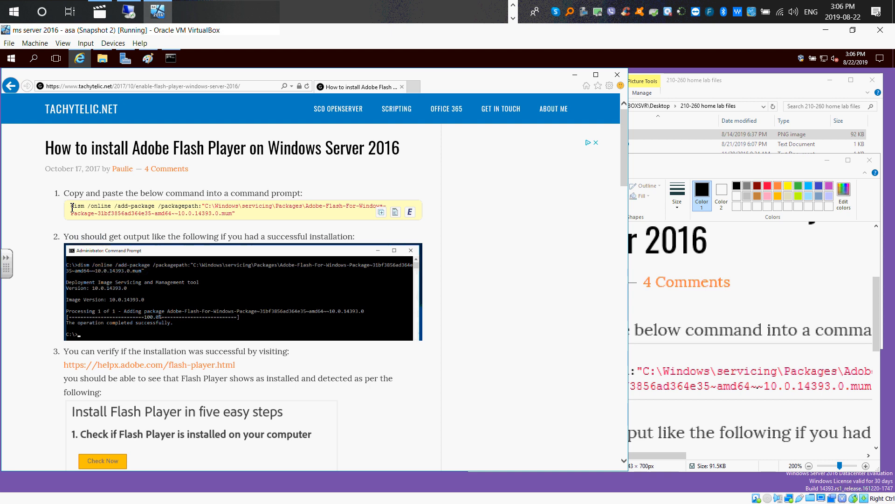
left_click_drag(71, 207, 236, 215)
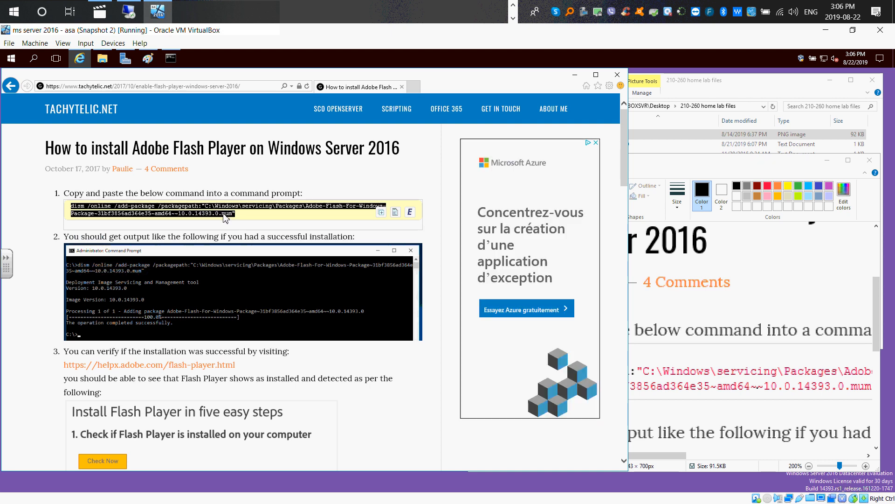
right_click(225, 215)
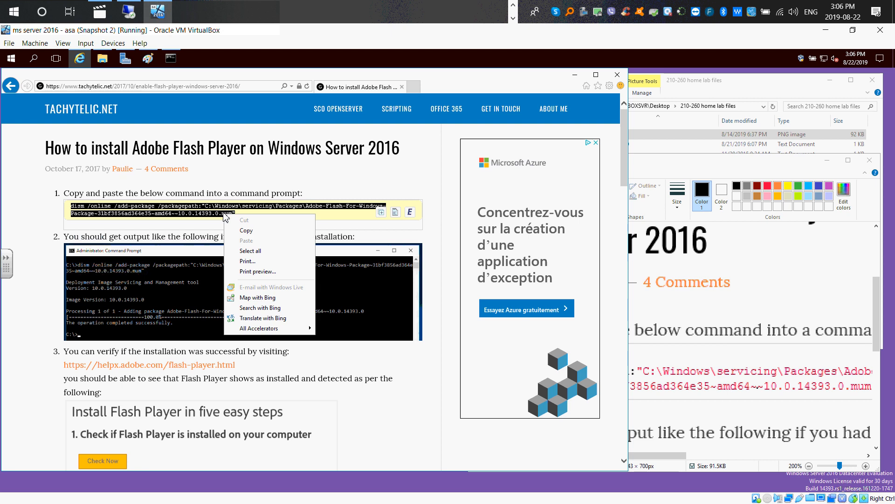
left_click(245, 235)
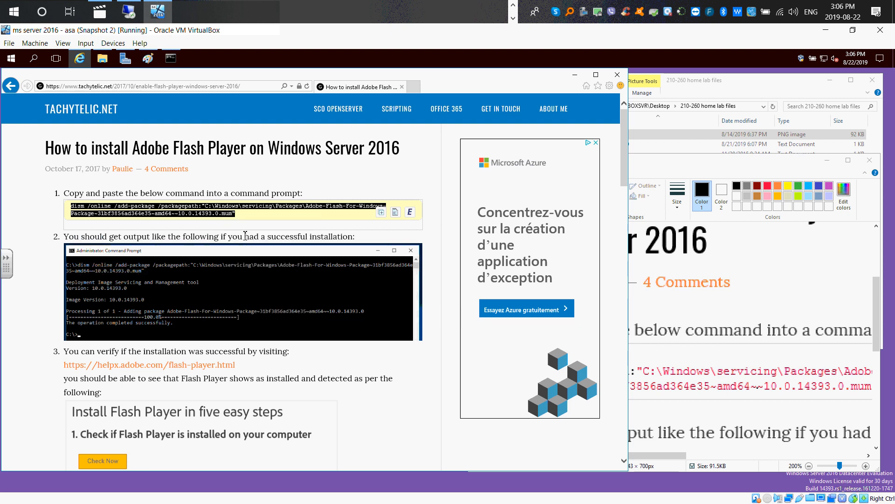
- Bring the Command Prompt window to the front and pin Command Prompt to the virtual machine's taskbar
left_click(172, 59)
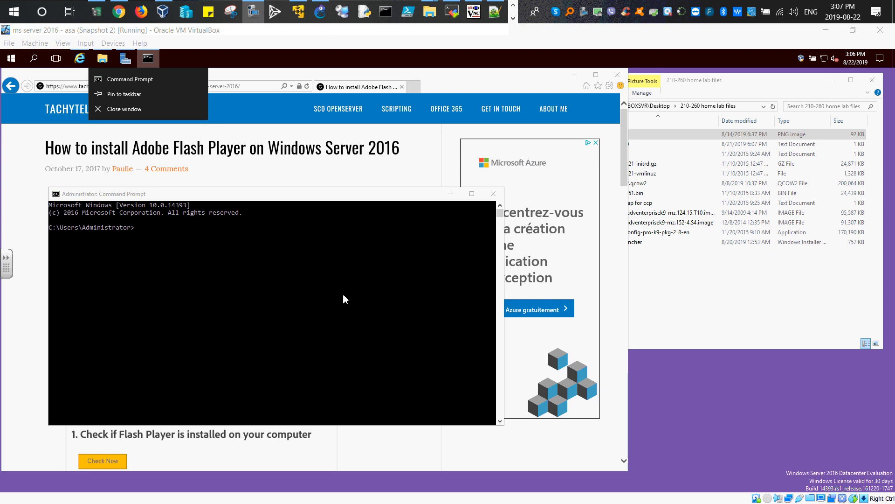
left_click(133, 96)
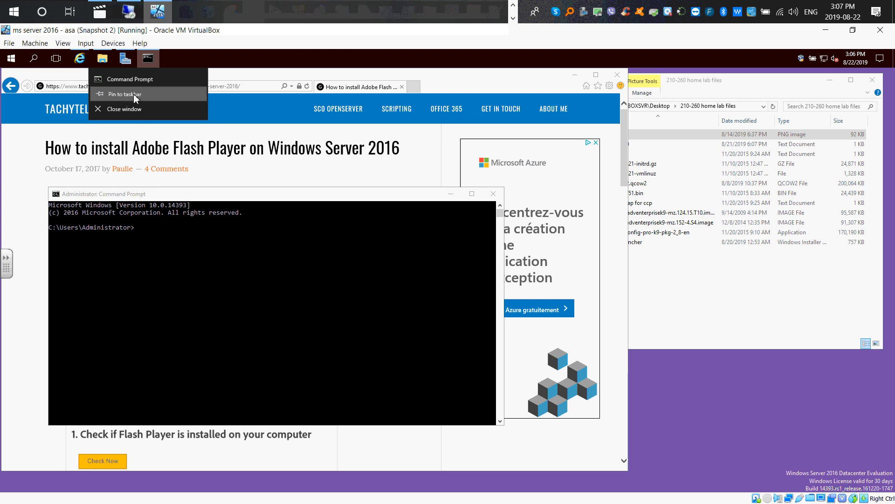
left_click(147, 245)
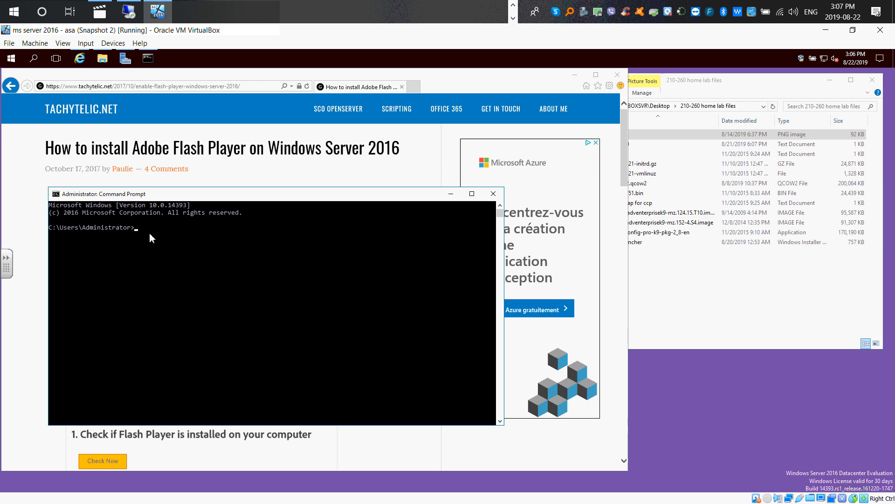
- Move the Command Prompt clear of the article's instructions, then paste and run the copied dism command to add the Adobe Flash package
left_click_drag(170, 196, 520, 254)
right_click(498, 303)
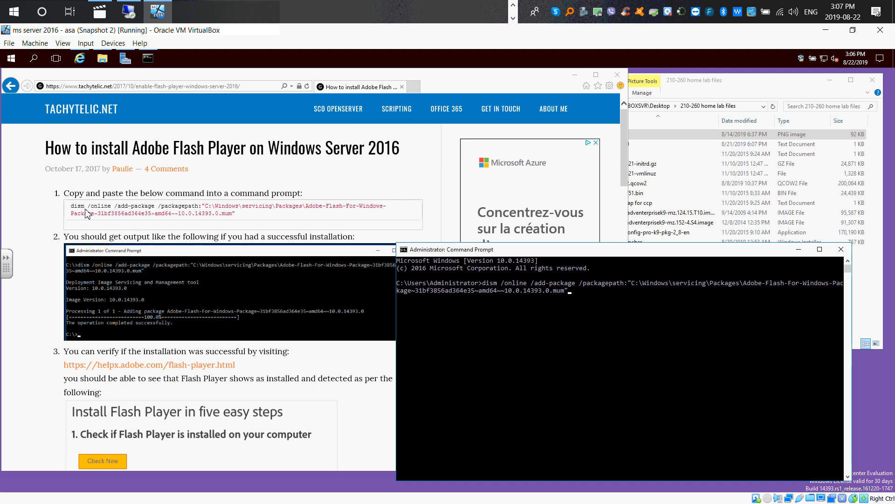
key("Return")
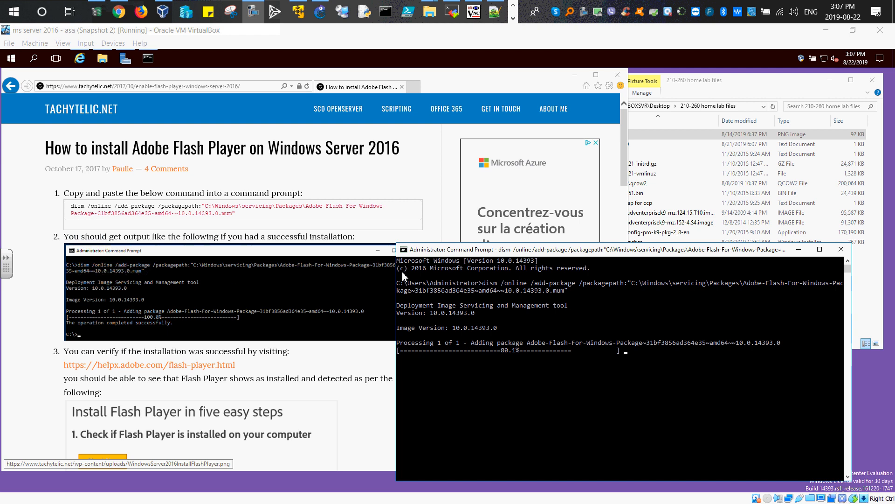
- Open a new Internet Explorer tab, clearing away the Avast notification and Command Prompt, and reposition the browser window
left_click(421, 93)
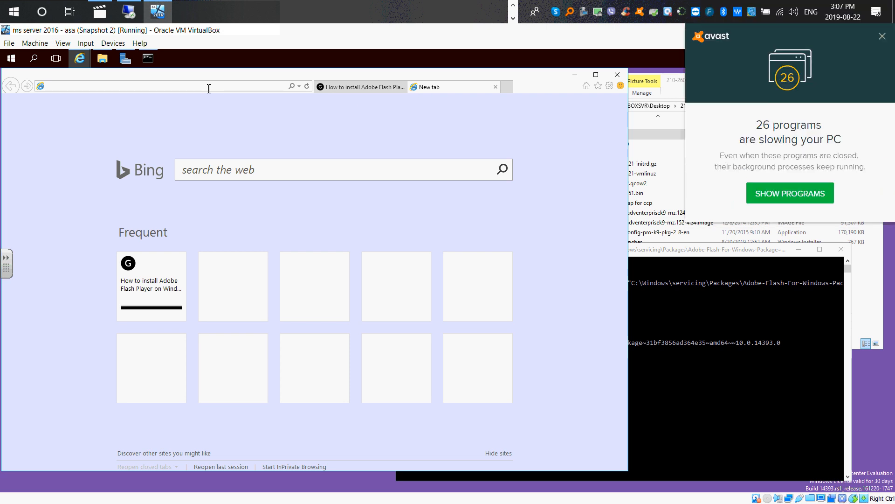
left_click(881, 37)
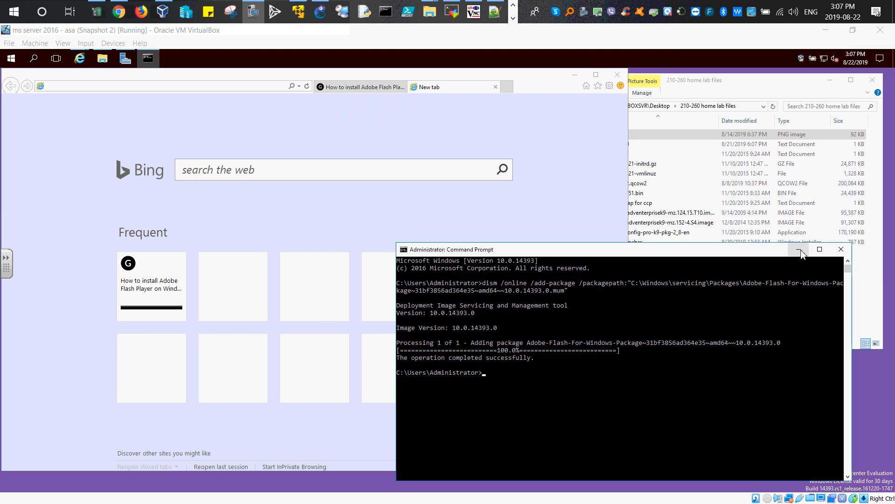
left_click(799, 249)
left_click_drag(524, 82, 644, 94)
- Search the web for "install java" and go through java.com to the Download Java for Windows page
left_click(255, 101)
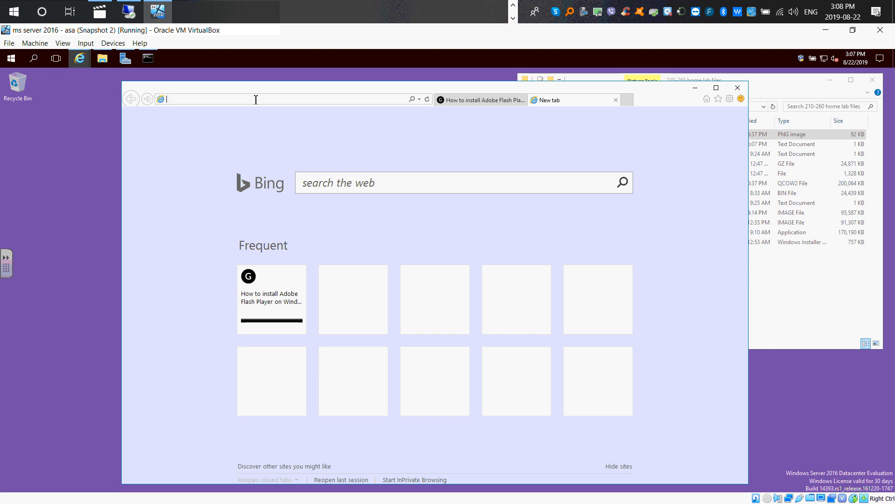
type("install java")
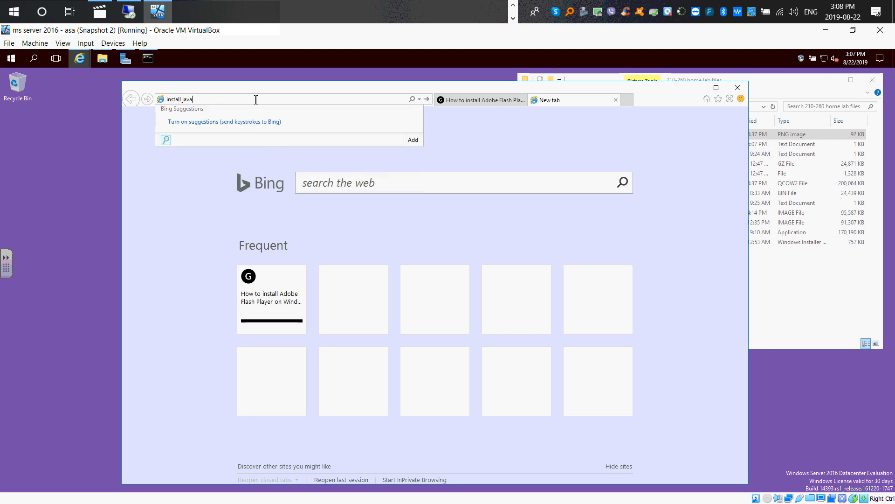
key("Return")
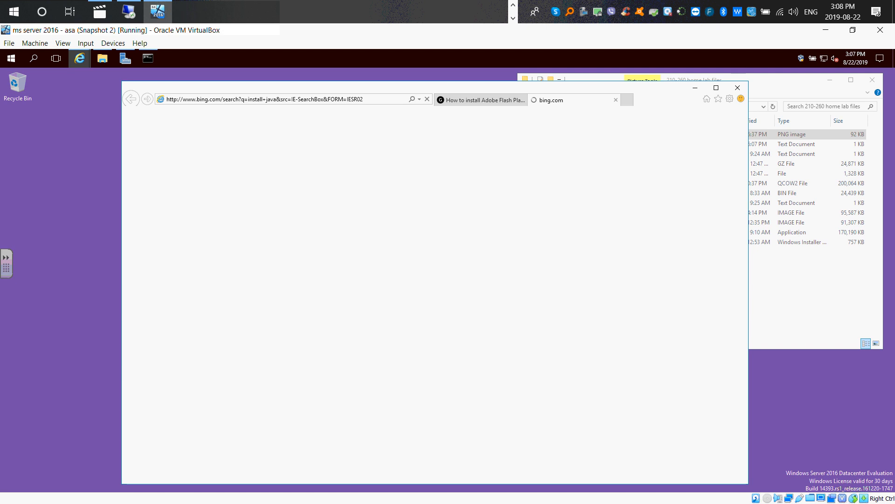
scroll(230, 343, "down", 3)
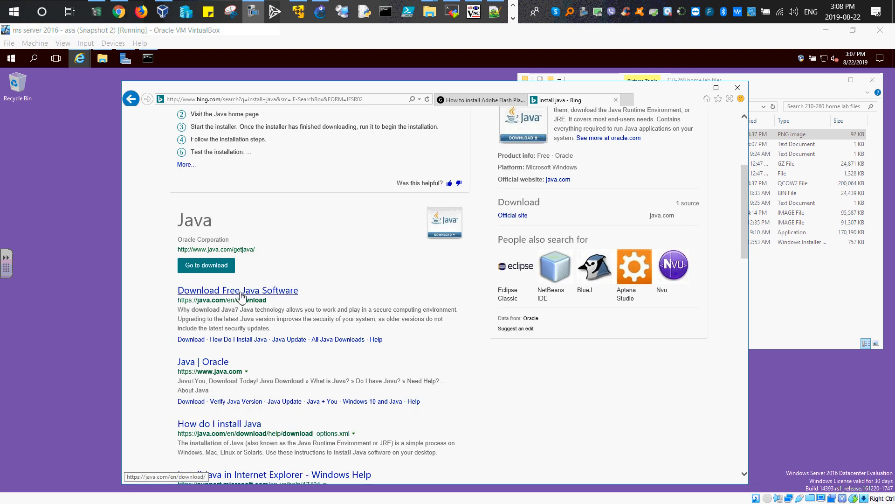
left_click(241, 292)
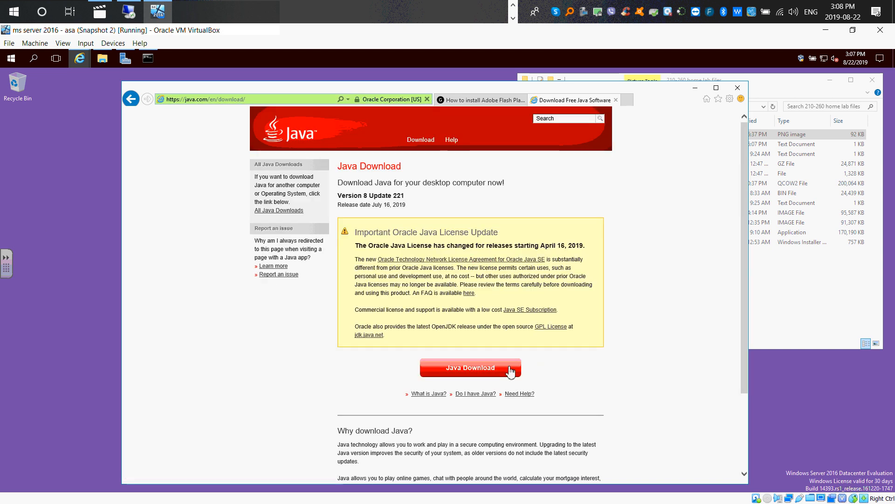
left_click(493, 377)
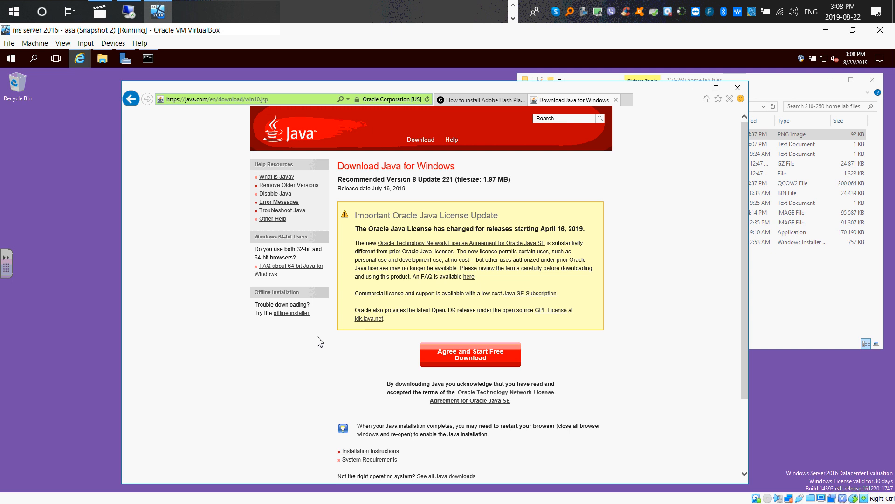
- Agree to the Java license and save the JavaSetup8u221 installer to the Desktop
left_click(476, 357)
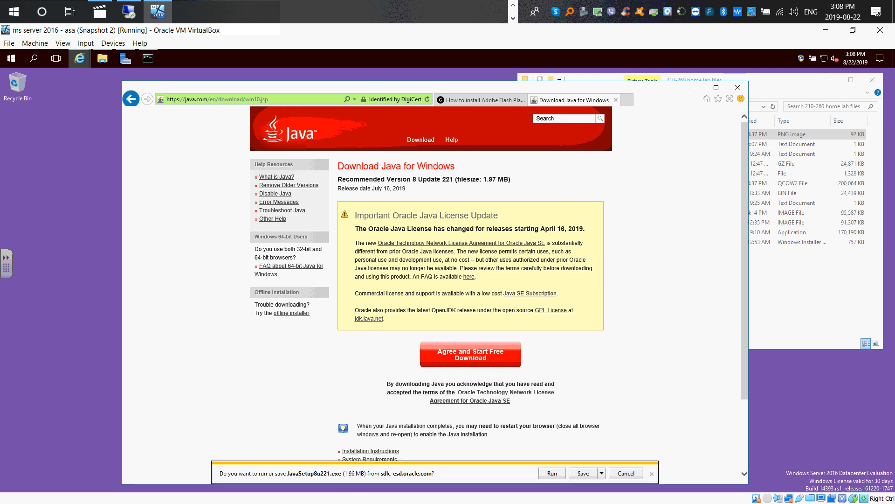
left_click(602, 473)
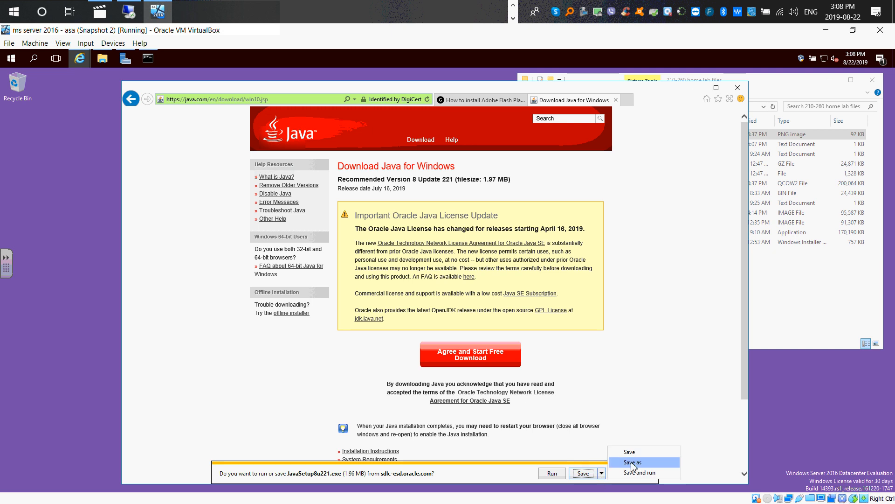
left_click(637, 462)
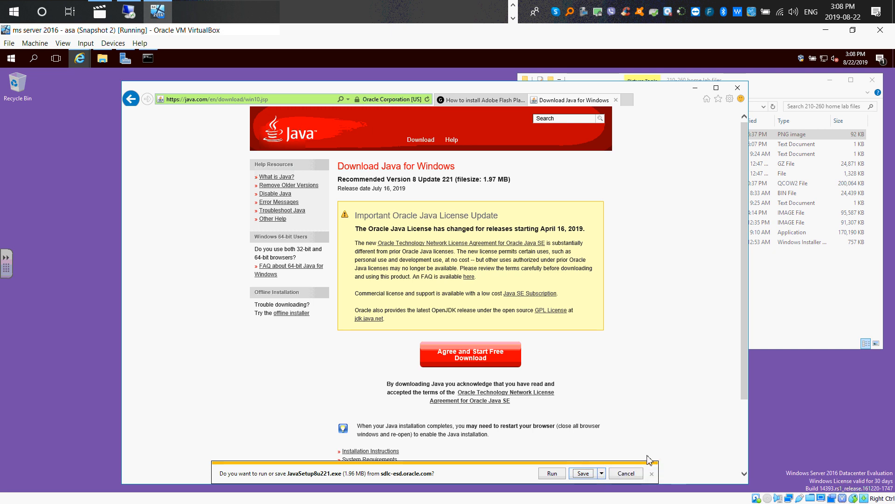
left_click(323, 236)
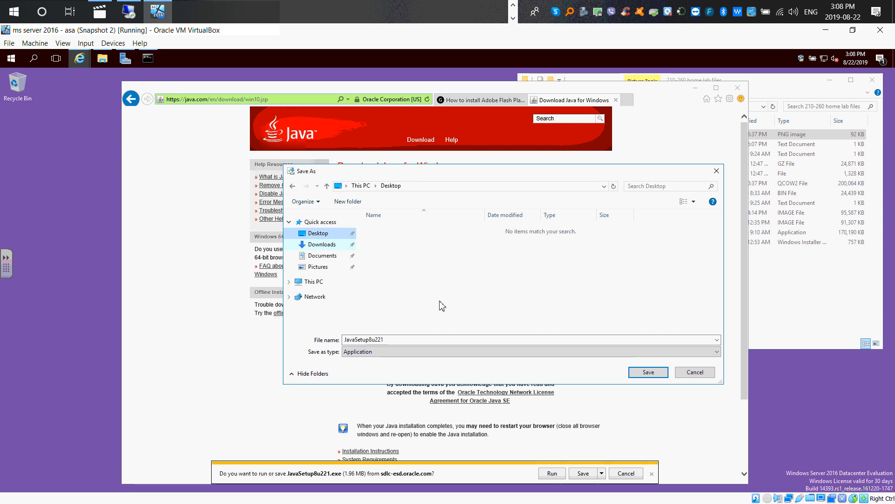
left_click(637, 375)
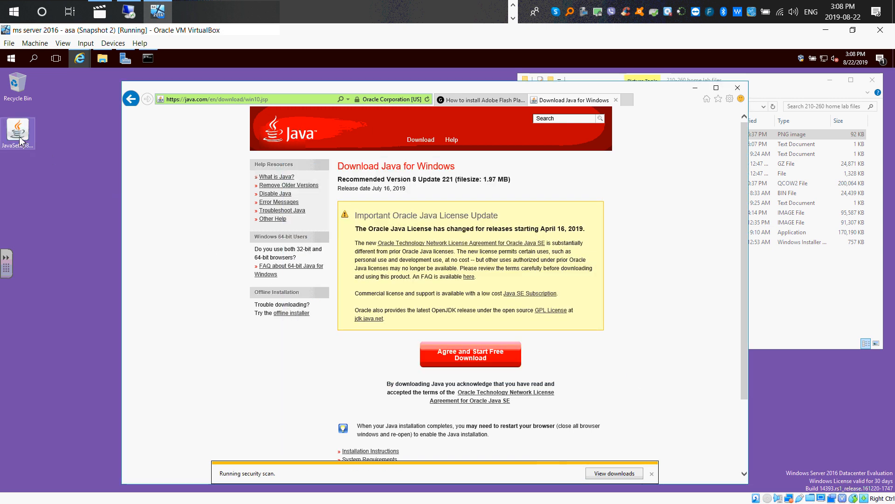
- Minimize the browser, run JavaSetup8u221 from the desktop and move the Java Setup window clear of the lab folder
left_click(700, 86)
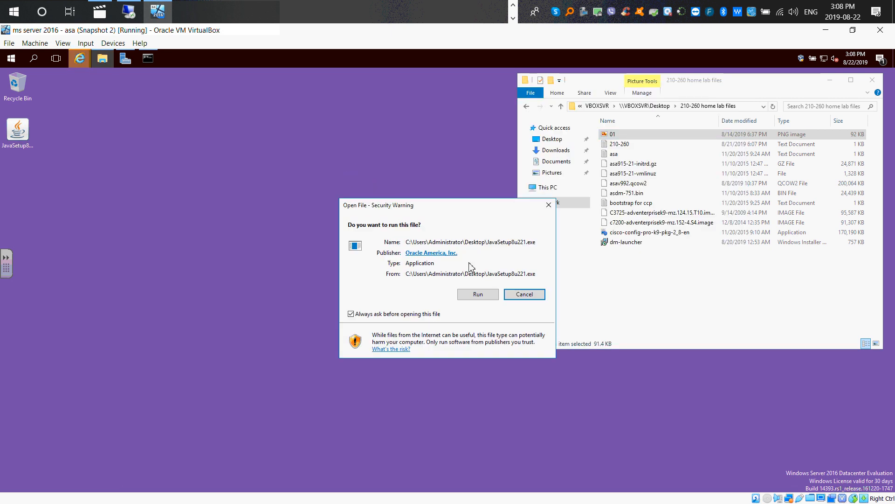
left_click(481, 294)
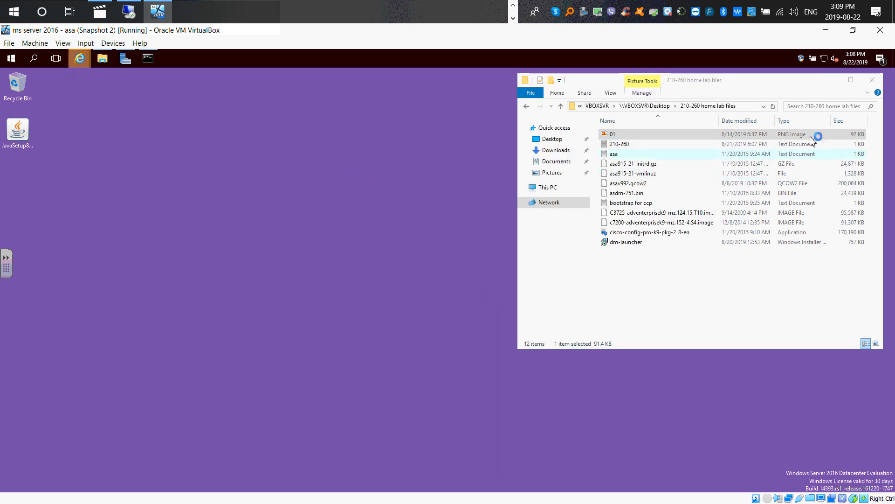
left_click(82, 61)
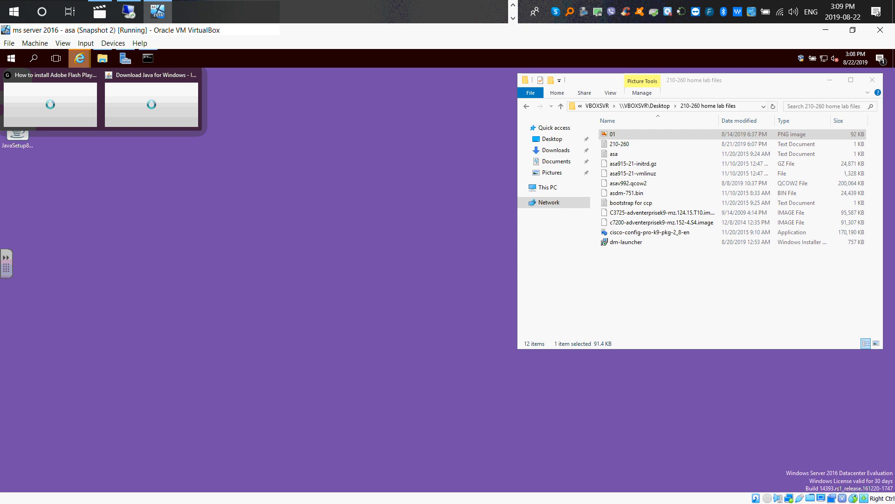
left_click(19, 131)
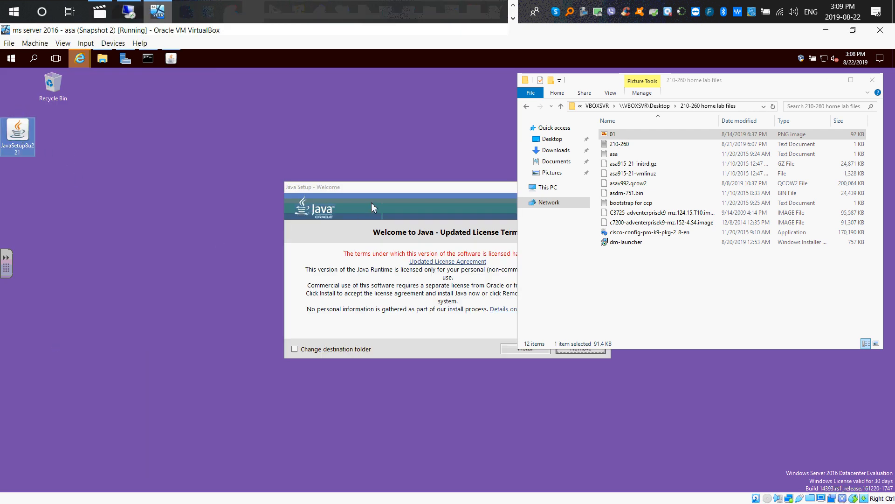
left_click_drag(379, 189, 236, 194)
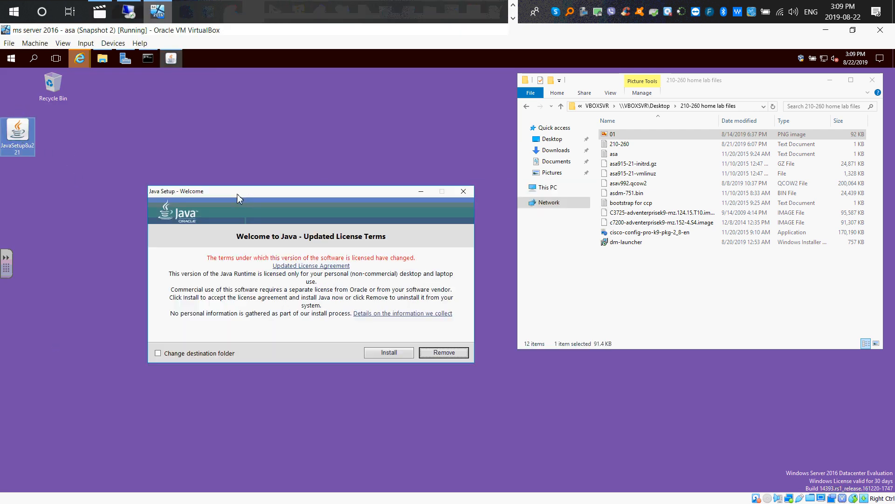
- Start the Java installation, and minimize the lab folder and the virtual machine window
left_click(398, 355)
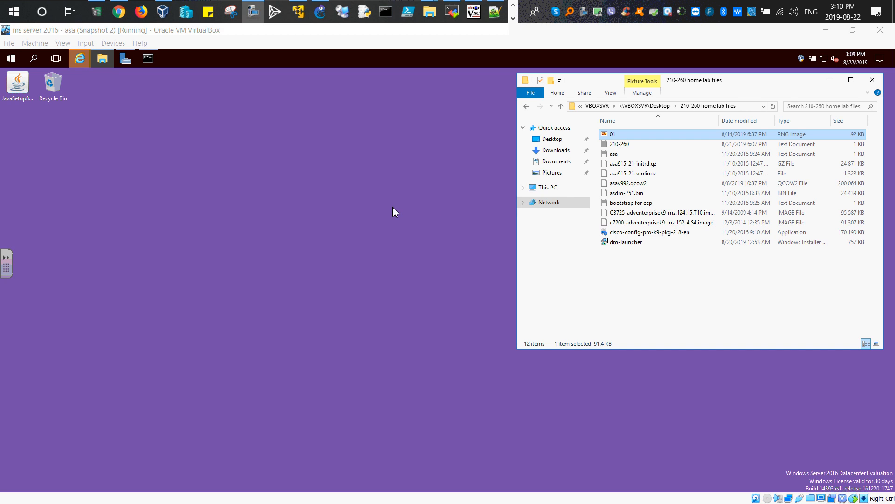
left_click(833, 84)
left_click(826, 30)
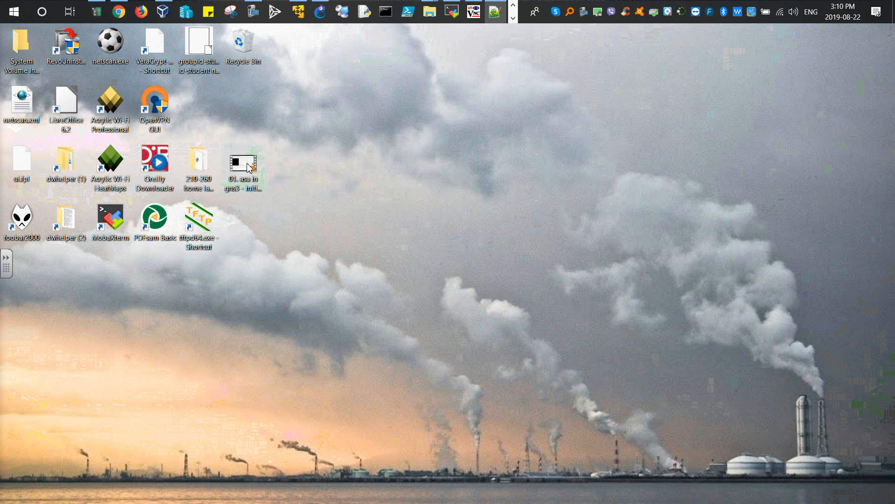
- Copy the tftpd64.462_port folder from T09 on the network drive into the host desktop's 210-260 home lab files folder
mouse_move(429, 12)
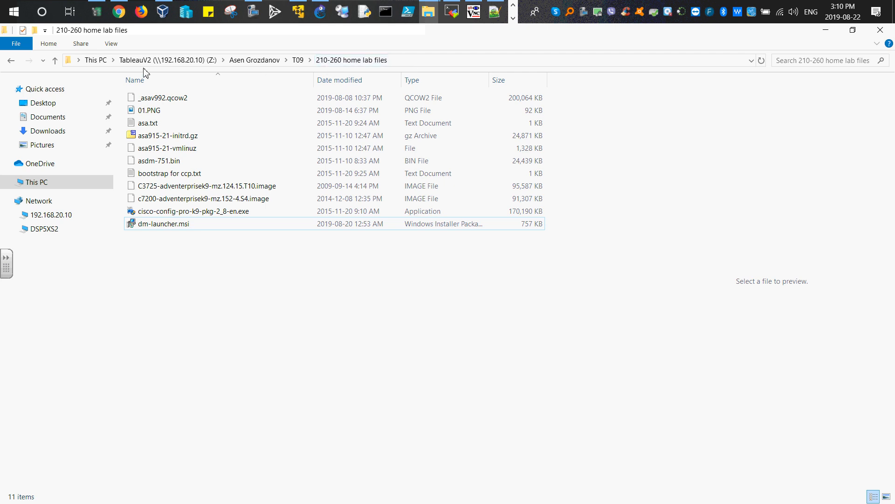
left_click(296, 62)
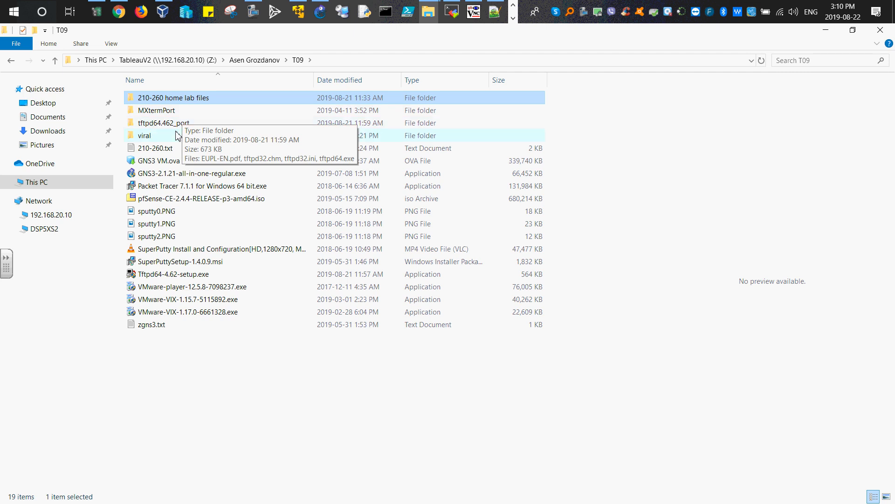
right_click(180, 130)
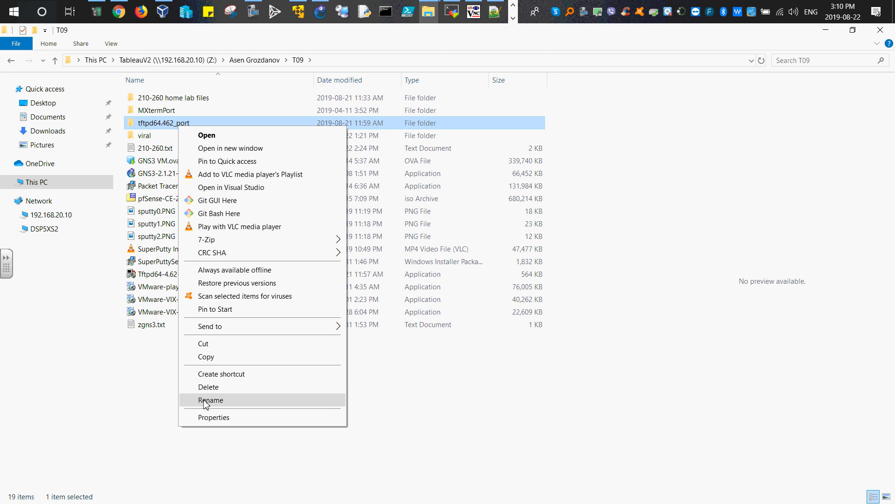
left_click(205, 358)
left_click(825, 32)
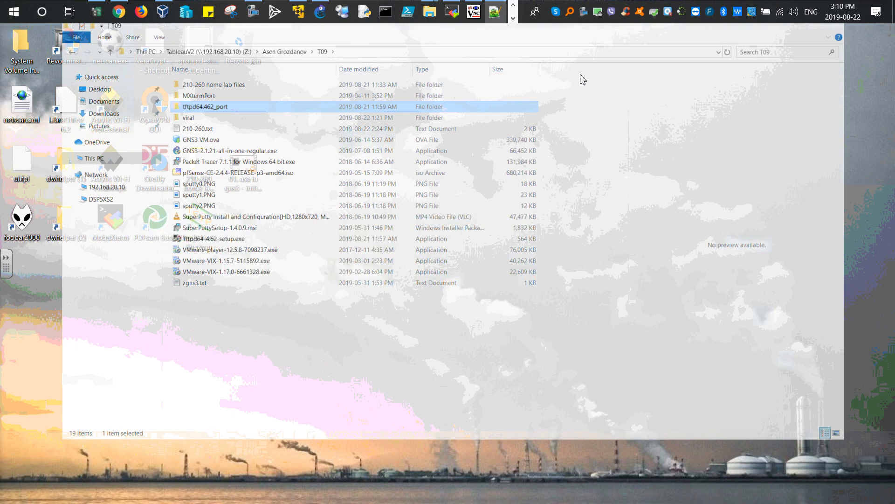
double_click(208, 173)
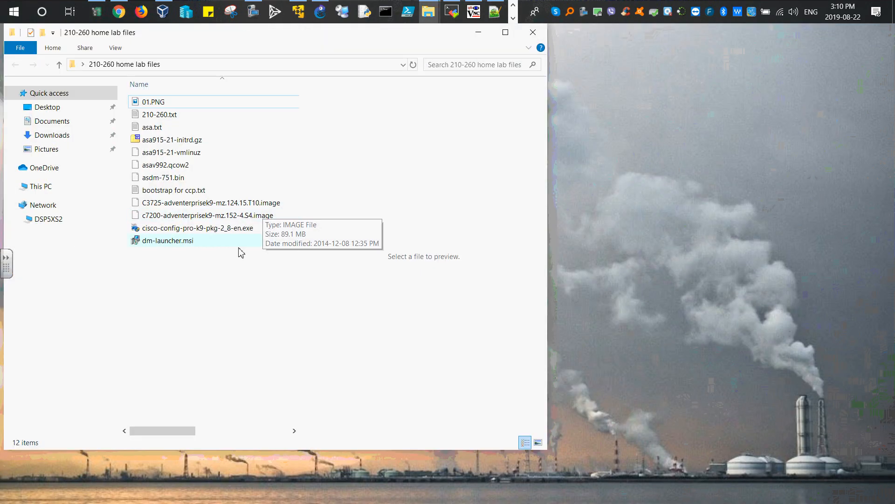
right_click(213, 274)
left_click(238, 357)
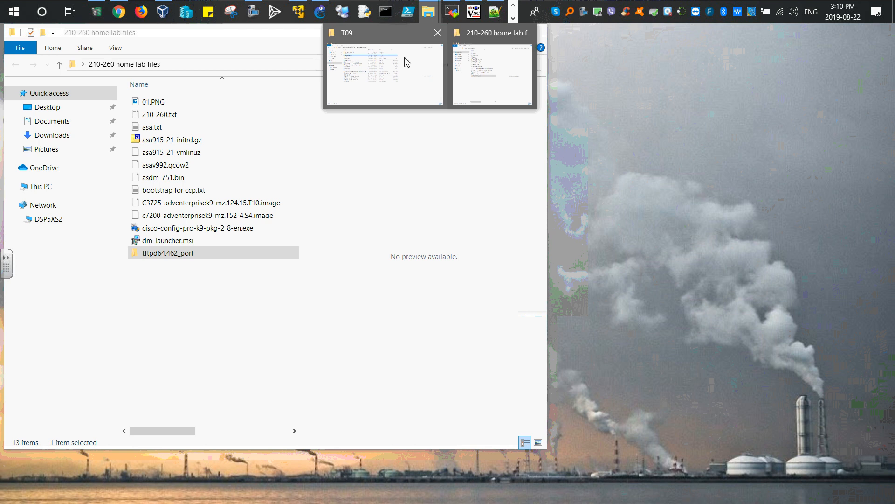
- Browse the T01, T02, T03, T04 and T06 folders on the network drive for the MobaXterm files
left_click(383, 90)
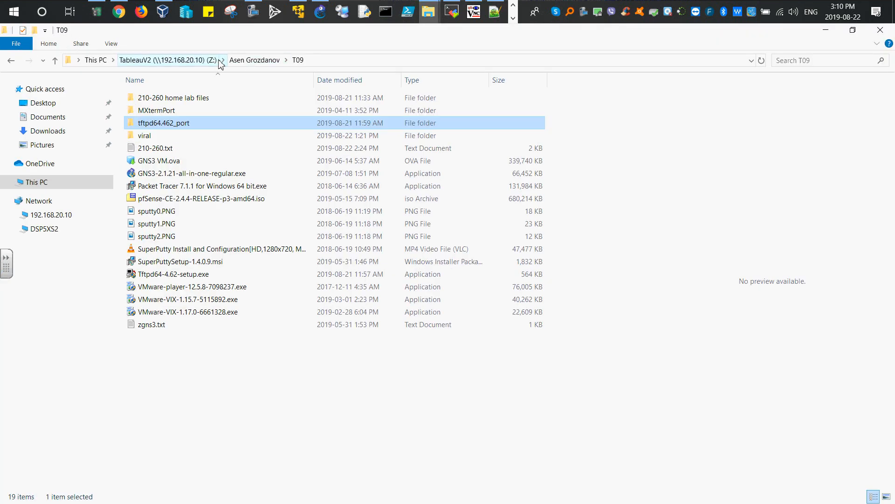
left_click(247, 61)
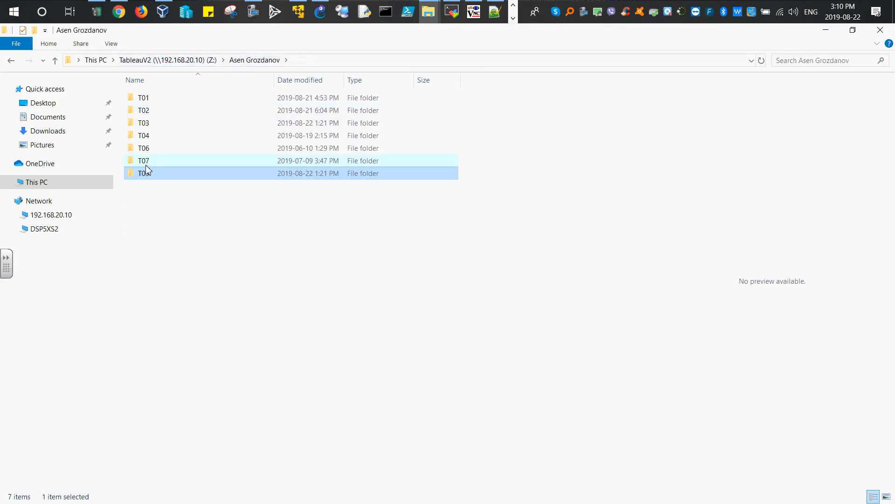
double_click(150, 100)
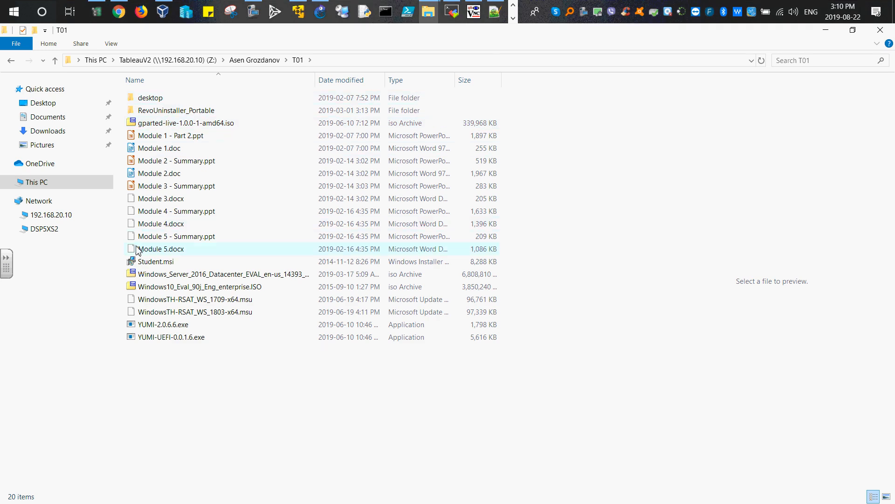
left_click(13, 61)
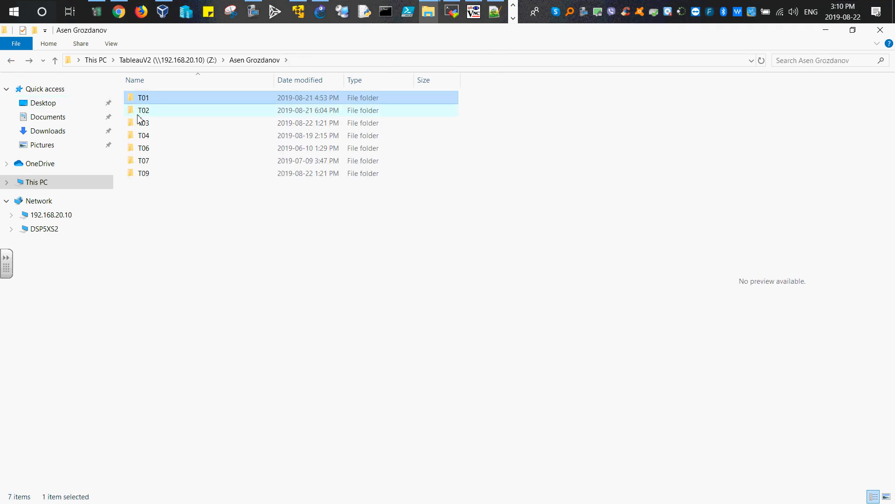
left_click(143, 112)
key("Return")
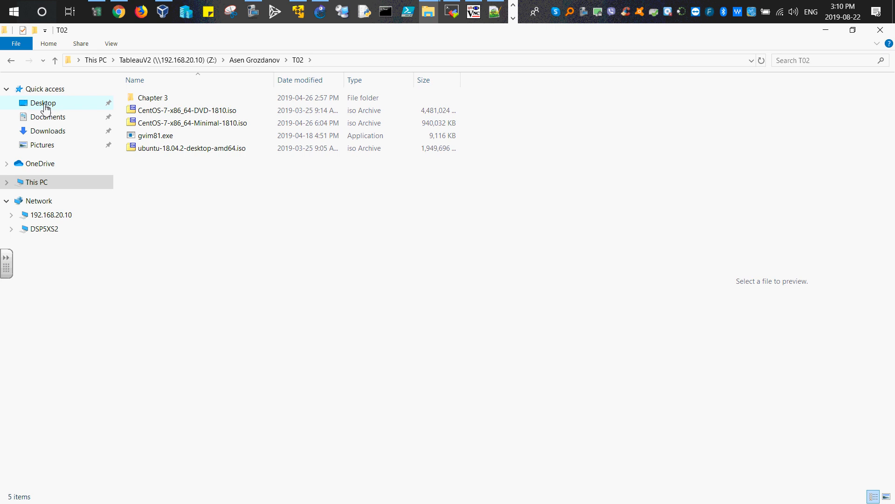
left_click(13, 63)
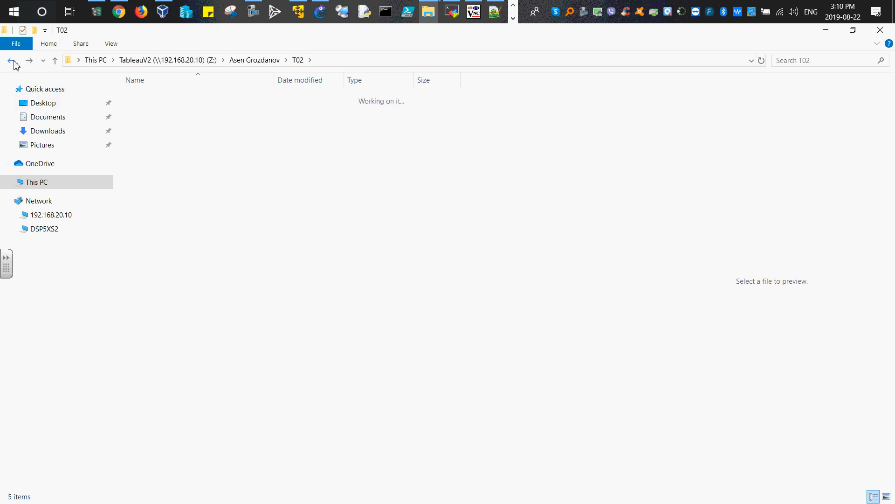
double_click(140, 124)
left_click(10, 63)
double_click(142, 136)
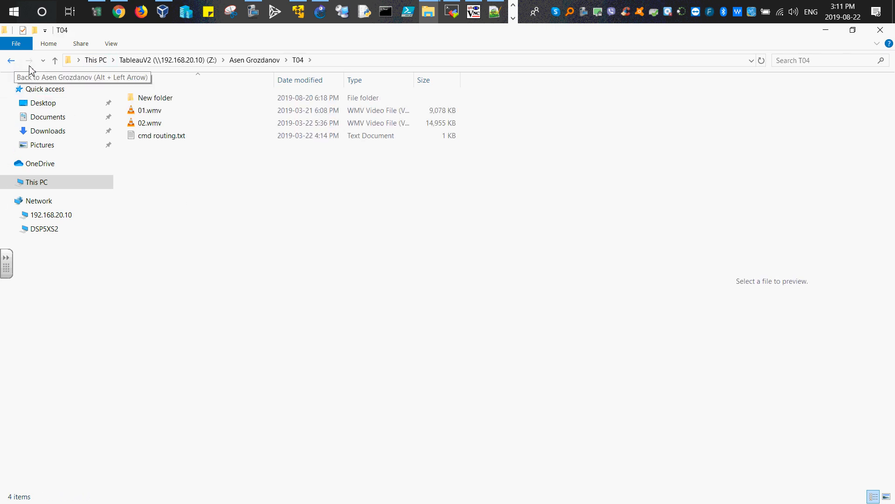
double_click(154, 98)
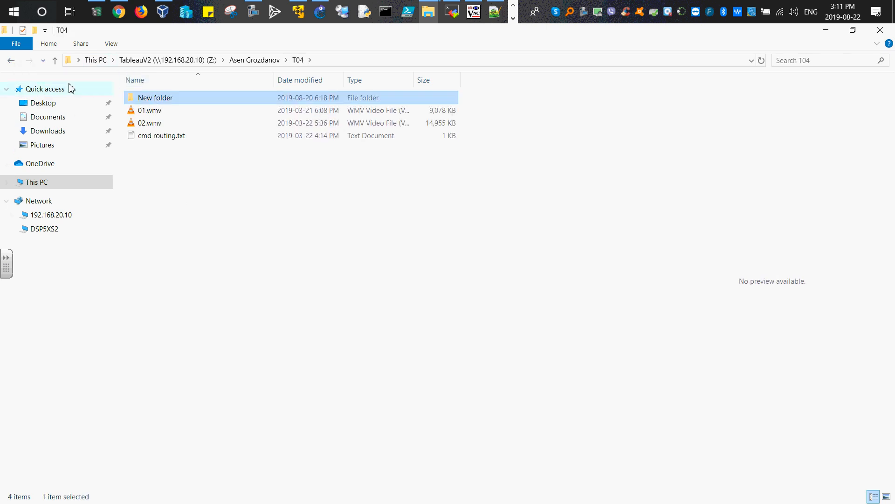
left_click(9, 66)
left_click(10, 66)
left_click(163, 148)
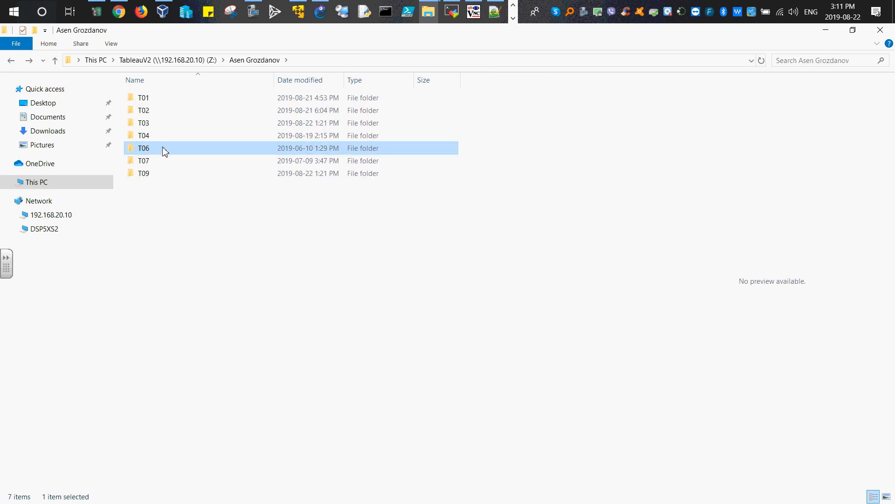
double_click(165, 149)
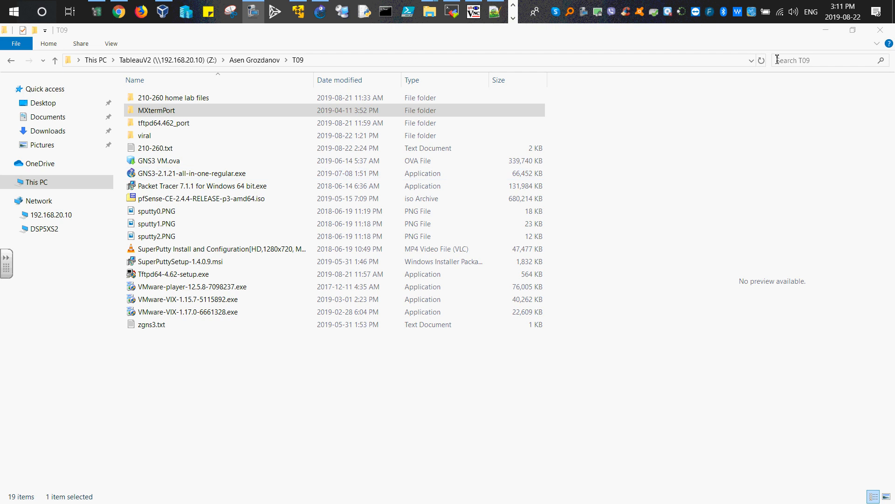
- Paste the MXtermPort folder from T09 into the host's 210-260 home lab files folder and clear away the folder windows
left_click(826, 30)
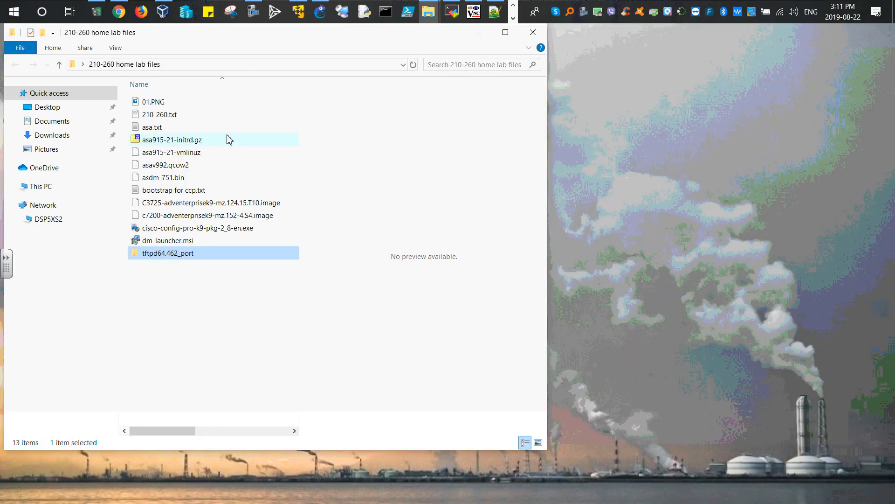
left_click(186, 322)
right_click(183, 319)
left_click(225, 192)
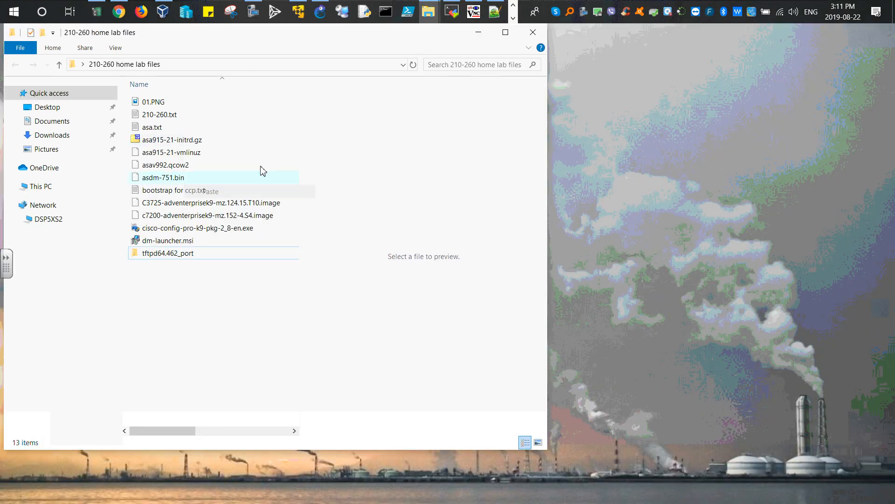
left_click(534, 35)
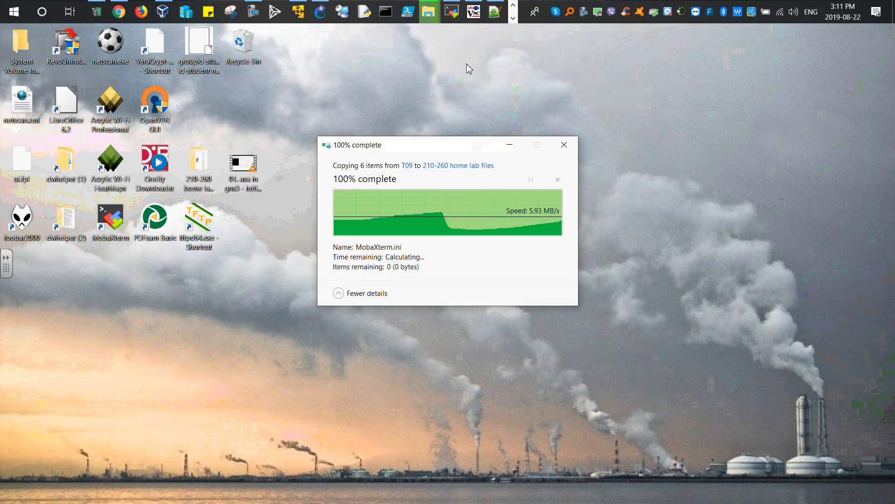
left_click(430, 13)
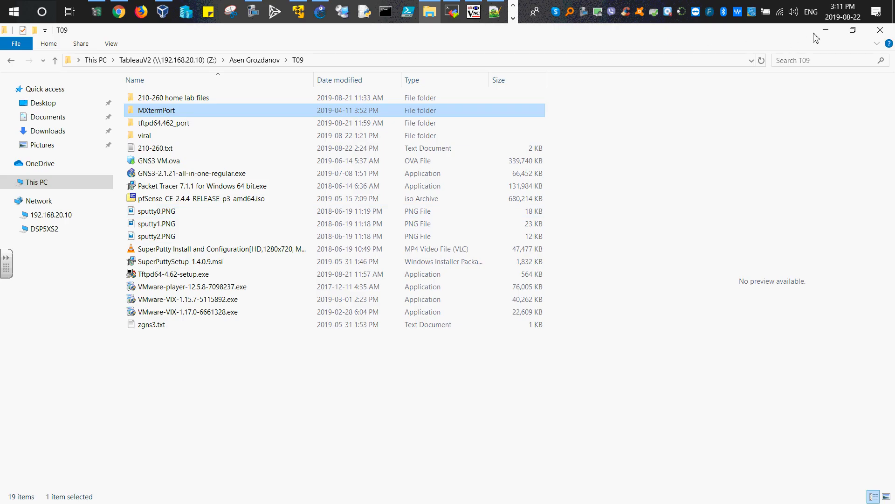
left_click(826, 30)
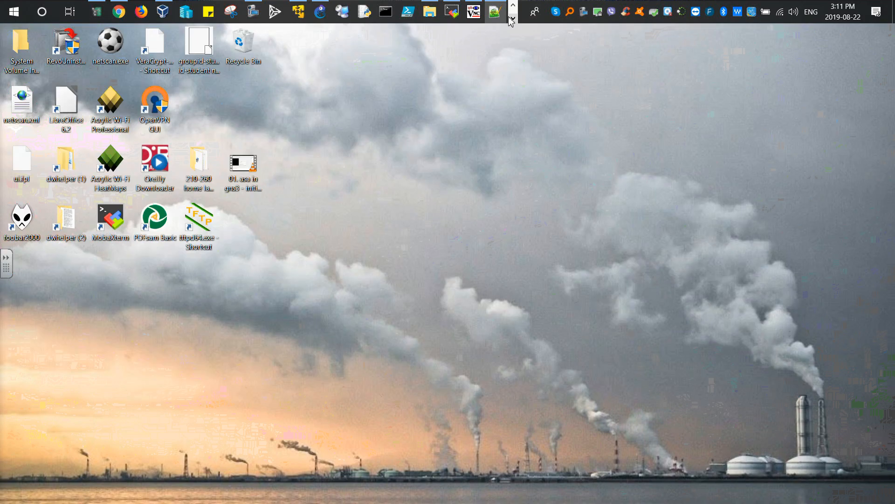
- Return to the ms server 2016 - asa virtual machine and refresh its lab folder, with the Java Setup window moved clear
left_click(513, 19)
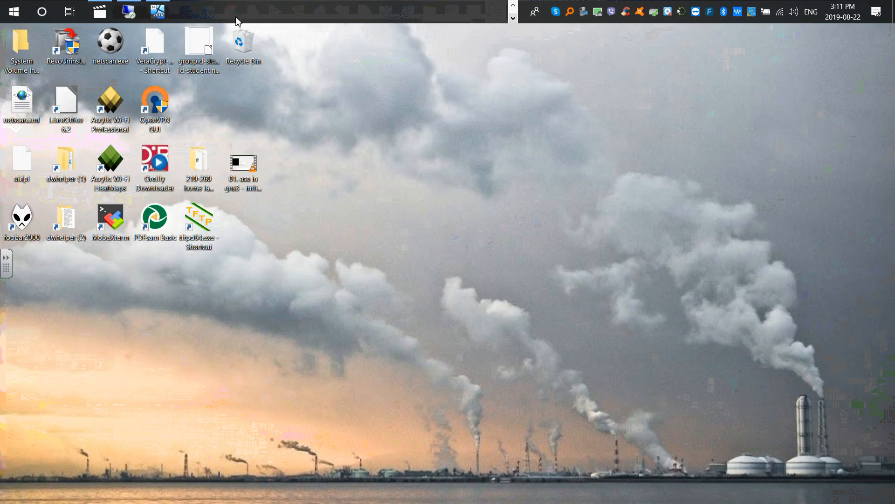
left_click(158, 11)
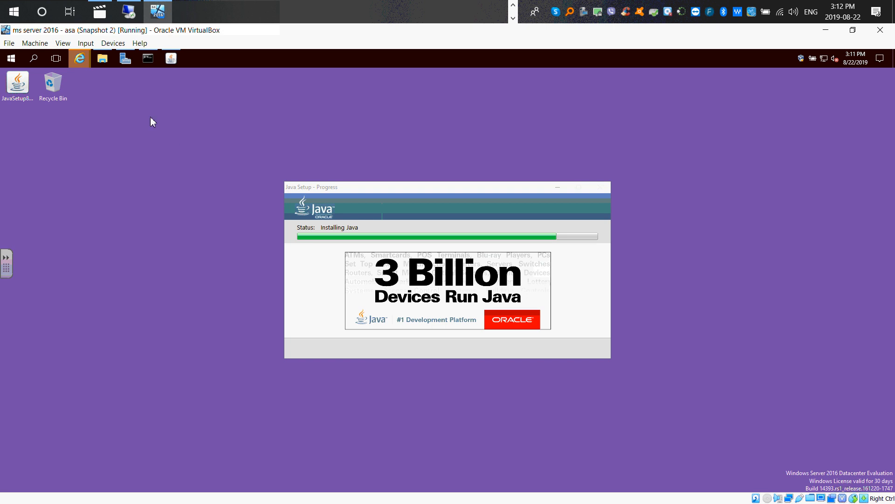
left_click(102, 58)
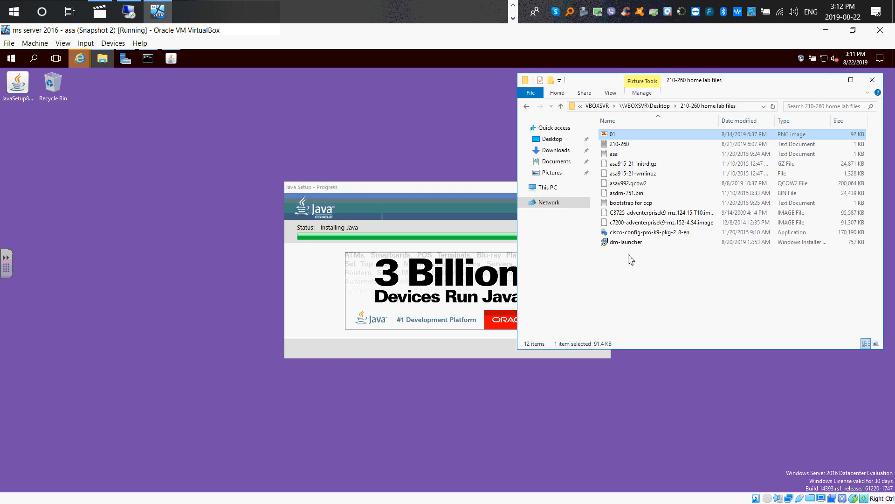
left_click(658, 289)
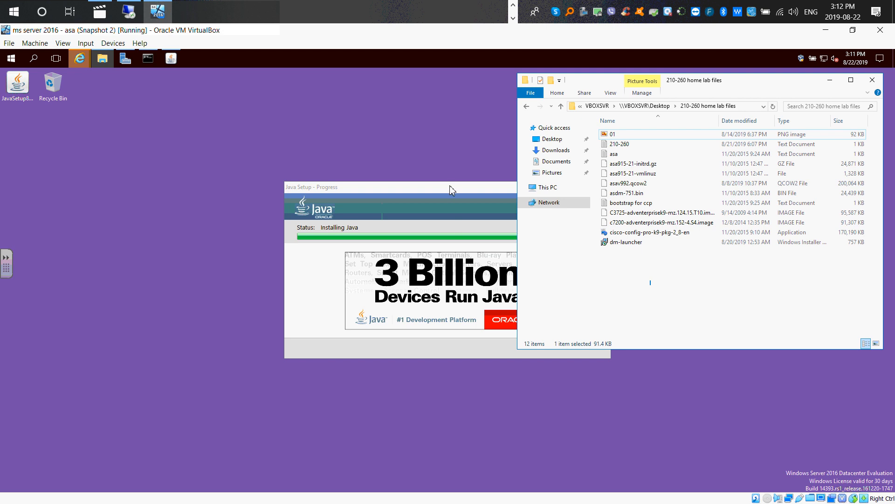
left_click_drag(445, 189, 298, 195)
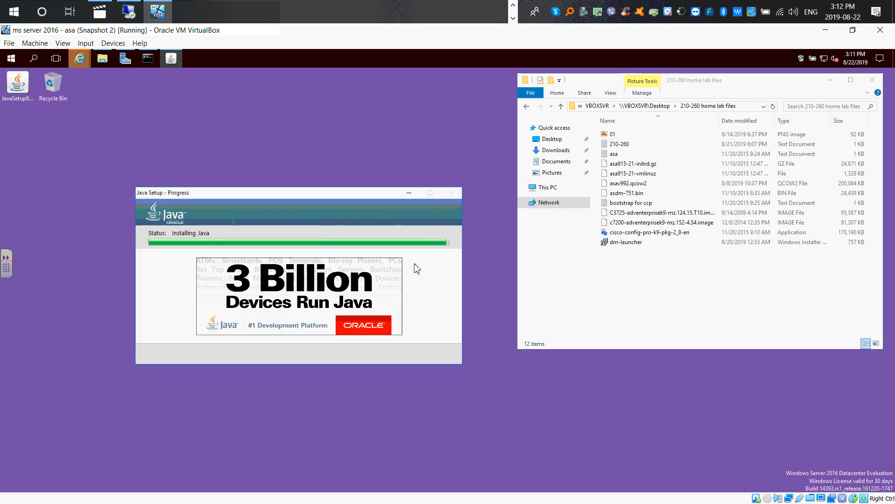
right_click(663, 278)
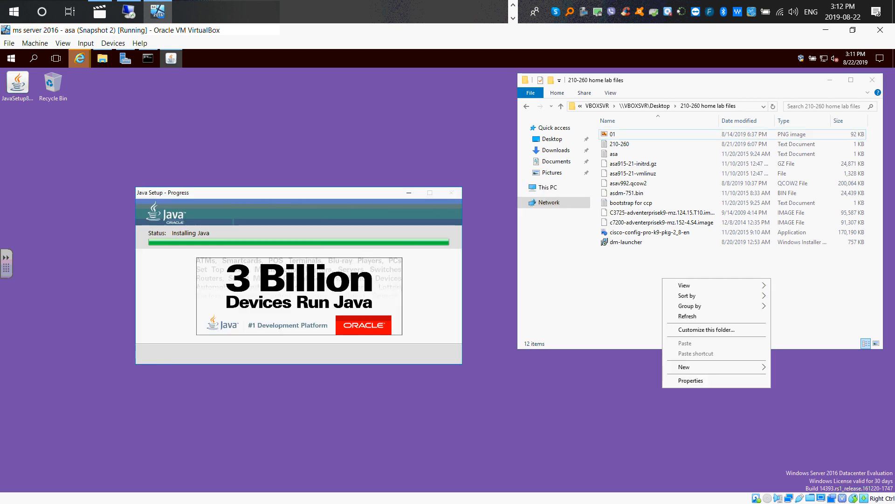
left_click(674, 316)
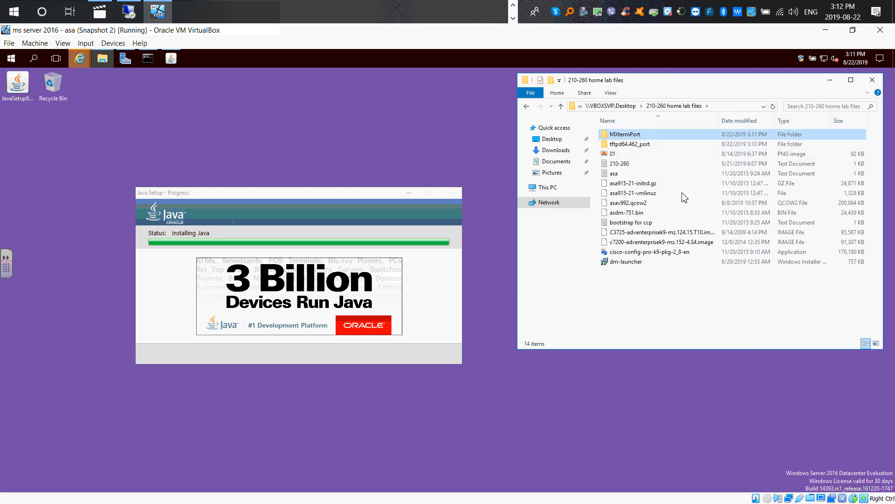
- Run MobaXterm from the MXtermPort folder and close the completed Java Setup window
left_click(639, 135)
double_click(627, 135)
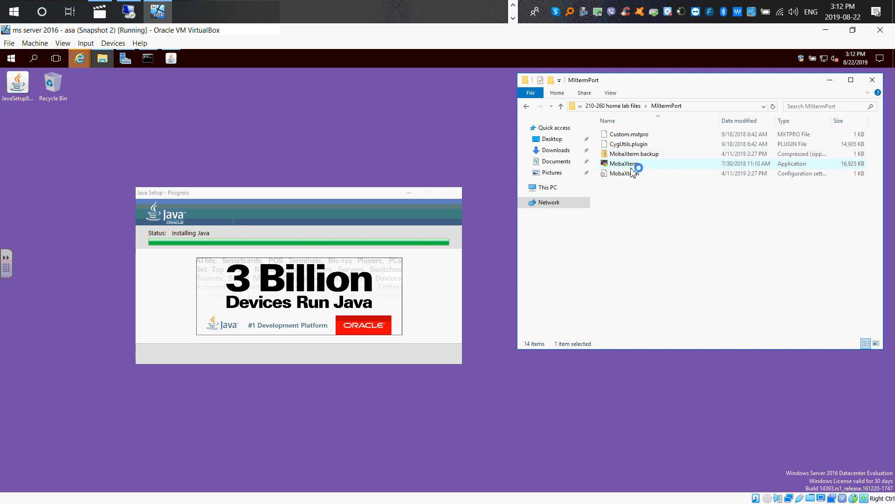
left_click(631, 168)
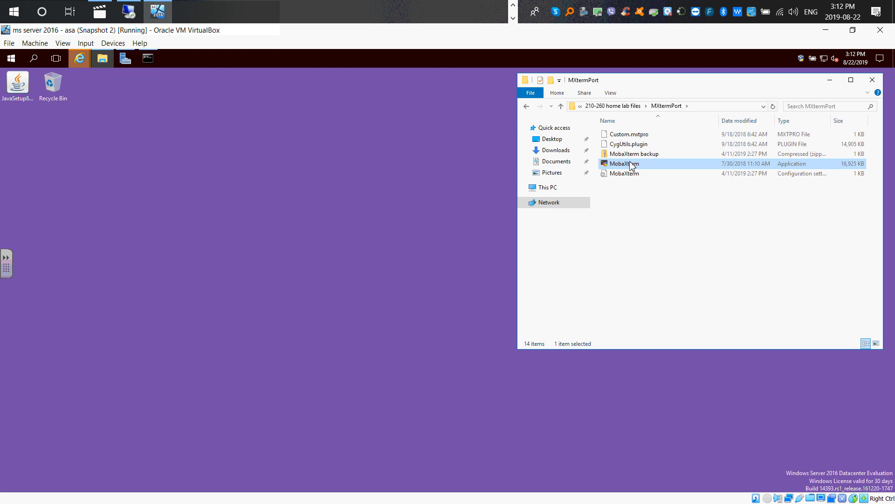
double_click(632, 166)
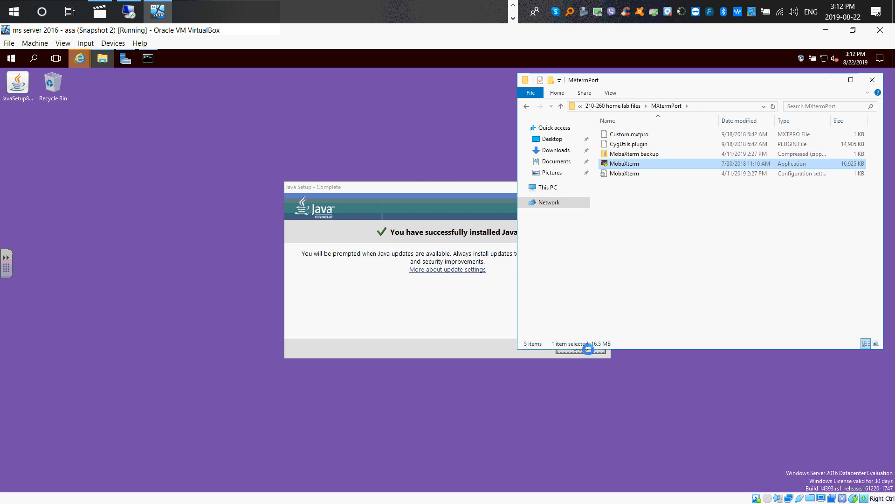
left_click_drag(459, 192, 282, 228)
left_click(399, 383)
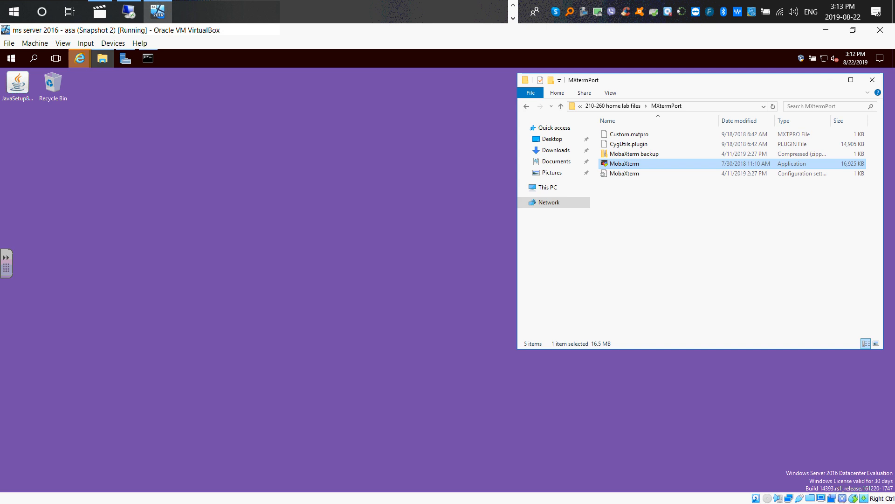
- Create a desktop shortcut to the MobaXterm application in the MXtermPort folder
right_click(628, 168)
mouse_move(672, 241)
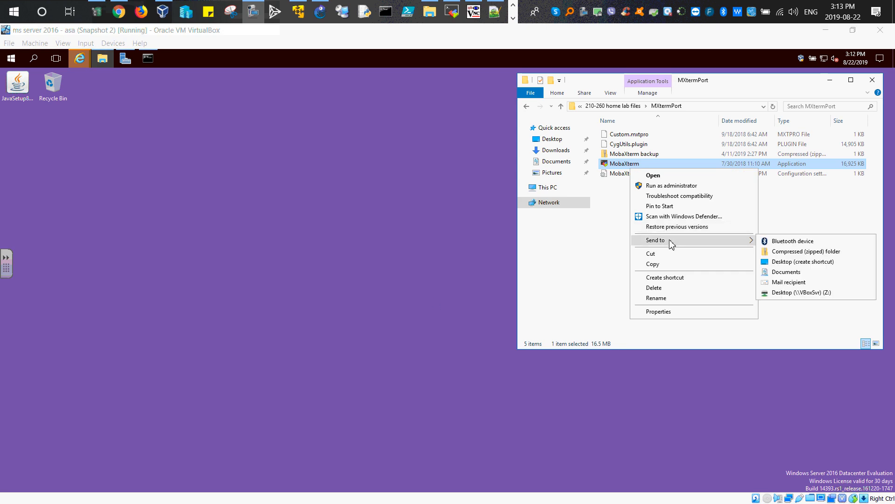
left_click(795, 262)
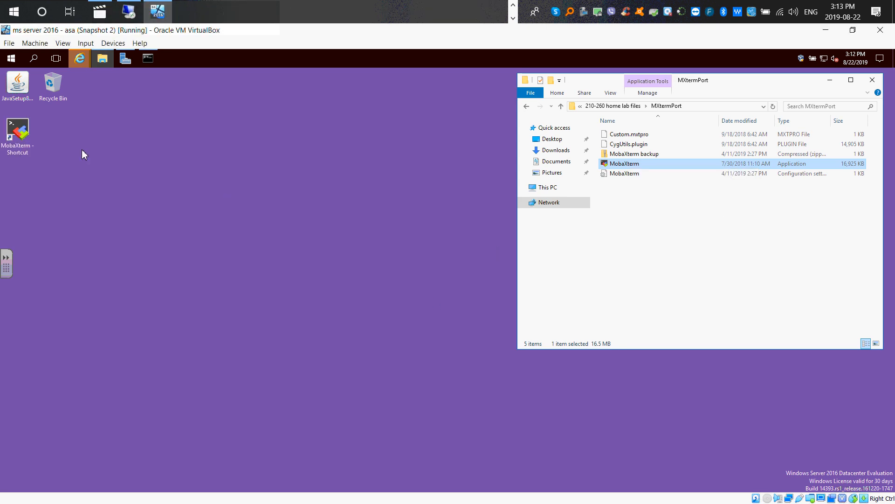
- Look inside the tftpd64.462_port folder and return to the 210-260 home lab files folder
left_click(527, 106)
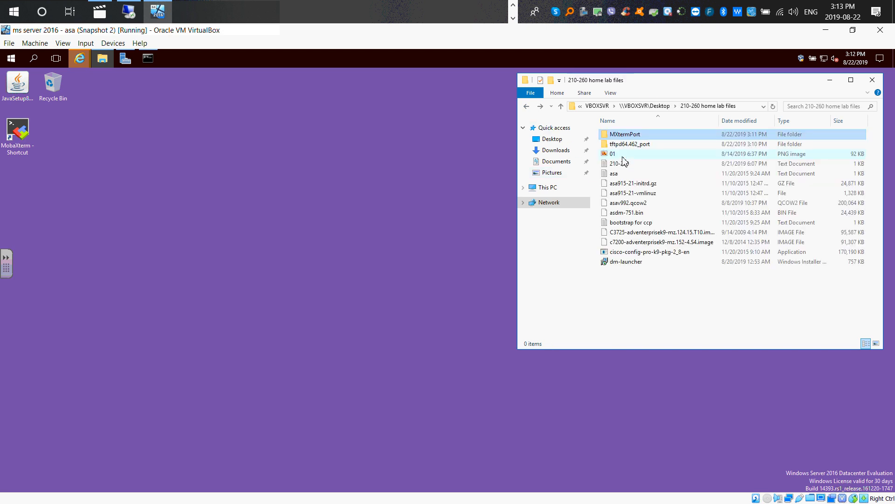
left_click(628, 147)
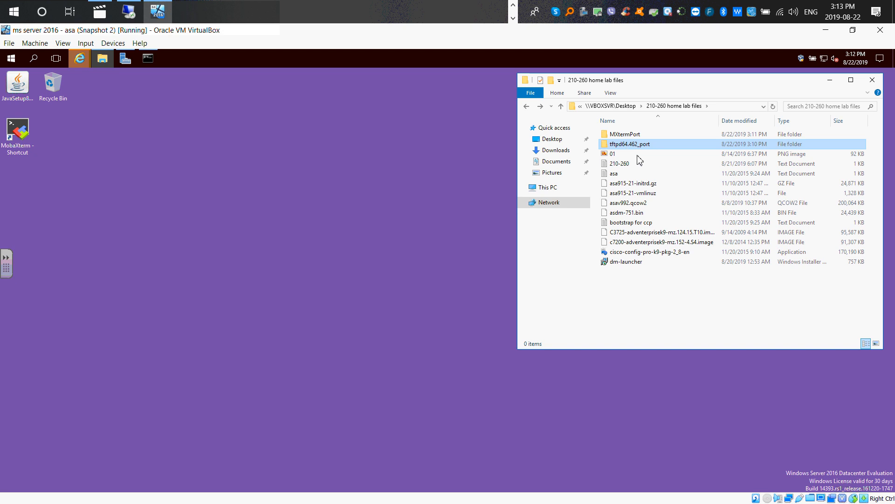
key("Return")
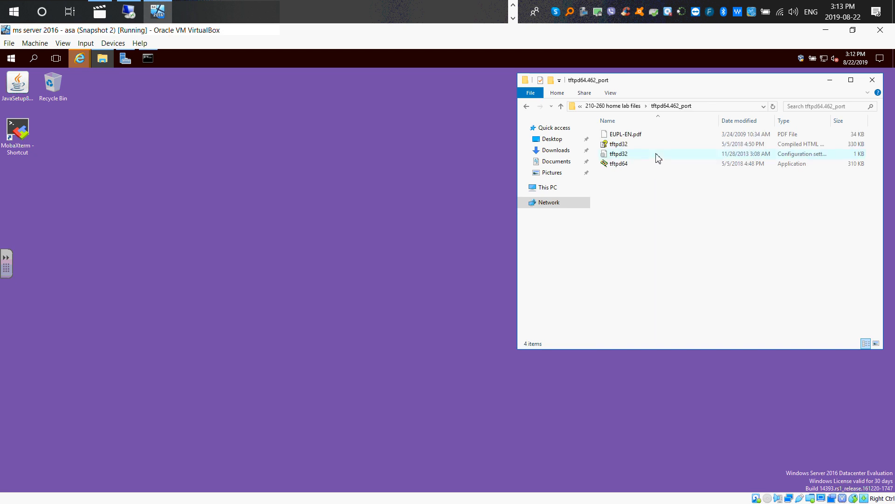
left_click(527, 107)
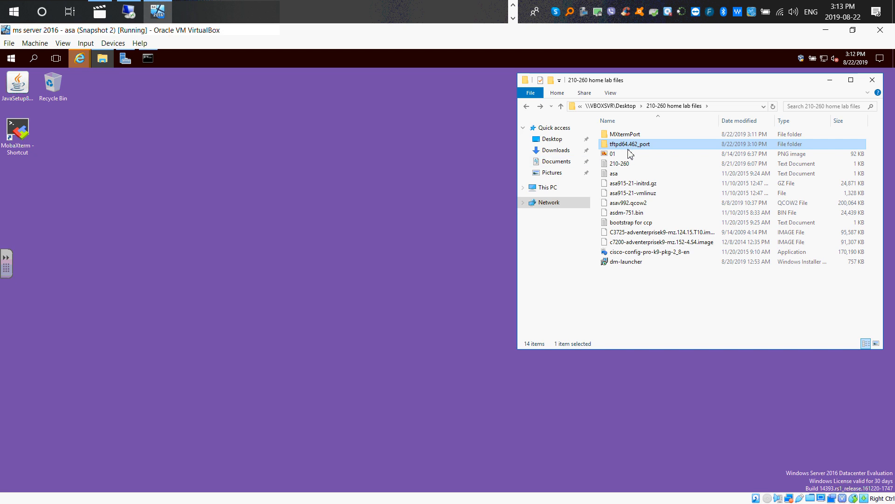
- Replace the MobaXterm desktop shortcut with copies of the MXtermPort and tftpd64.462_port folders from the lab files
left_click_drag(32, 136, 53, 86)
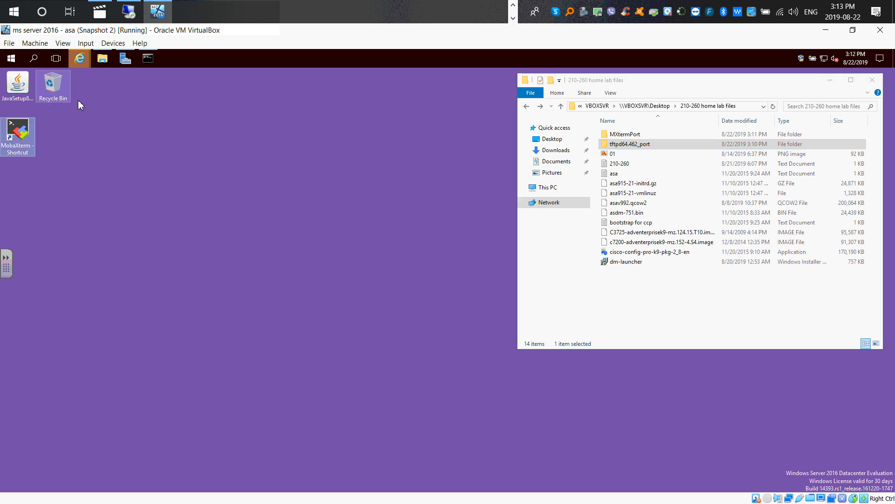
left_click(624, 136, "ctrl")
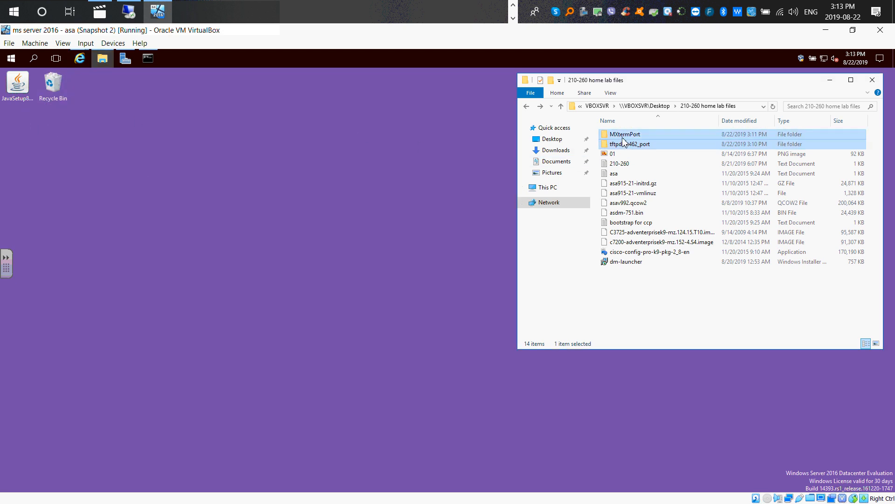
right_click(624, 140)
left_click(646, 212)
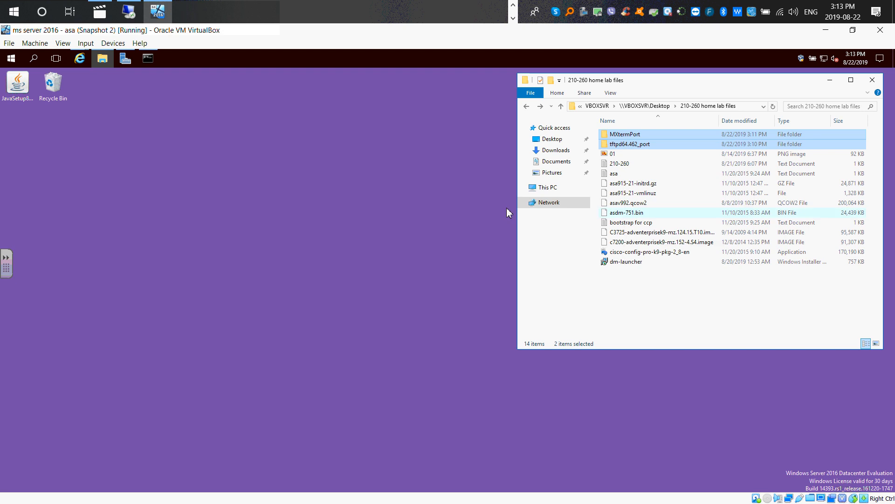
right_click(71, 178)
left_click(106, 214)
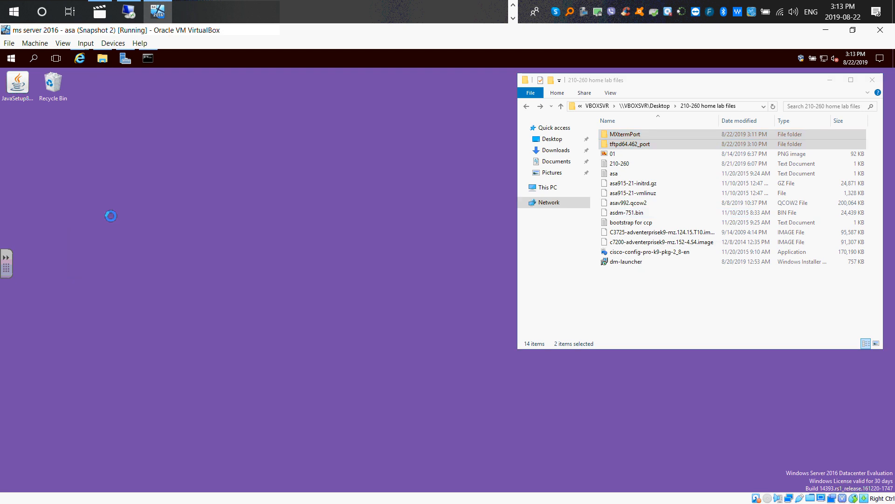
- Discard the Java installer from the desktop and move the two copied folders to the desktop's first column
left_click_drag(17, 86, 86, 86)
left_click_drag(114, 138, 84, 191)
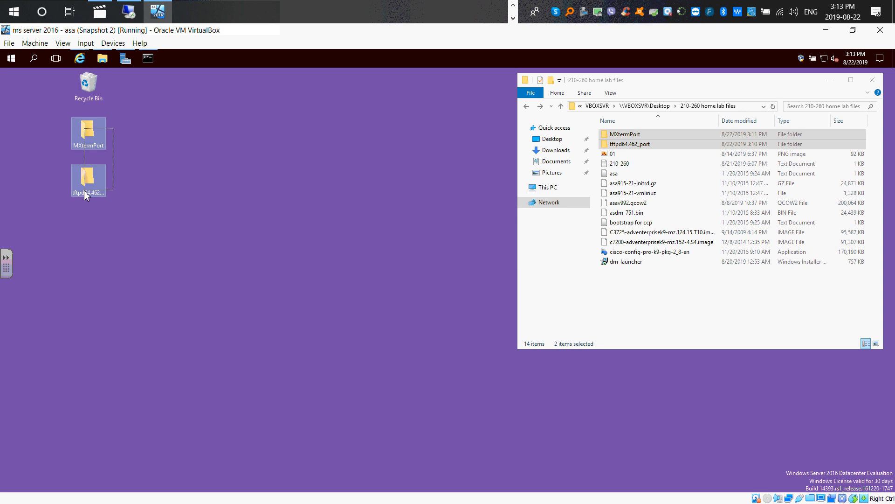
left_click_drag(90, 140, 19, 91)
left_click(174, 155)
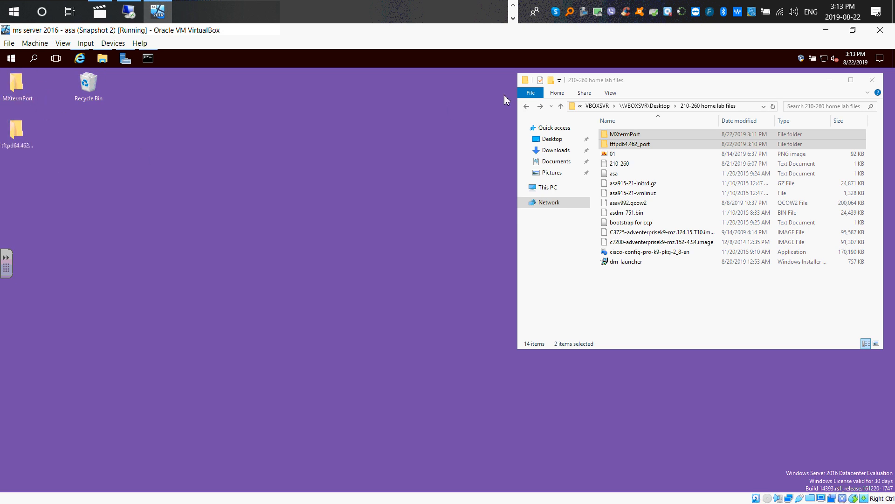
left_click(830, 80)
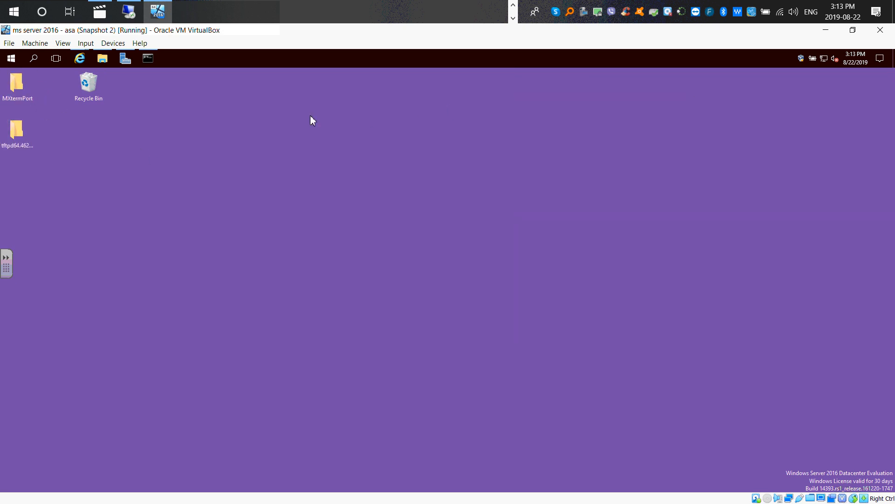
- Start the cisco-config-pro-k9-pkg-2_8-en installer from the lab files and close all Internet Explorer tabs as it recommends
left_click(102, 58)
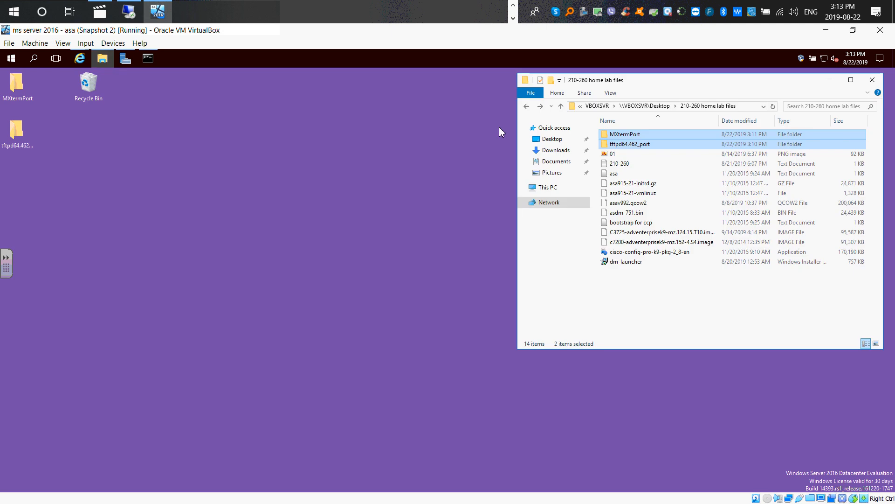
double_click(631, 254)
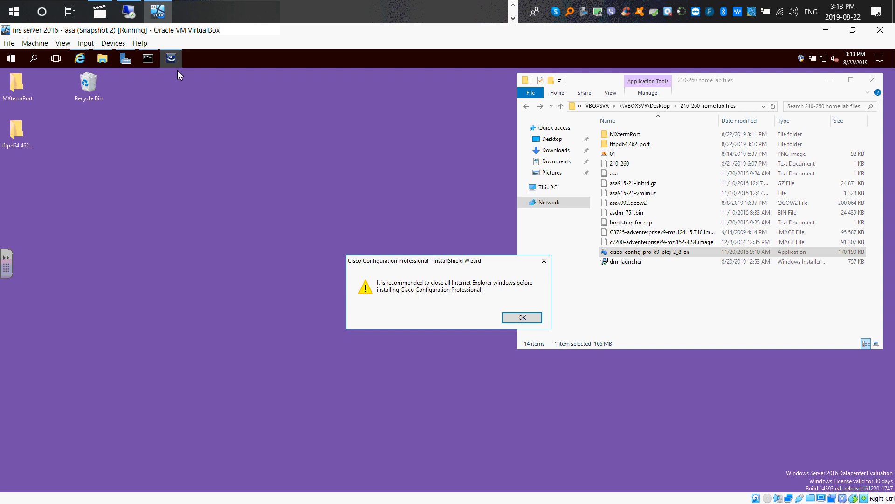
left_click(86, 64)
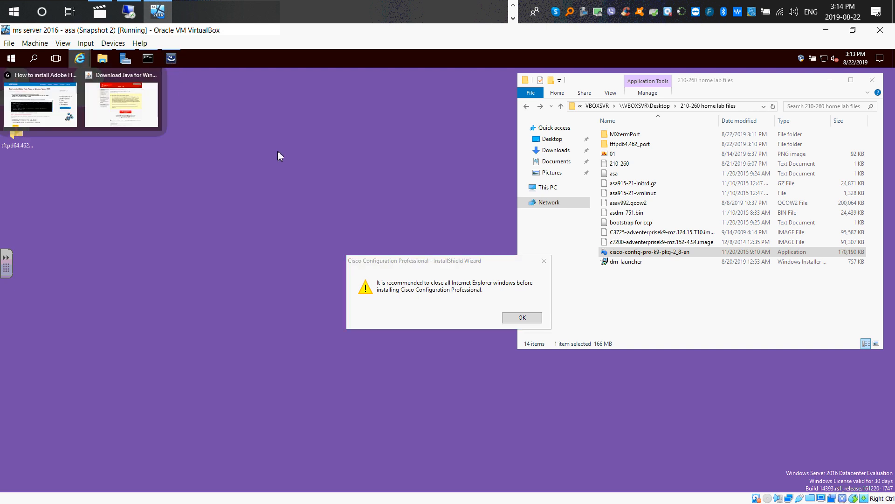
left_click(135, 97)
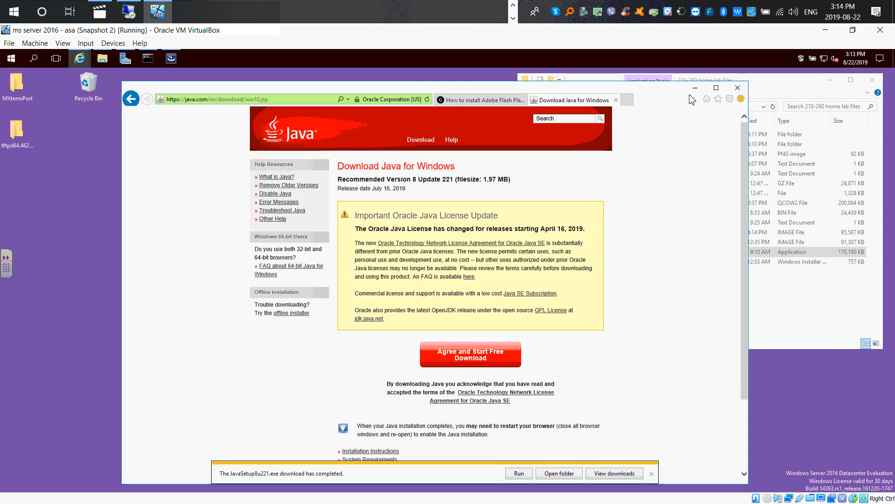
left_click(737, 88)
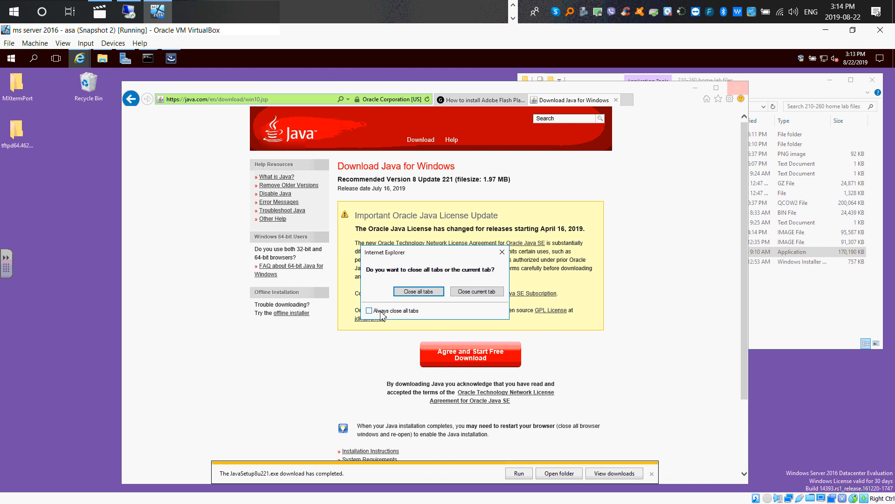
left_click(406, 295)
left_click(521, 318)
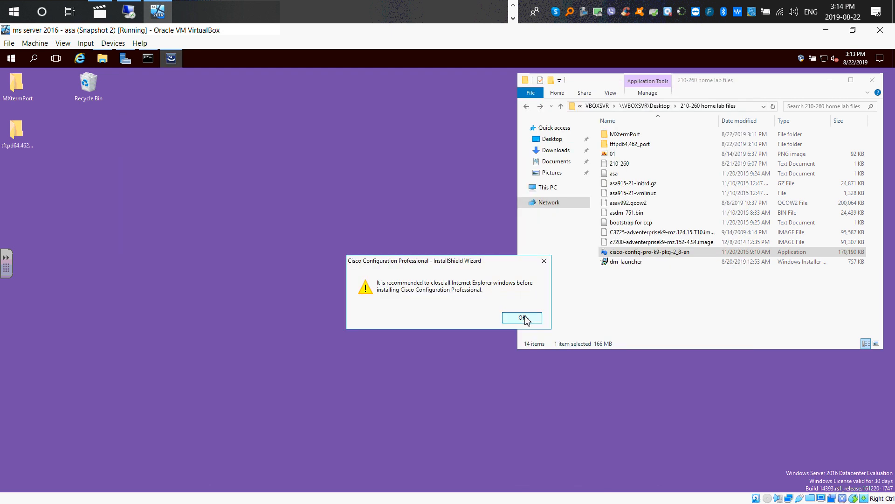
- Accept the license agreement and start the Cisco Configuration Professional installation, moving the Recycle Bin beside the MXtermPort folder meanwhile
left_click(500, 349)
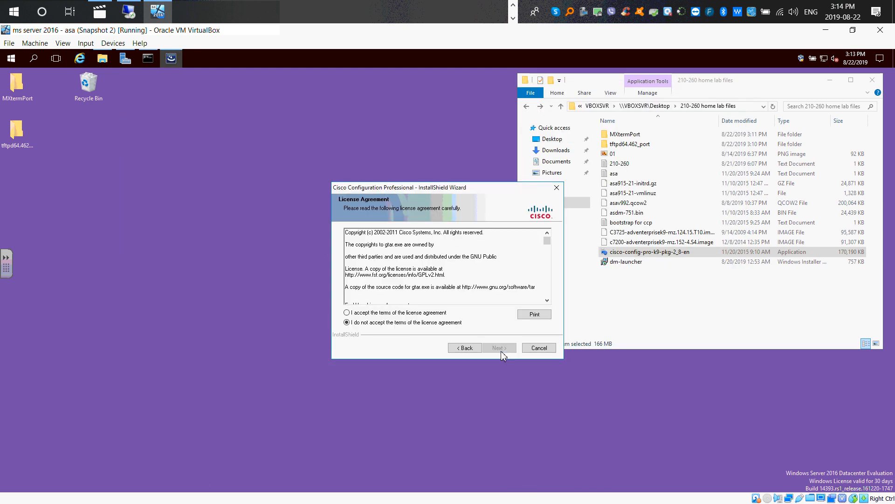
left_click(402, 313)
left_click(510, 349)
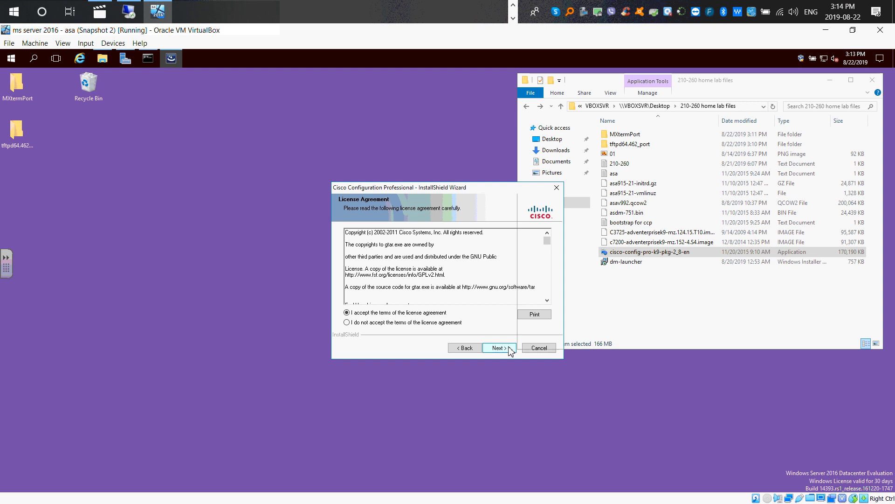
left_click(510, 350)
left_click(507, 350)
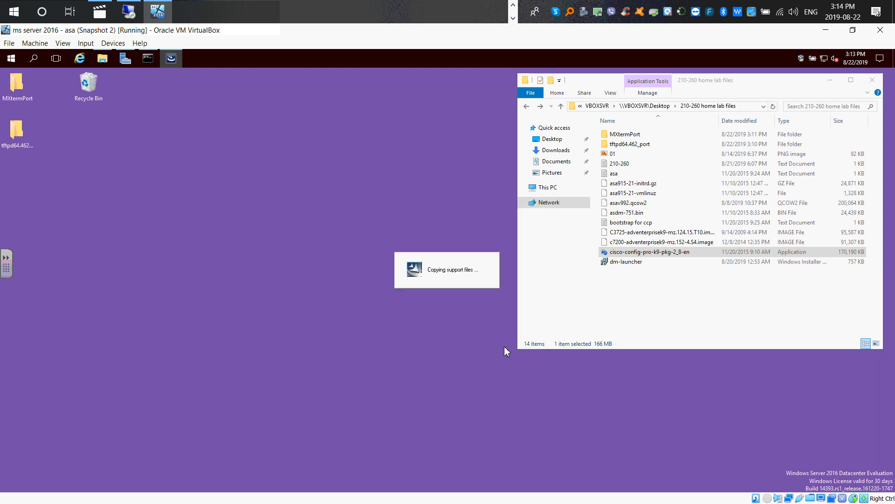
left_click_drag(88, 85, 53, 85)
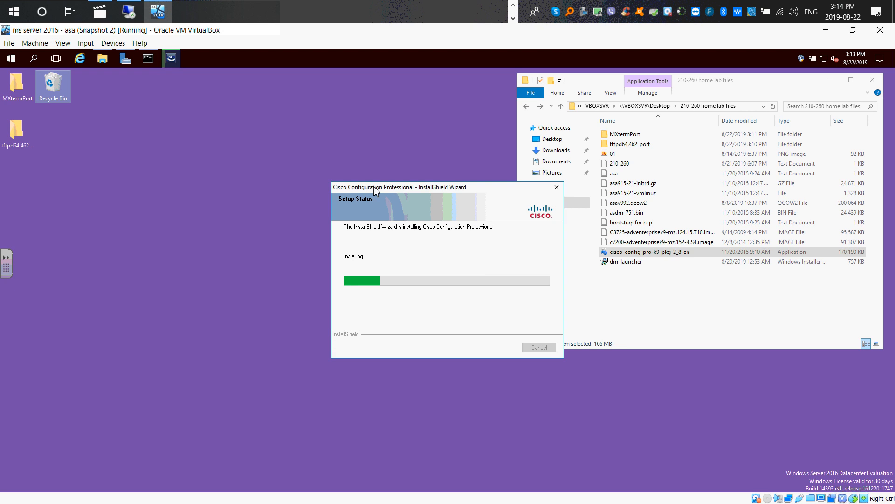
left_click_drag(392, 182, 292, 87)
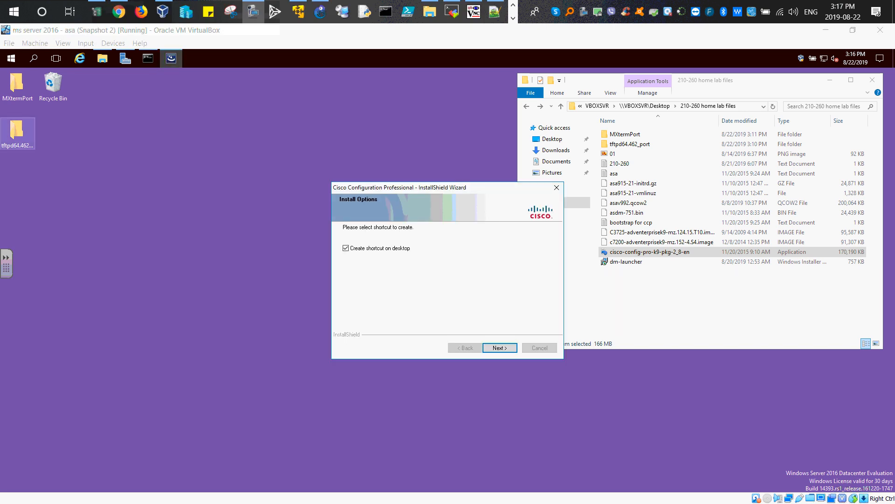
- Complete the Cisco Configuration Professional setup with a desktop shortcut and the option to run the program
left_click(499, 347)
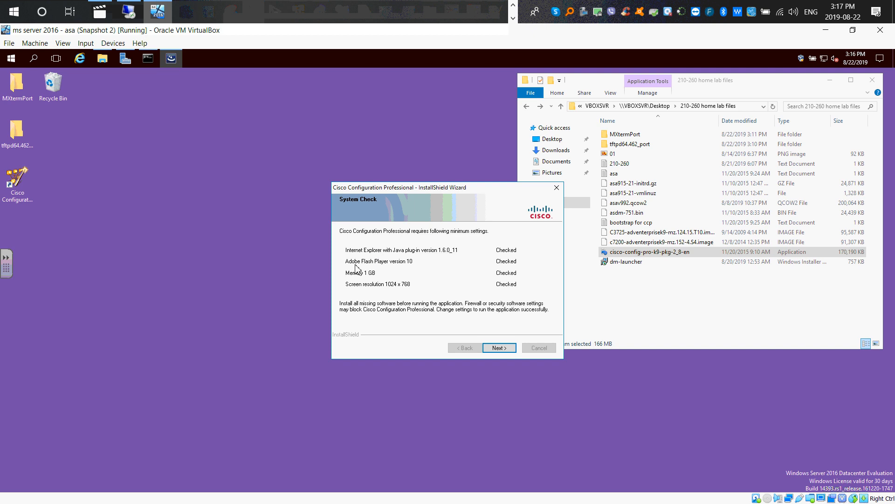
left_click_drag(432, 185, 381, 144)
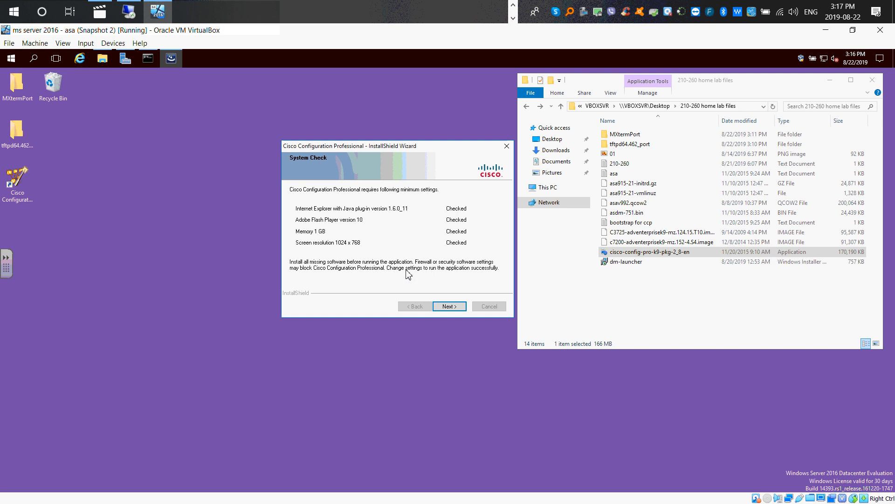
left_click(450, 306)
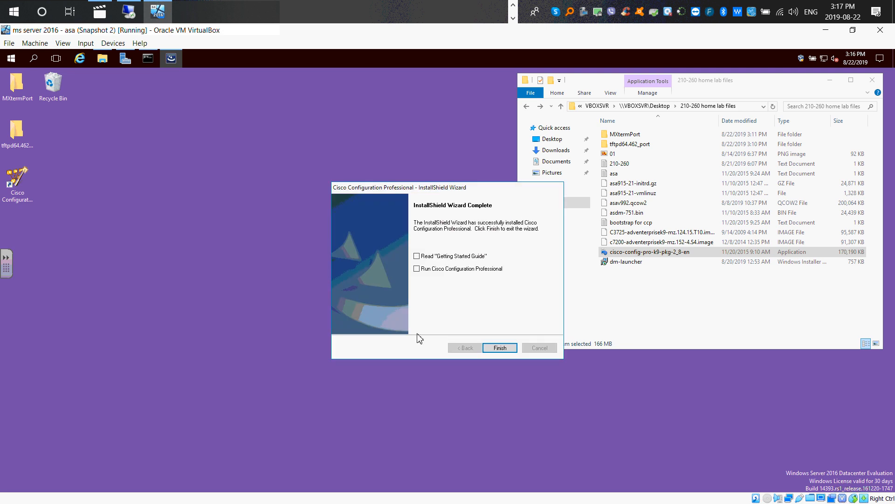
left_click(416, 271)
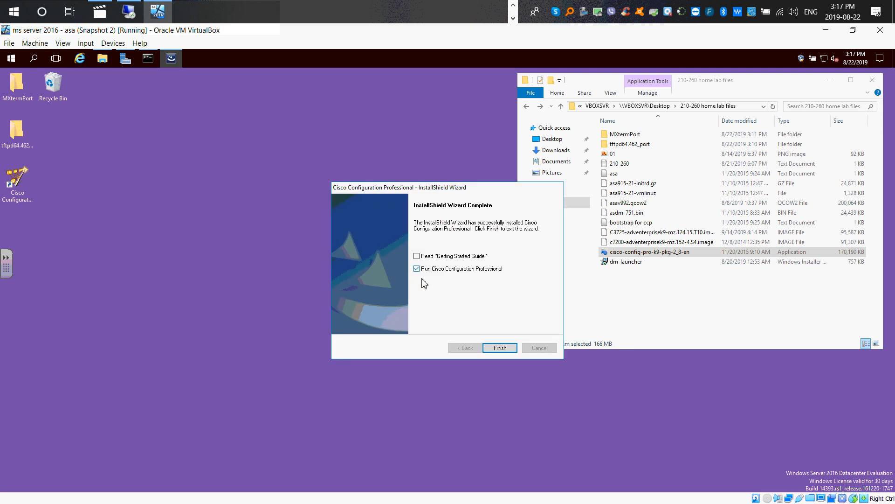
left_click(500, 348)
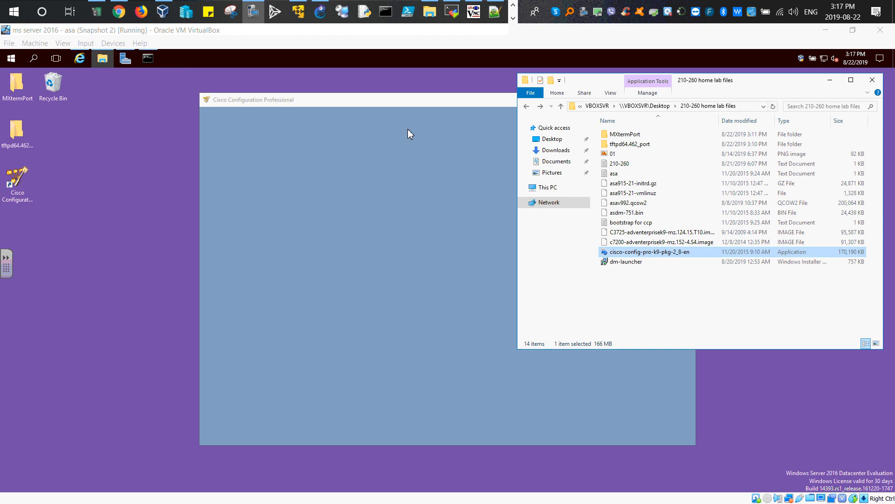
- Bring Cisco Configuration Professional forward, disable the Help Improve Cisco Products option and cancel the CCO authentication
left_click(431, 105)
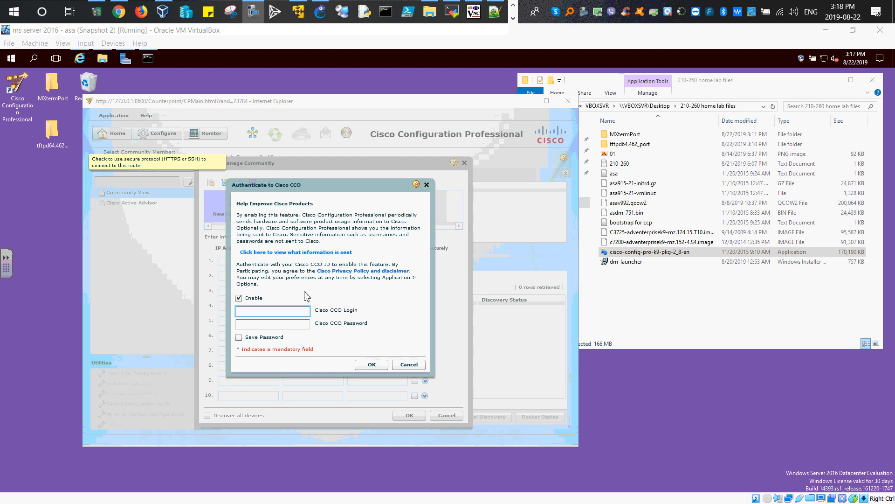
left_click(240, 299)
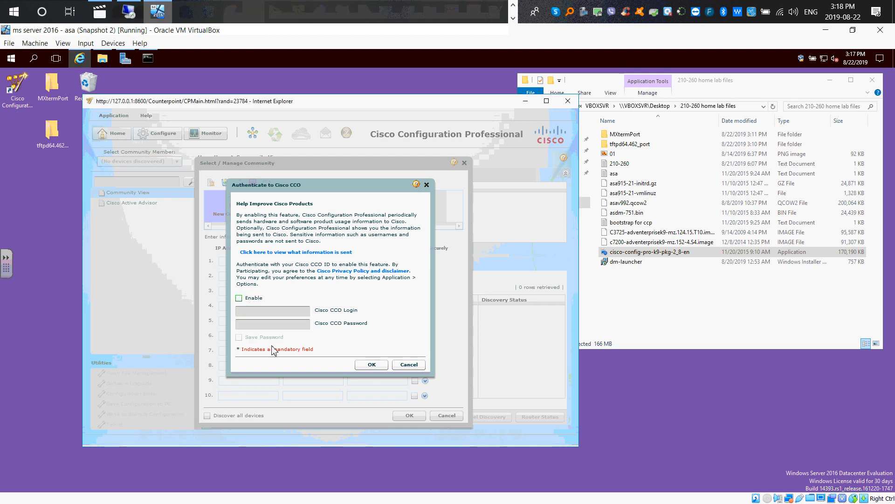
left_click(409, 365)
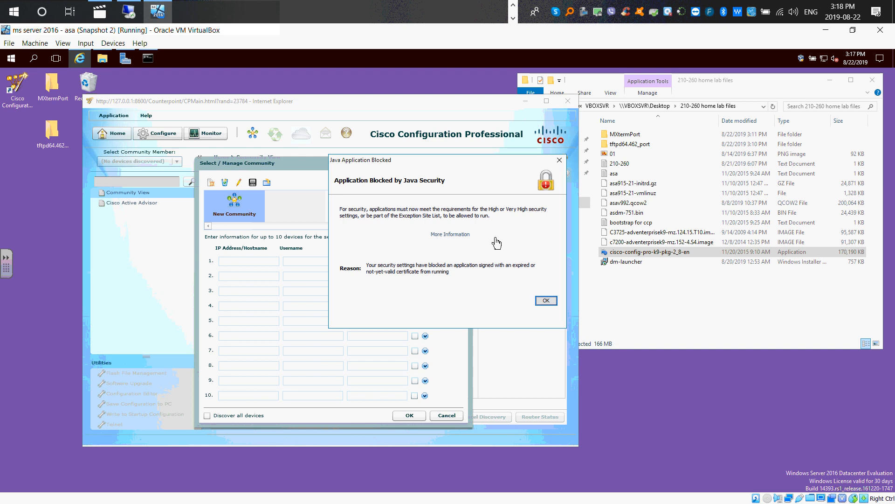
- Dismiss the Java security block, close the Select / Manage Community dialog and exit Cisco Configuration Professional
left_click(546, 300)
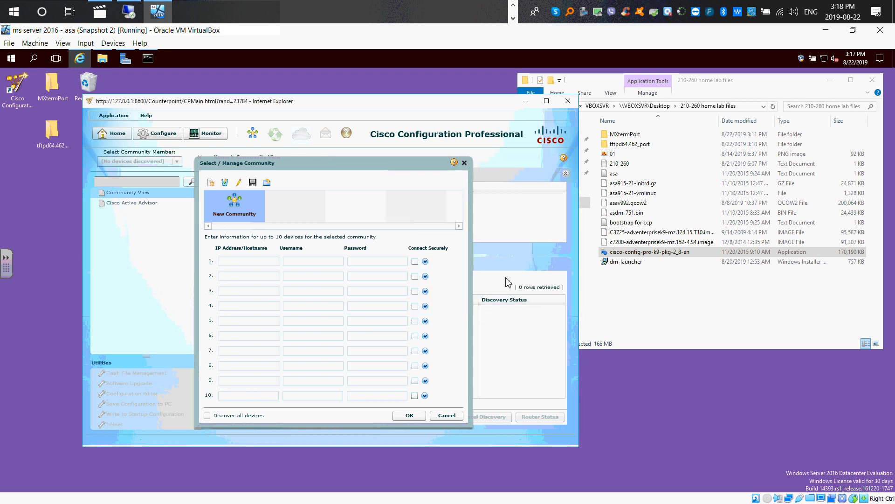
left_click(464, 164)
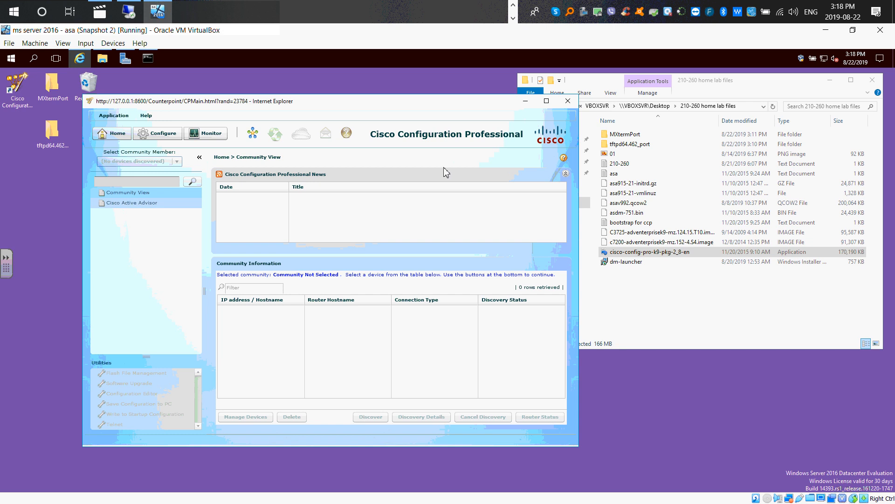
left_click(568, 104)
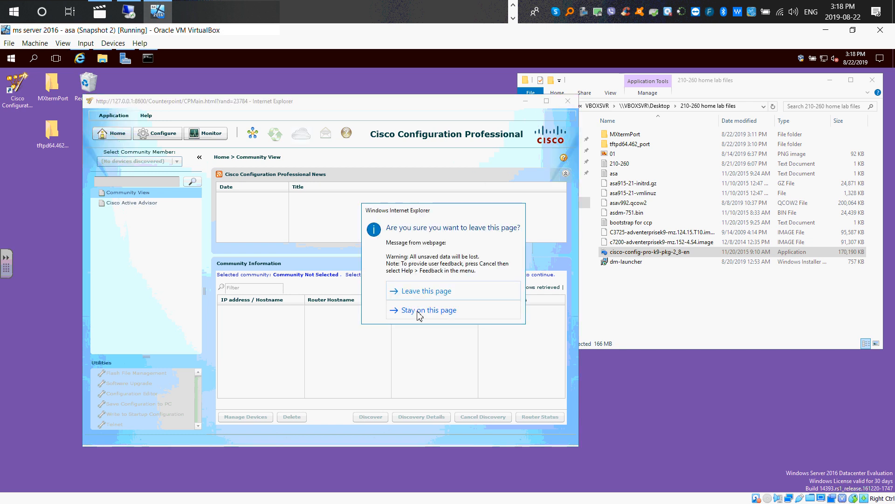
left_click(426, 294)
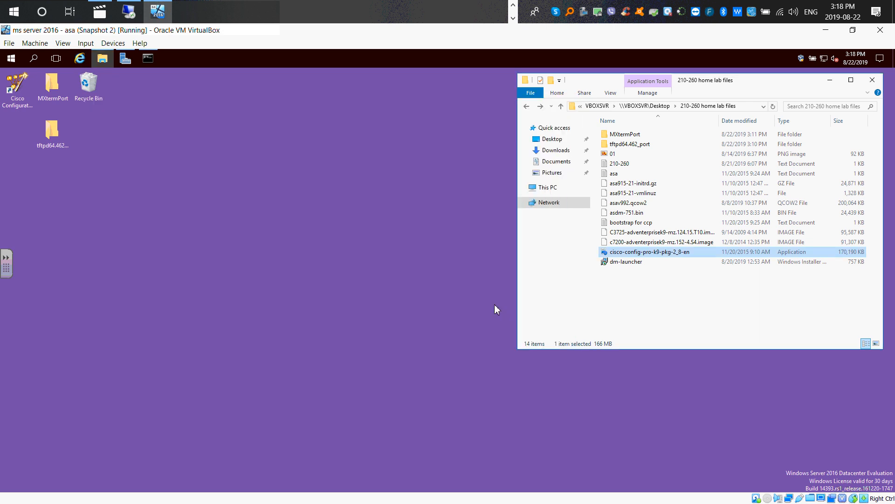
- Install Cisco ASDM-IDM Launcher from the dm-launcher file in the 210-260 home lab files folder
double_click(622, 262)
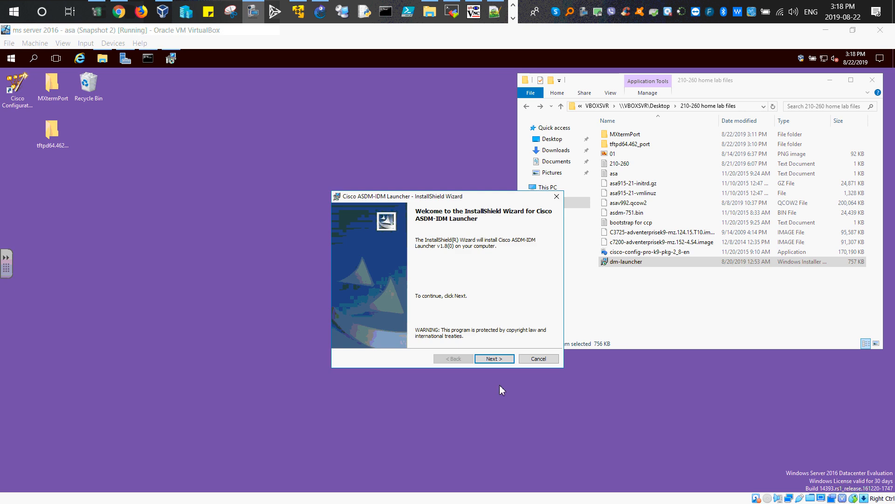
left_click(503, 361)
left_click(503, 361)
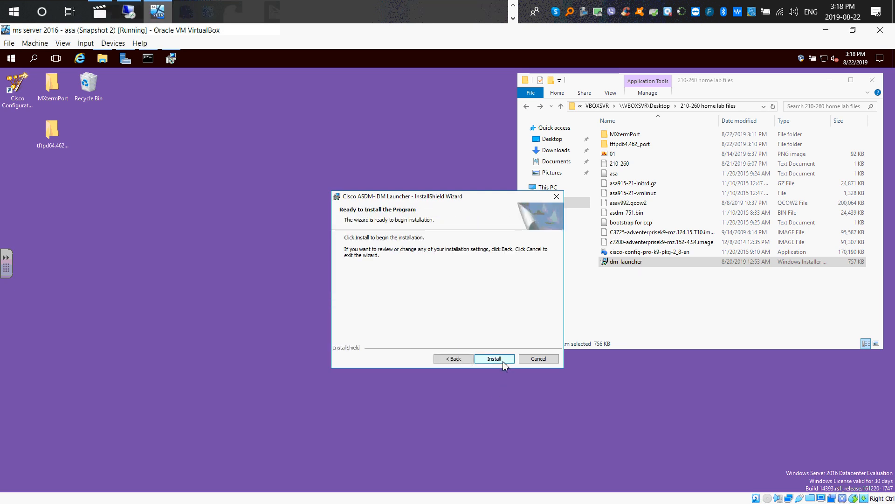
left_click(502, 361)
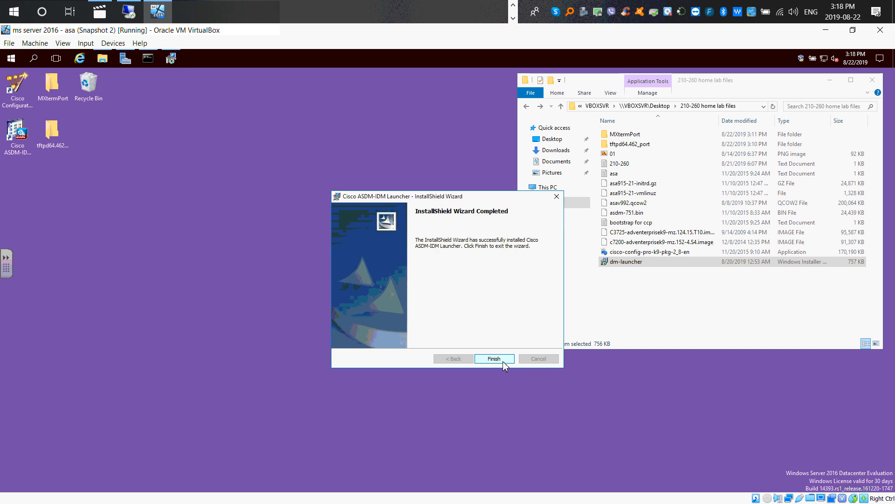
left_click(503, 360)
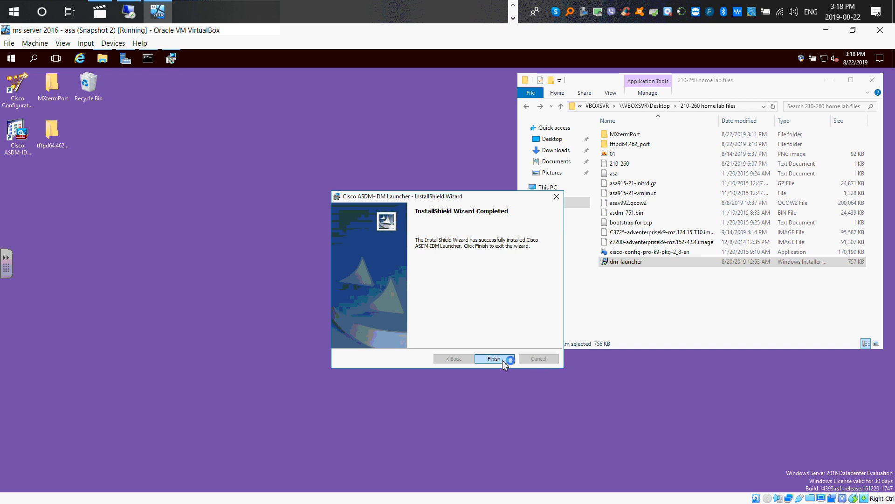
- Open the Cisco ASDM-IDM Launcher from the desktop, then close all launcher windows and the lab files folder
double_click(30, 151)
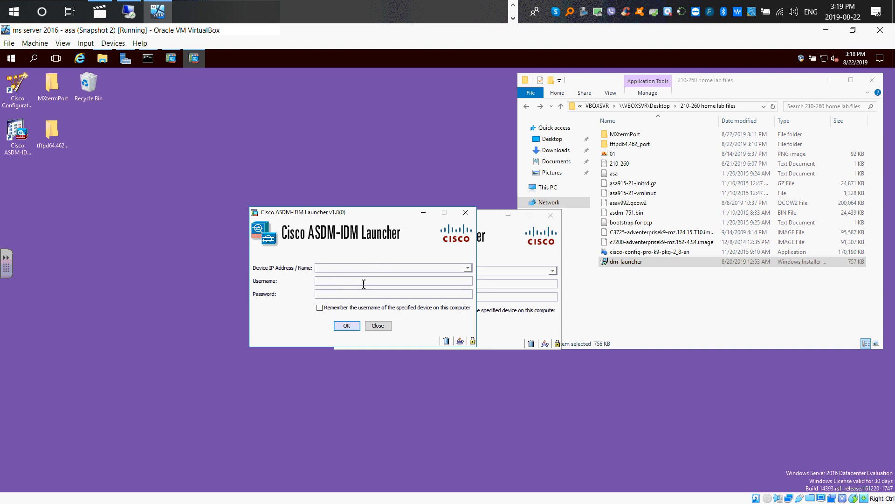
left_click(467, 215)
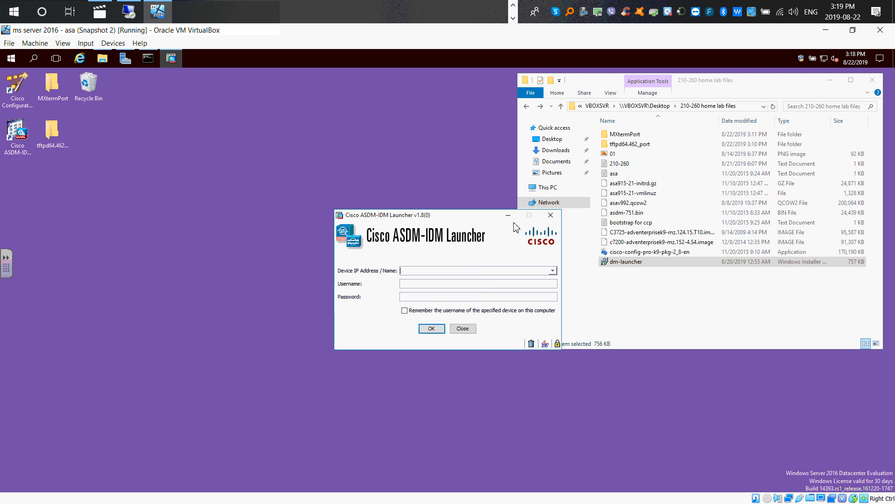
left_click(551, 215)
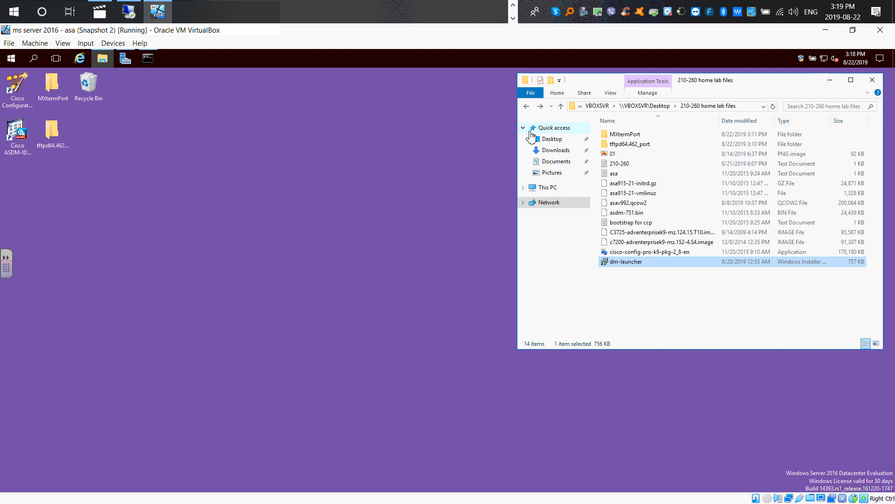
left_click(870, 83)
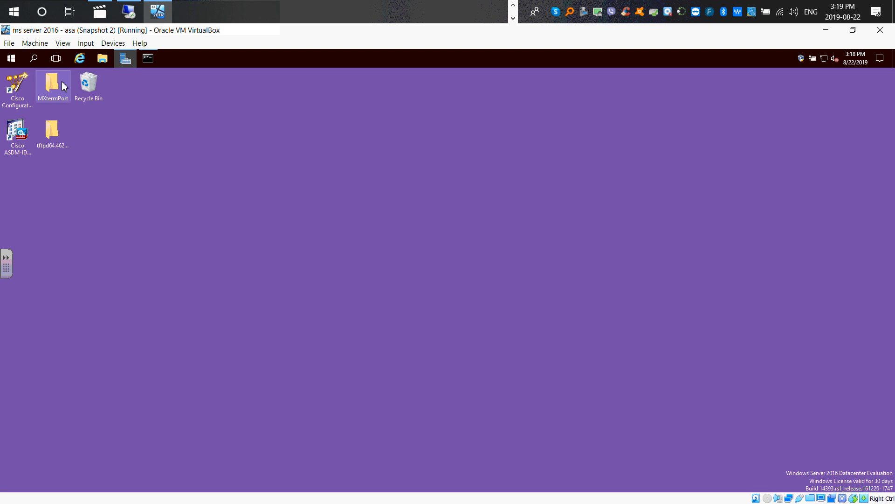
- Shut down the Windows Server virtual machine with the reason Other (Unplanned)
left_click(11, 58)
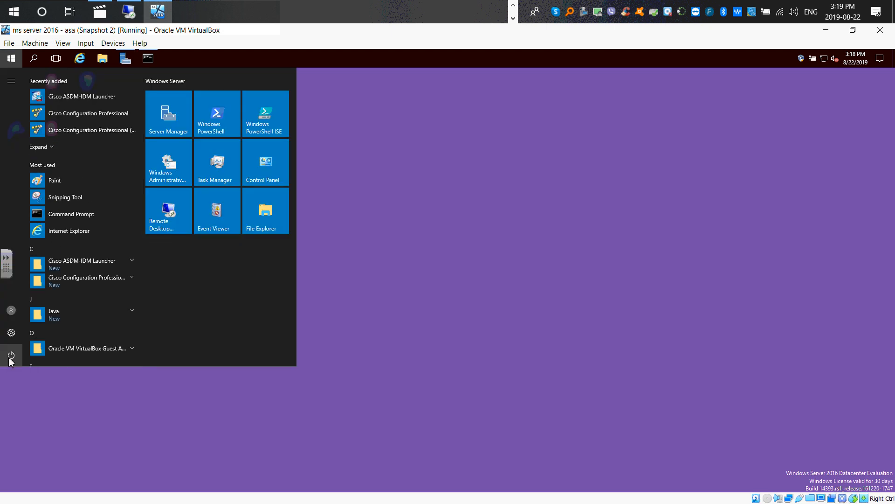
left_click(14, 357)
left_click(37, 320)
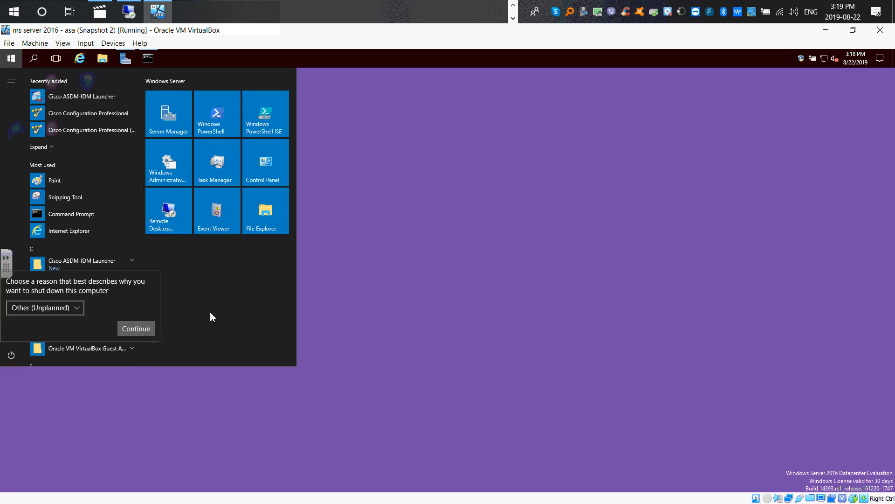
left_click(139, 332)
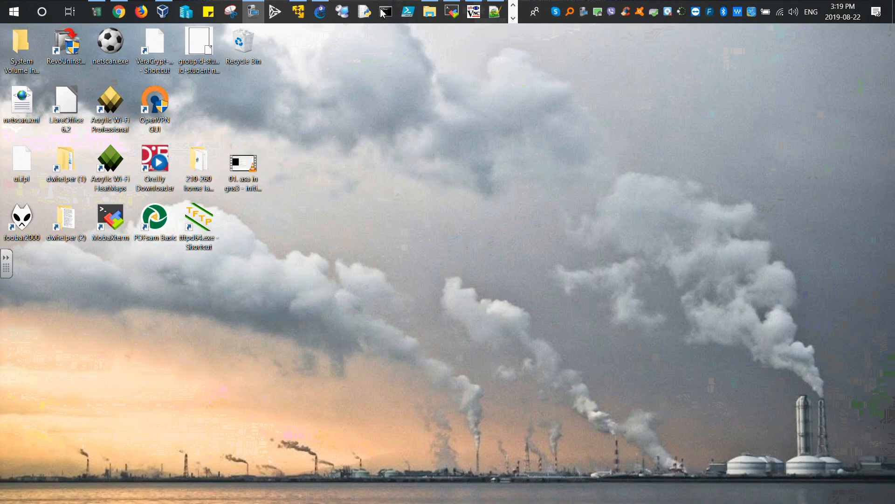
- Switch to GNS3 and add a VirtualBox VM template for ms server 2016 - asa, run on the local computer
left_click(320, 12)
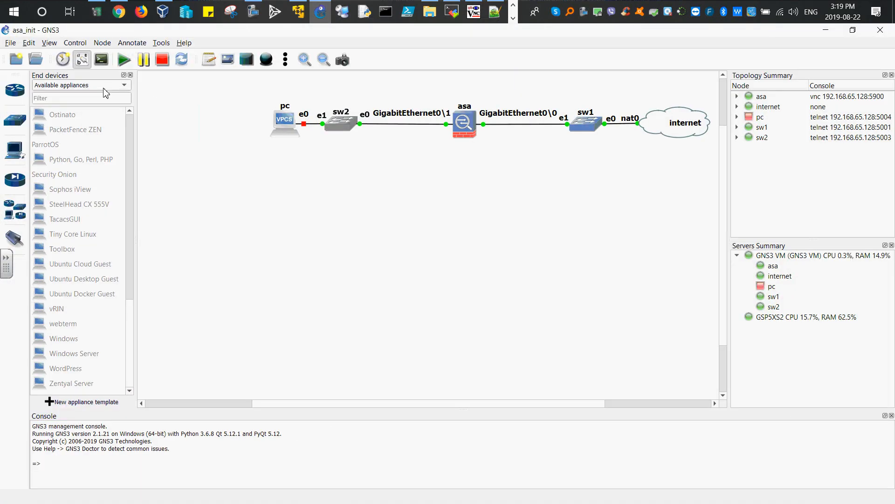
left_click(29, 43)
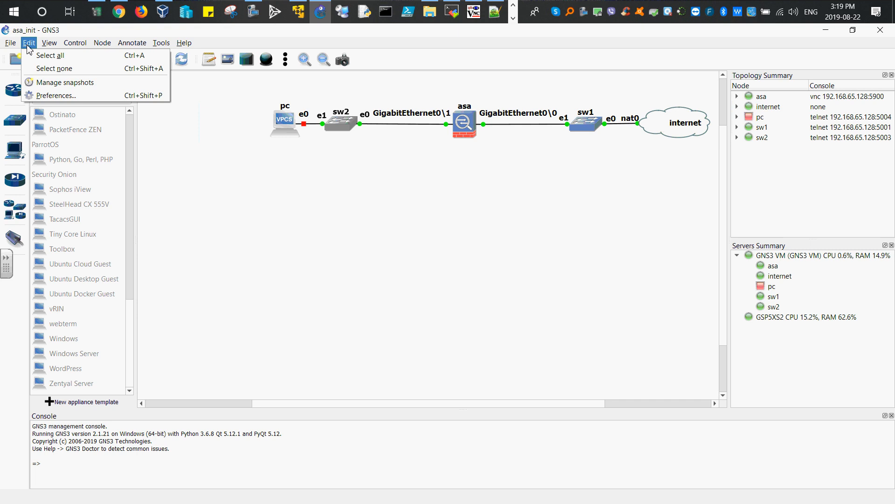
left_click(52, 96)
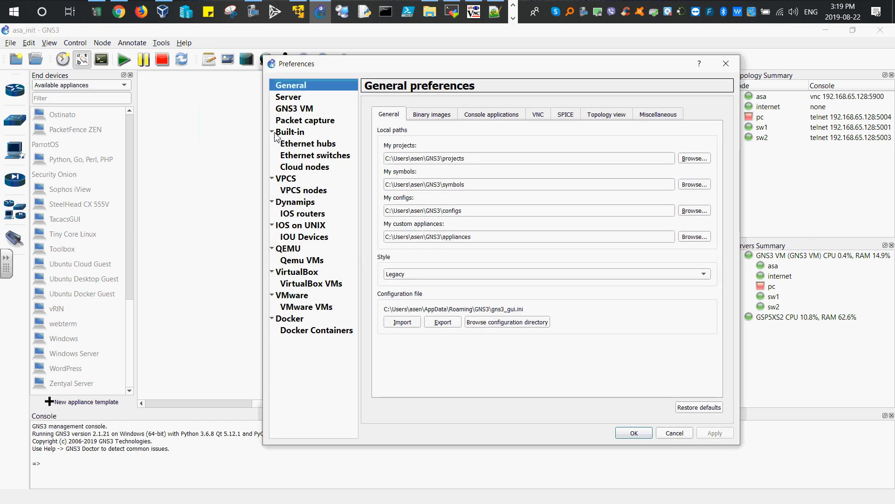
left_click(299, 284)
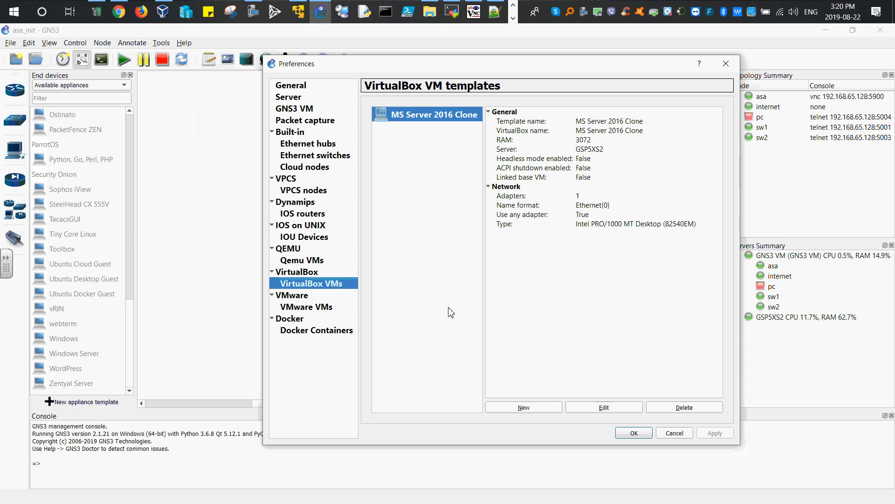
left_click(548, 413)
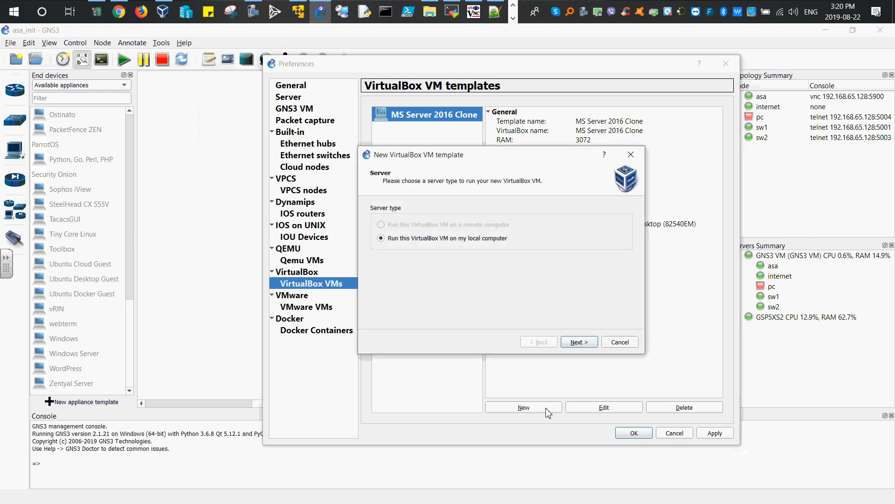
left_click(578, 342)
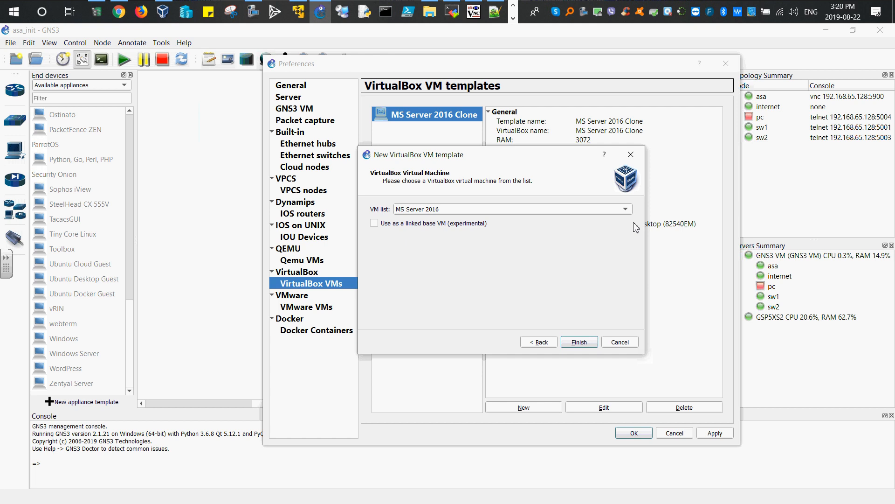
left_click(626, 210)
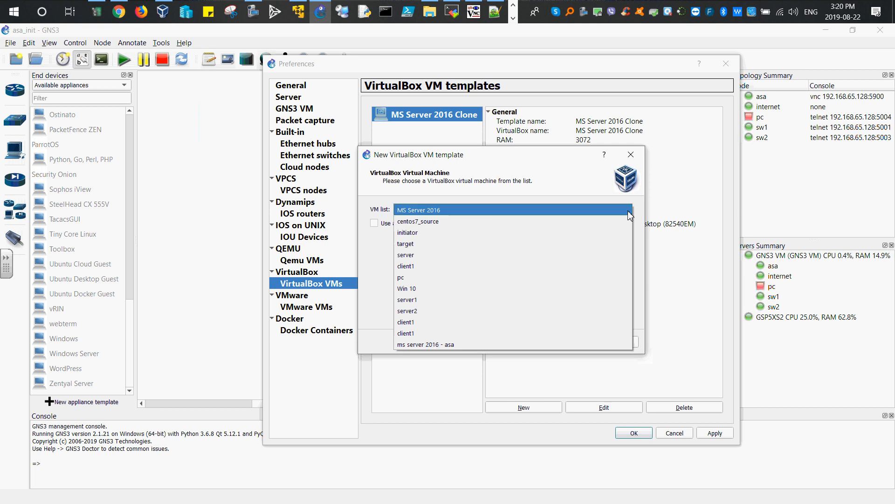
left_click(474, 345)
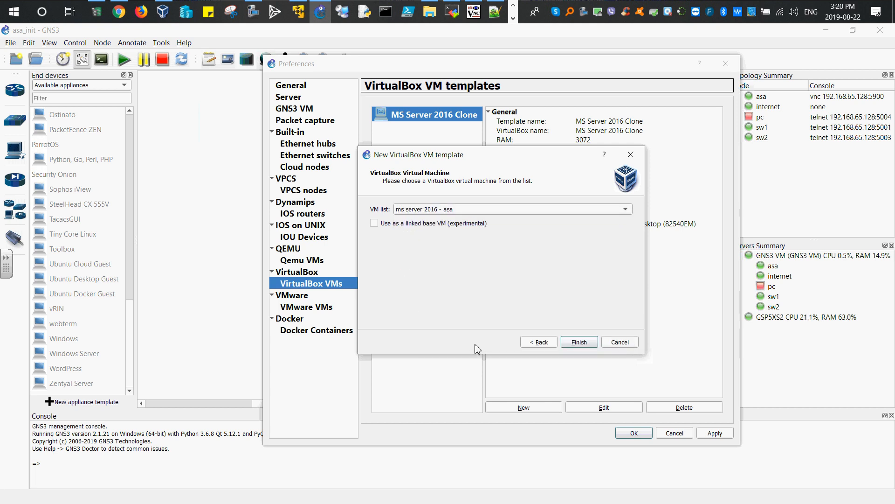
left_click(577, 342)
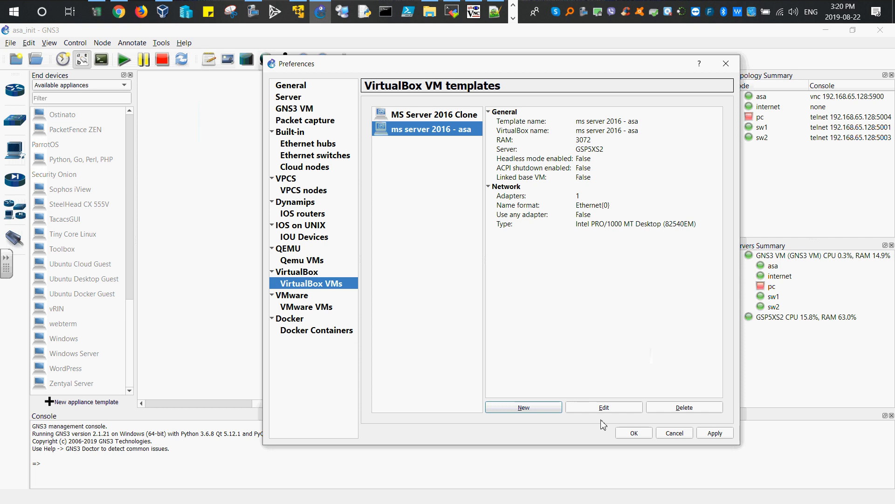
- Change the symbol of the ms server 2016 - asa template to server from the symbols library
left_click(634, 410)
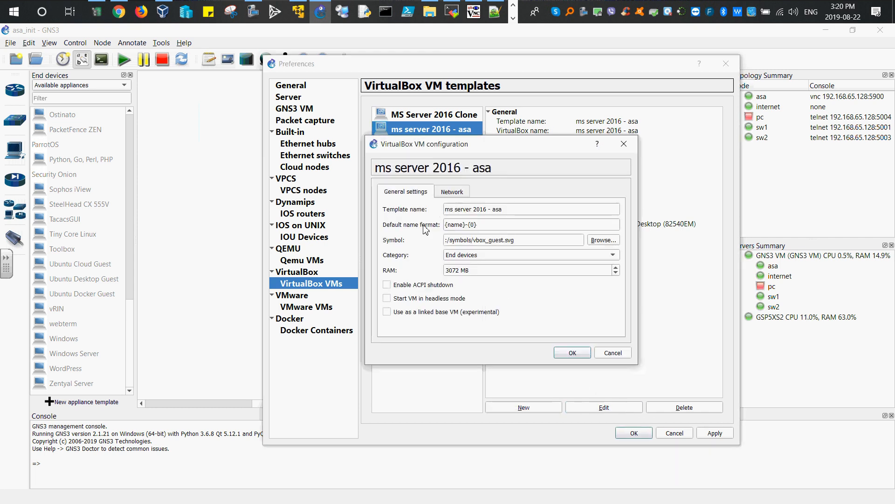
left_click(602, 240)
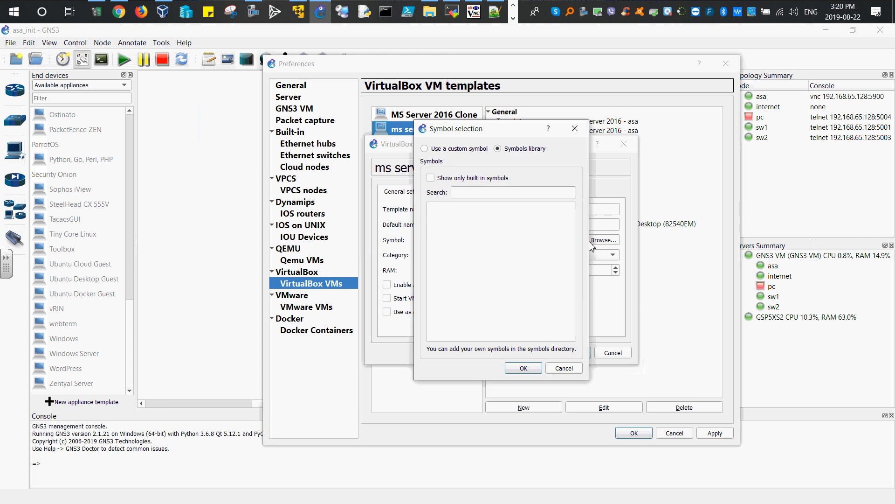
left_click(573, 337)
left_click(573, 338)
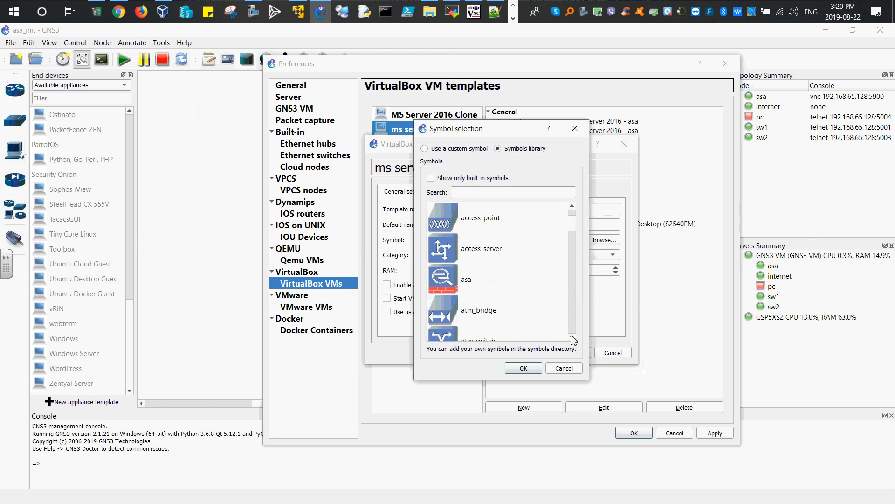
left_click(572, 337)
left_click(572, 338)
left_click(573, 337)
left_click(572, 337)
left_click(572, 337)
left_click(572, 337)
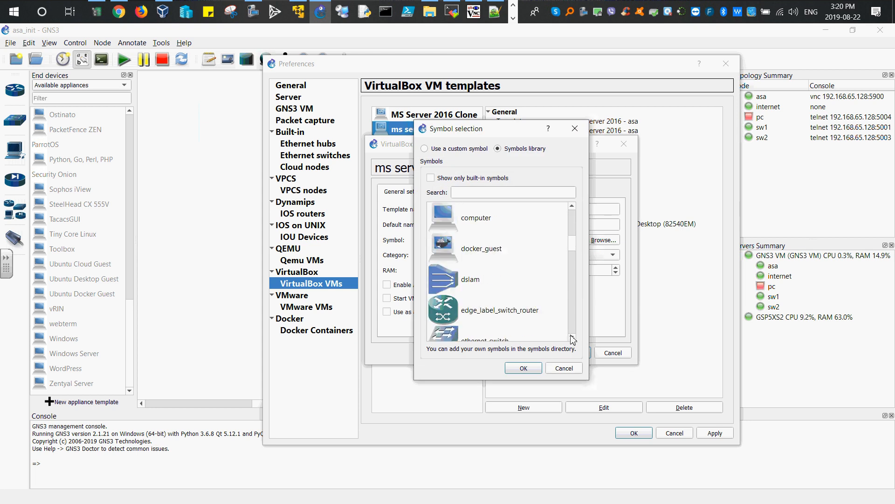
left_click(572, 337)
left_click(573, 337)
left_click(572, 337)
left_click(572, 338)
left_click(572, 337)
left_click(573, 337)
left_click(572, 337)
left_click(573, 337)
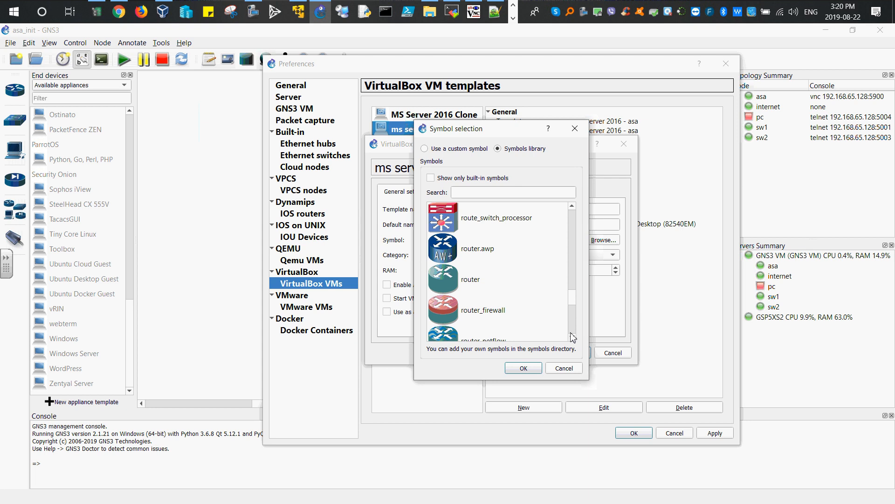
left_click(573, 337)
left_click(573, 337)
left_click(572, 337)
left_click(572, 337)
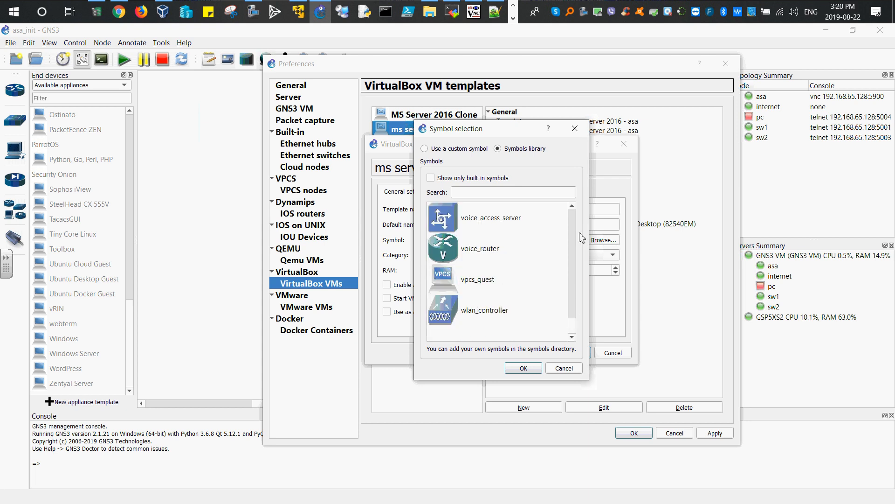
left_click(572, 206)
left_click(572, 206)
left_click(572, 205)
left_click(572, 205)
left_click(572, 206)
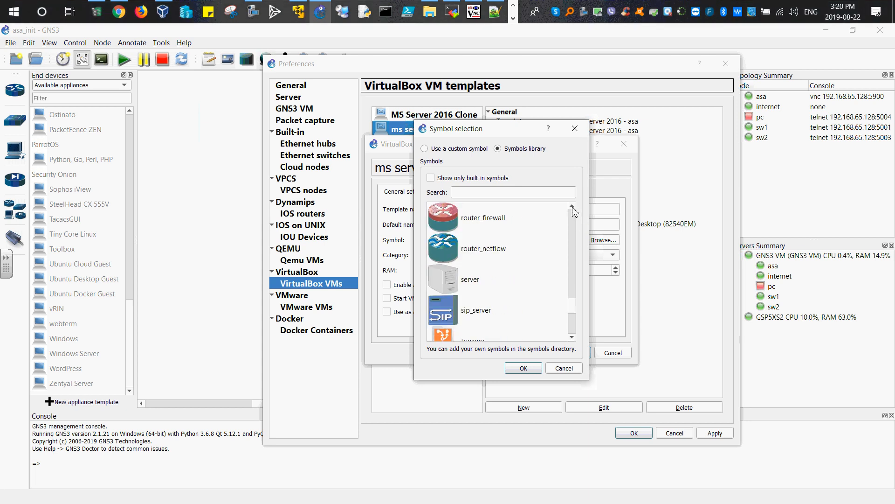
left_click(452, 281)
left_click(519, 368)
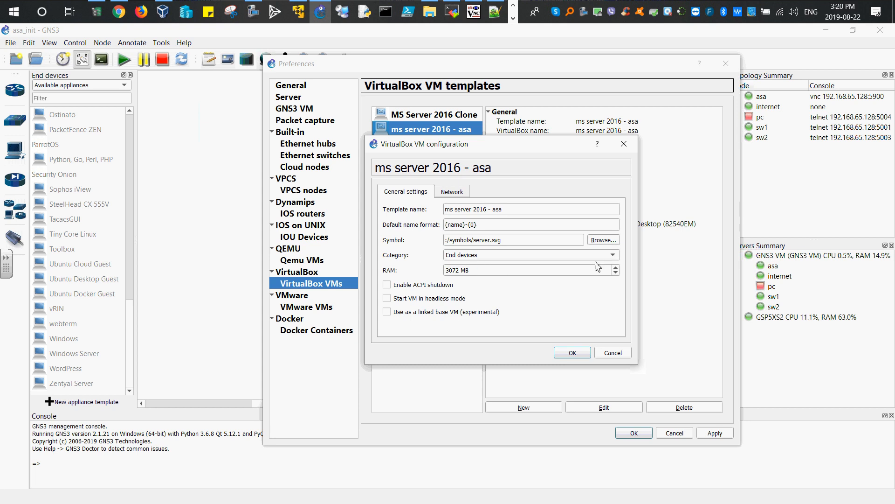
- Allow GNS3 to use any configured VirtualBox adapter for the ms server 2016 - asa template and save the template and preferences
left_click(613, 257)
left_click(613, 257)
left_click(613, 257)
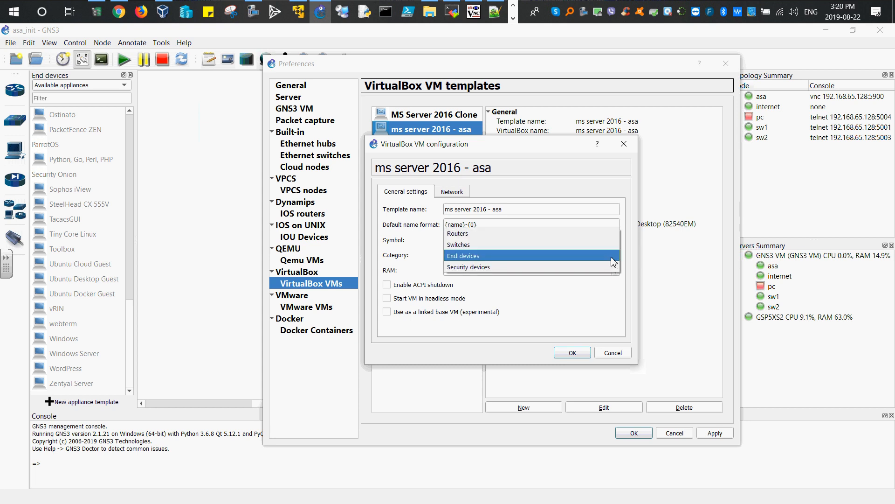
left_click(613, 257)
left_click(452, 192)
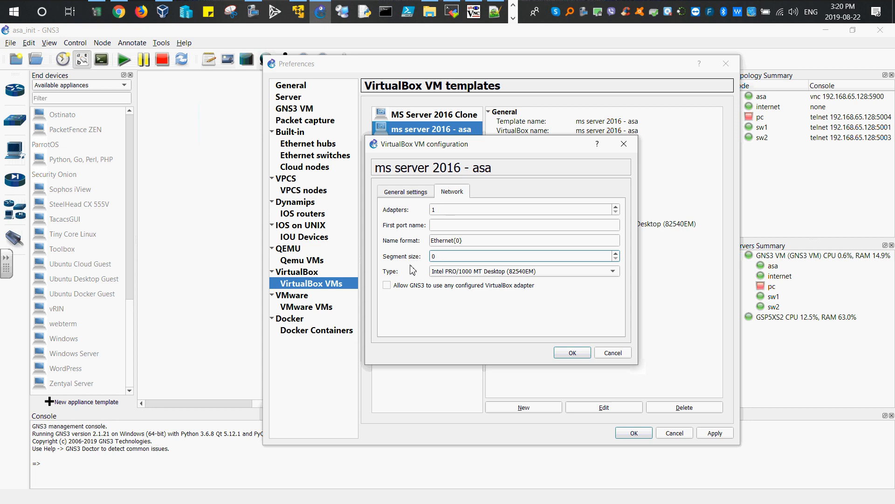
left_click(387, 285)
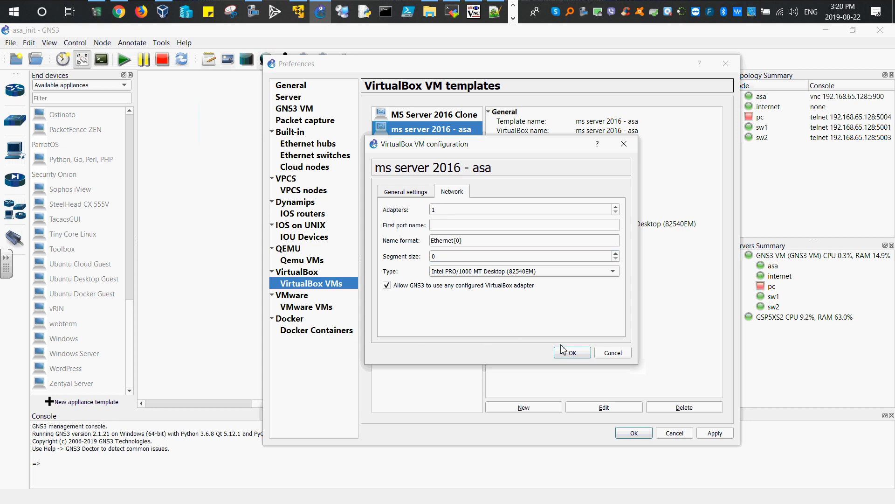
left_click(575, 353)
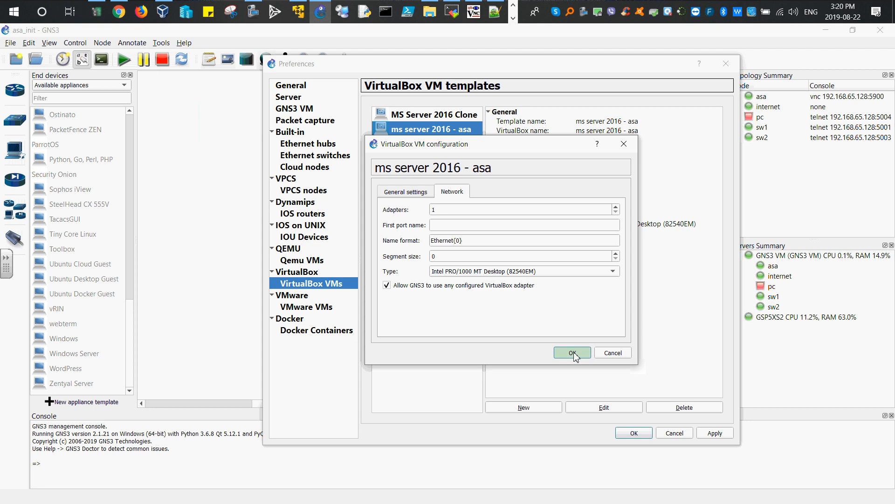
left_click(635, 433)
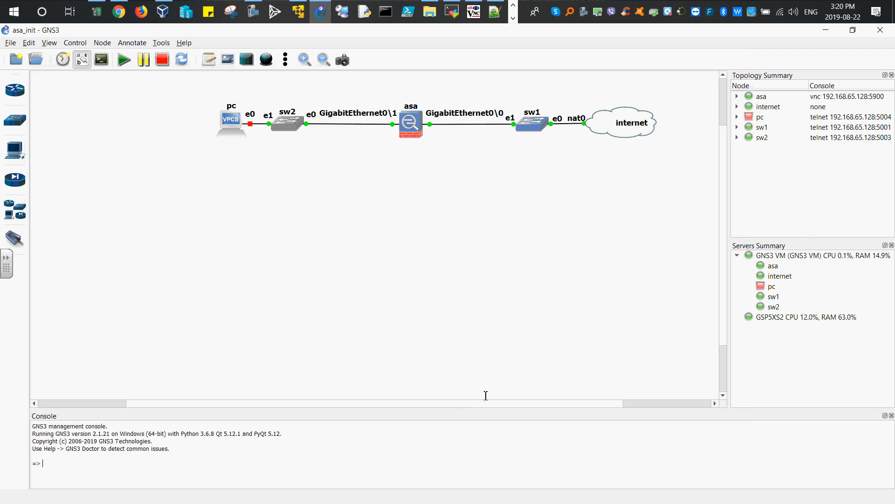
- Place the ms server 2016 - asa template from the installed appliances below sw2 and check its virtual machine in VirtualBox Manager
left_click(18, 212)
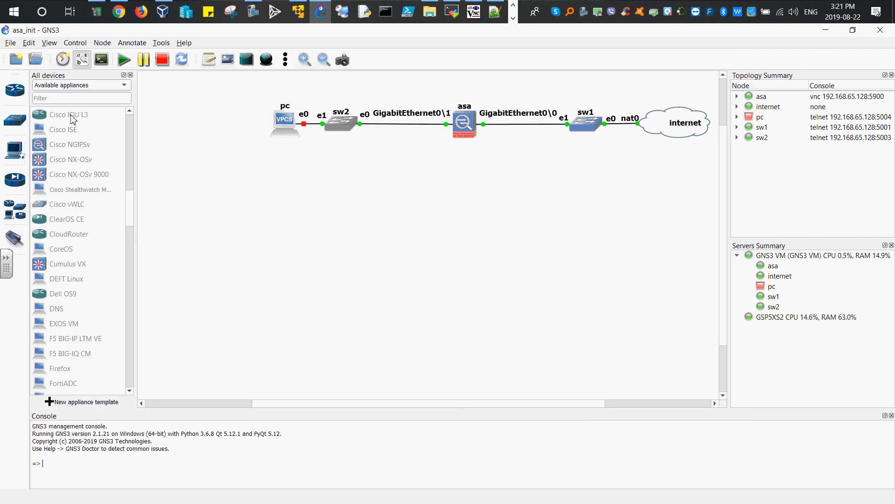
left_click(107, 86)
left_click(89, 75)
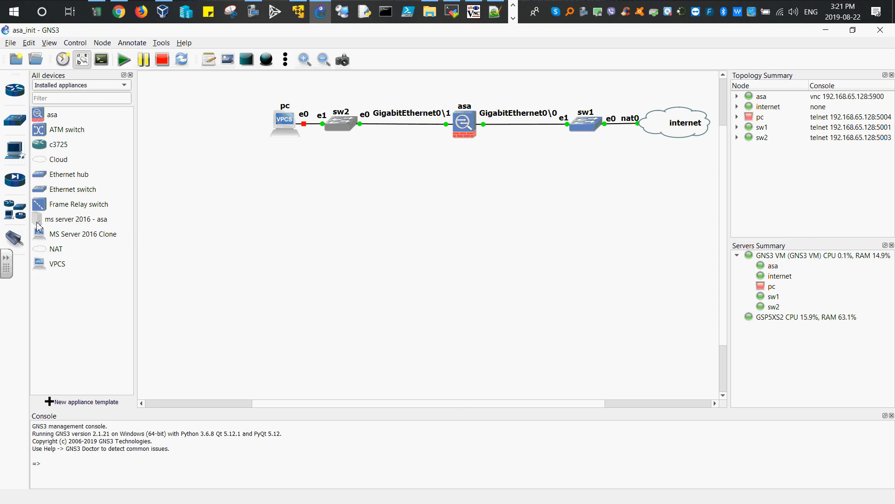
left_click(39, 222)
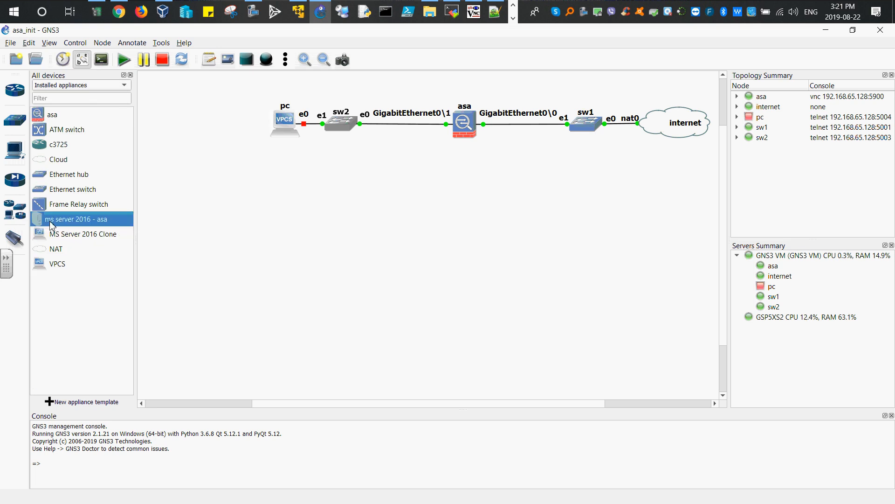
mouse_move(353, 220)
left_mouse_down()
mouse_move(362, 243)
mouse_move(347, 161)
mouse_move(348, 220)
mouse_move(348, 208)
left_mouse_up()
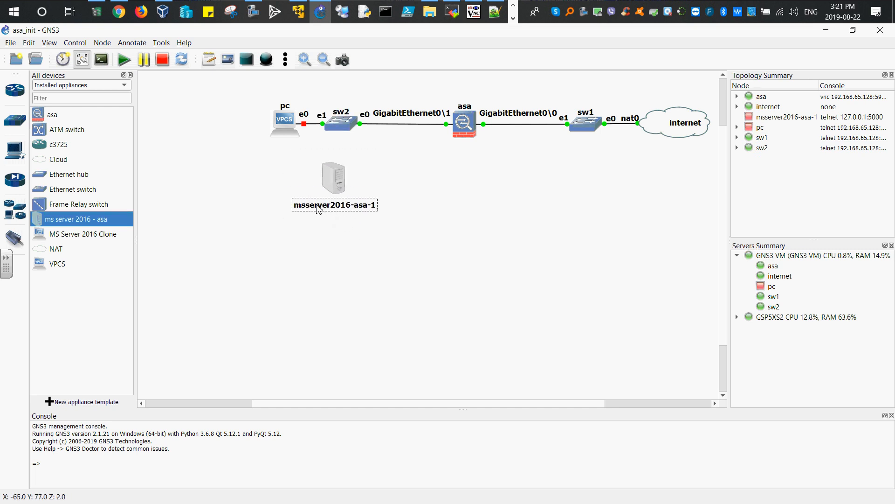
left_click(275, 236)
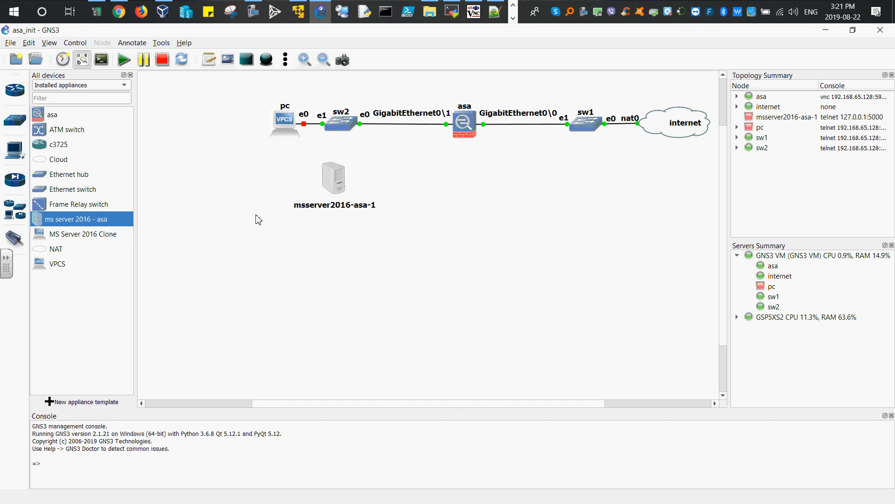
left_click_drag(338, 186, 339, 193)
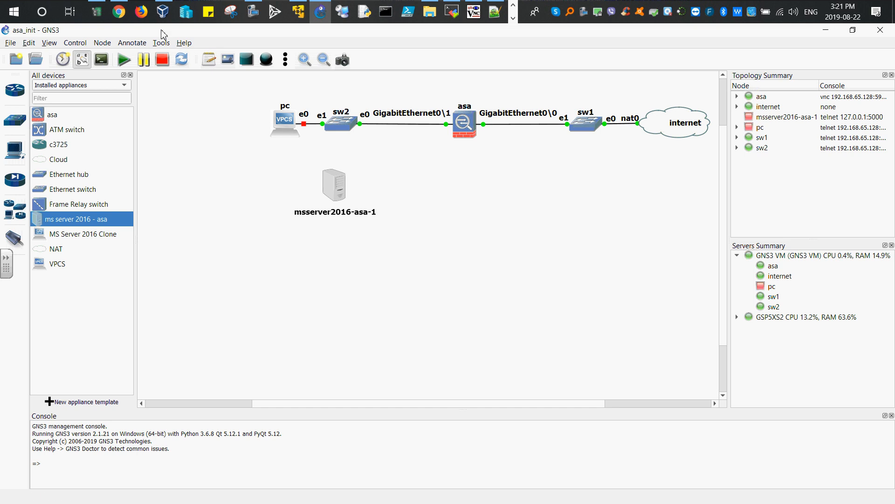
left_click(163, 12)
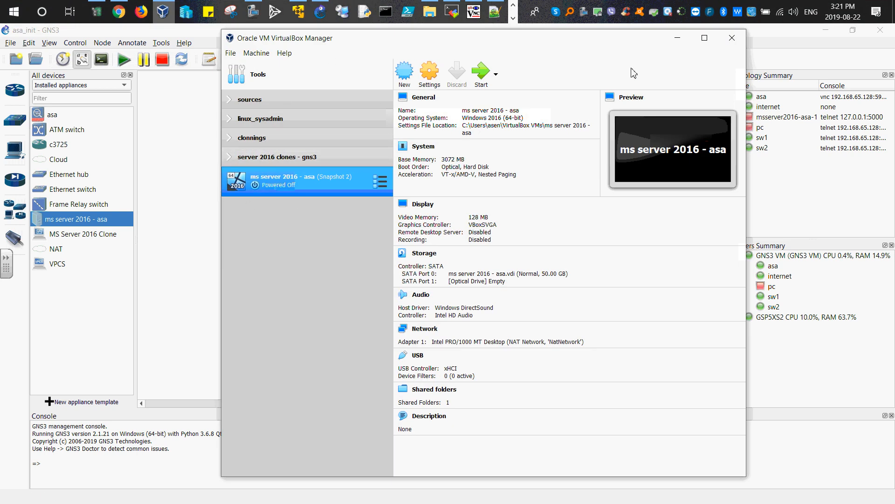
left_click(678, 37)
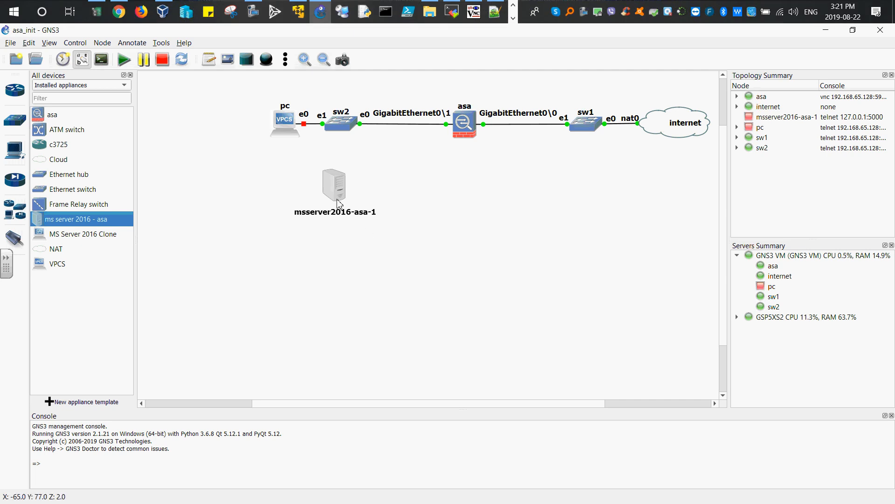
- Link sw2 port e2 to the new server's e0, align the server under sw2, and move the port labels beside the link
left_click(14, 239)
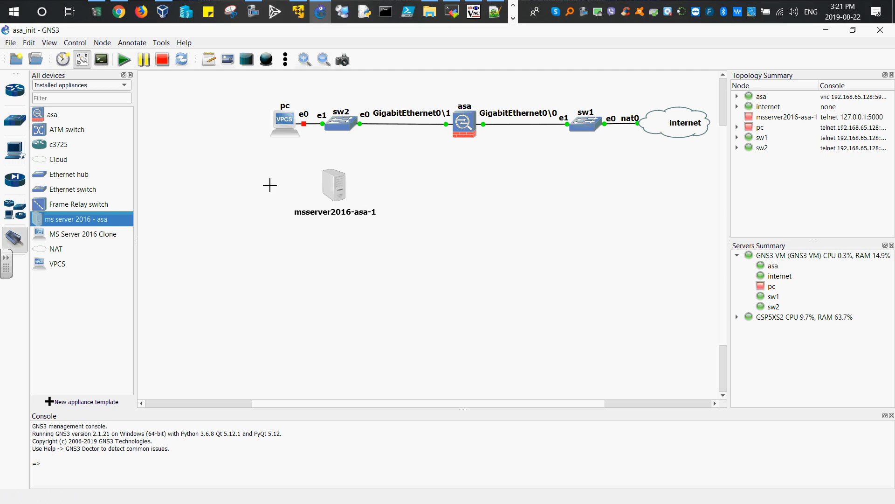
left_click(339, 130)
left_click(361, 159)
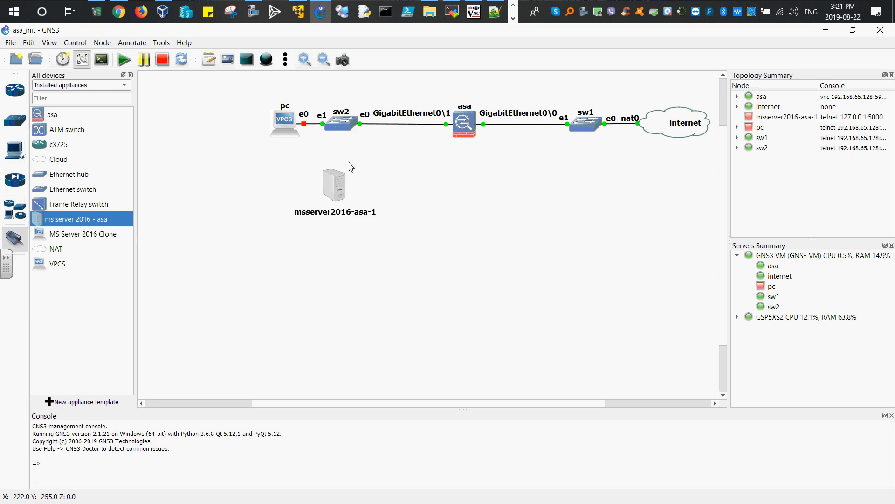
left_click(340, 185)
left_click(355, 188)
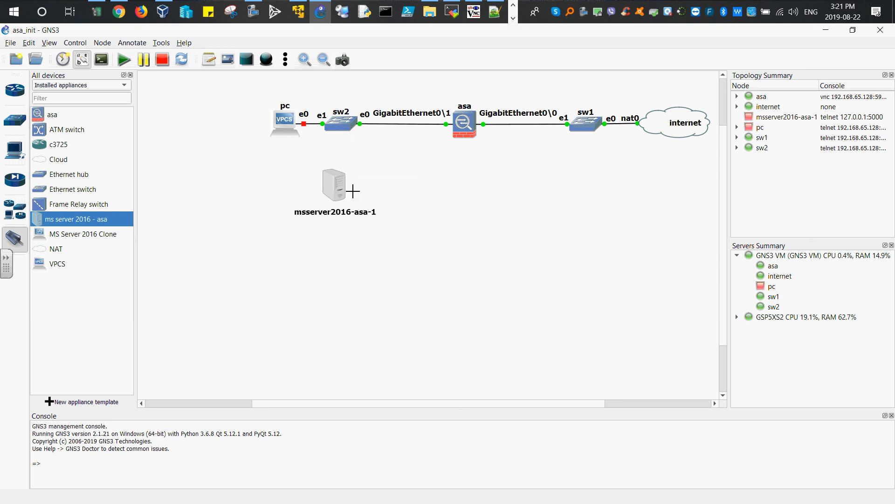
right_click(407, 243)
left_click_drag(334, 189, 339, 192)
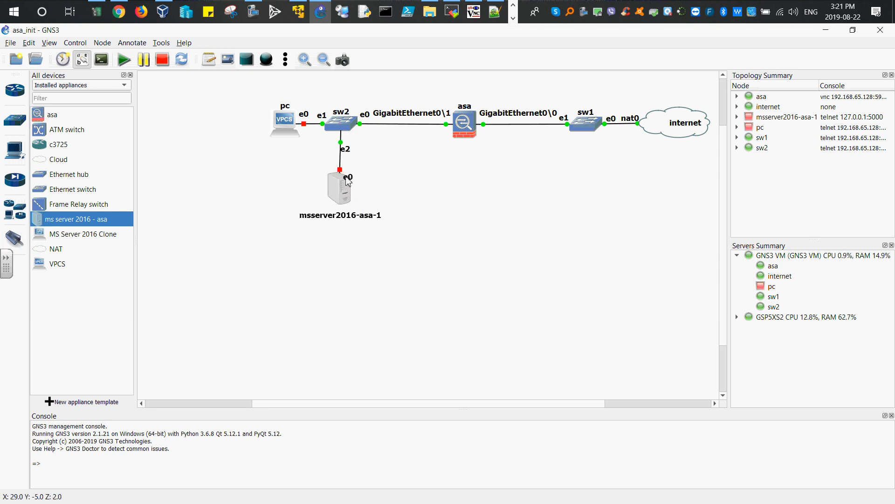
left_click(347, 150)
mouse_move(348, 150)
left_mouse_down()
mouse_move(353, 141)
mouse_move(351, 167)
left_mouse_up()
- Start the msserver2016-asa-1 node, check its status in VirtualBox Manager, and switch to its virtual machine window
right_click(342, 191)
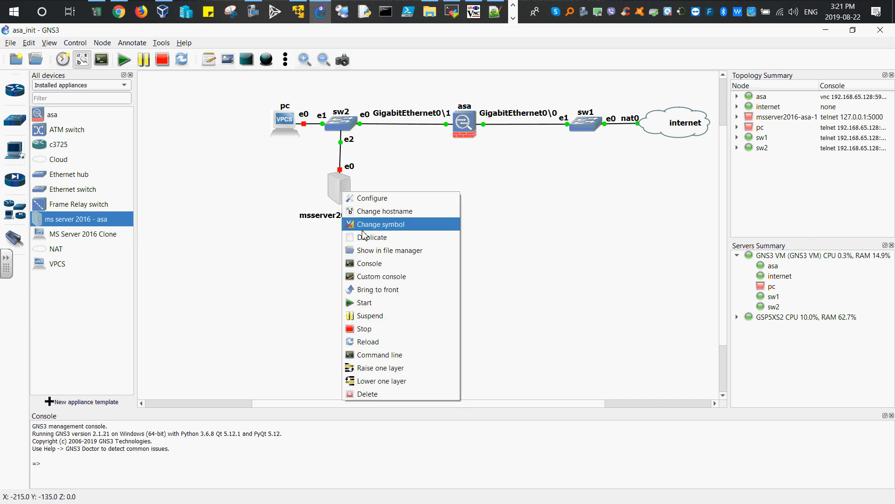
left_click(368, 304)
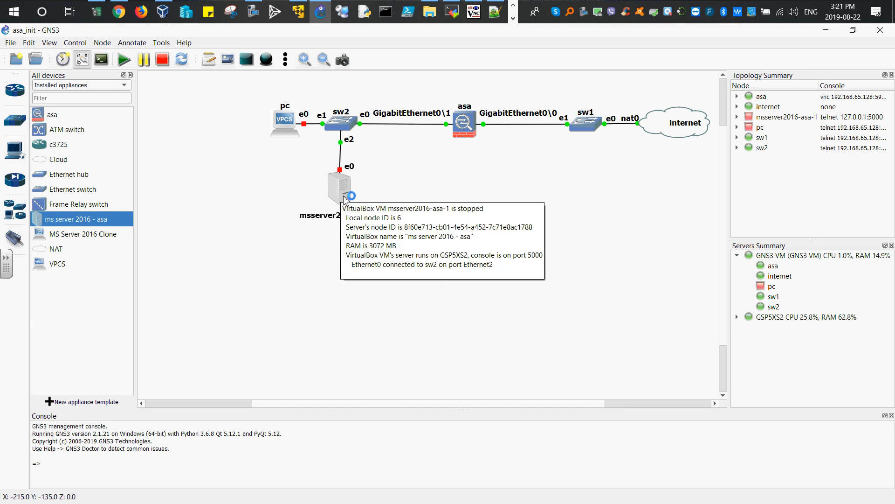
right_click(344, 195)
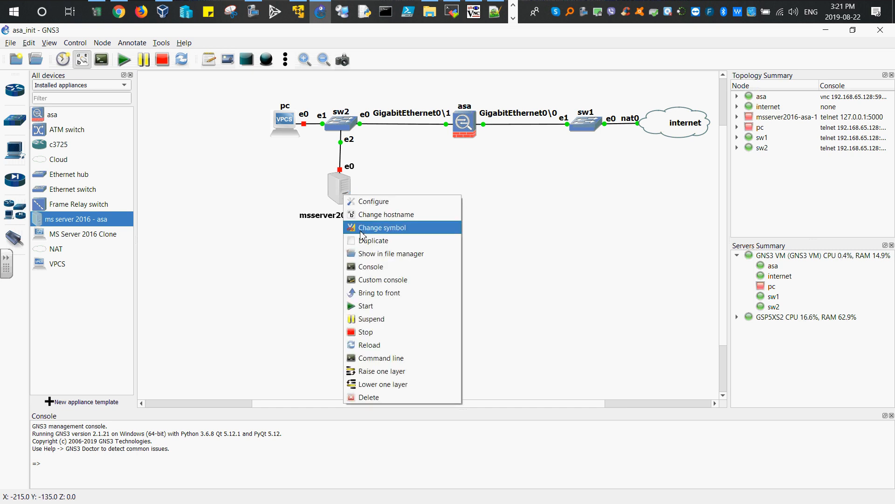
left_click(219, 190)
left_click(163, 12)
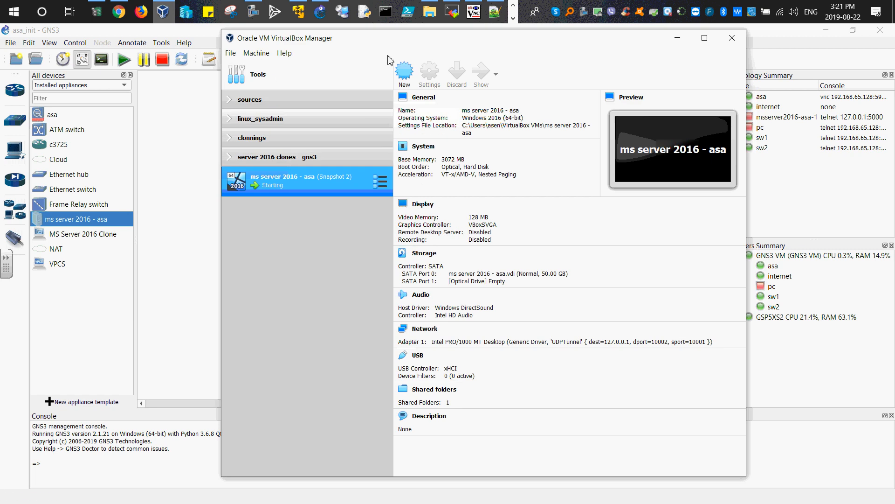
left_click(694, 35)
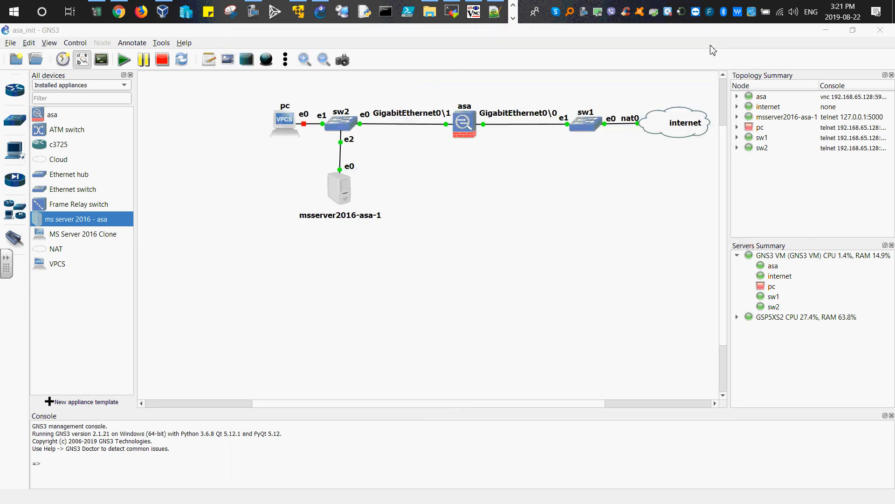
left_click(513, 18)
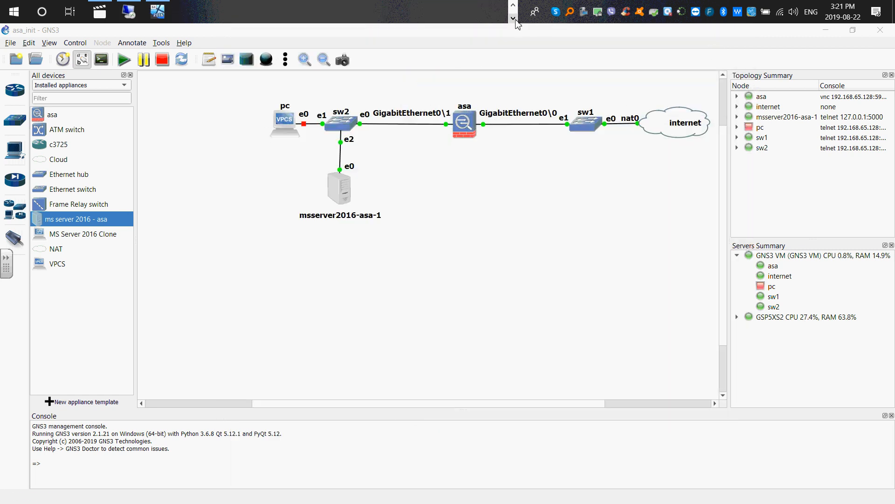
left_click(160, 13)
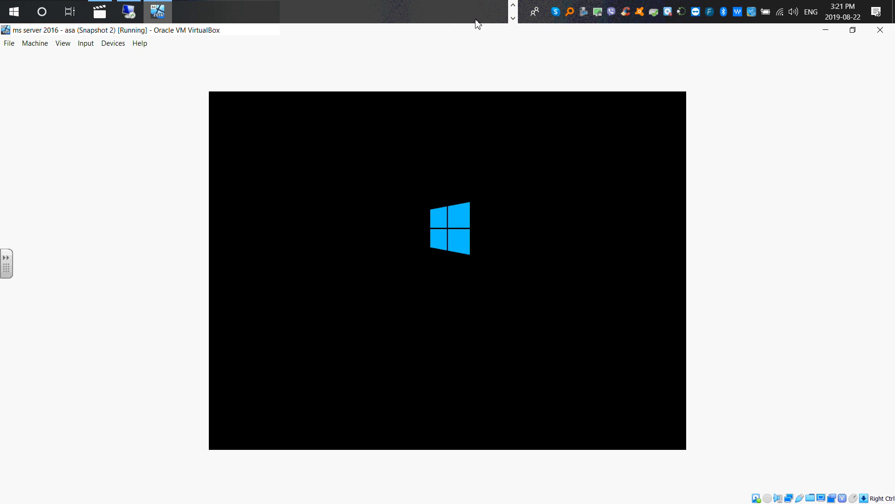
- Review the network adapter settings of the ms server 2016 - asa virtual machine and close them without changes
left_click(514, 7)
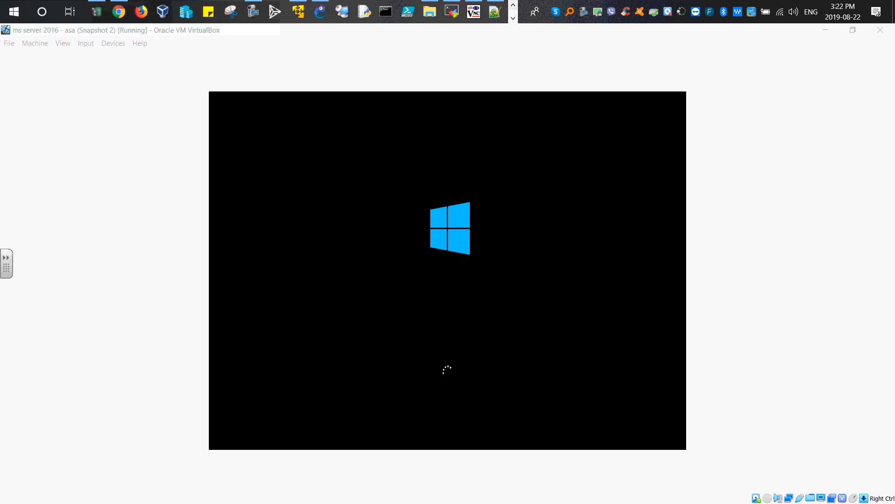
left_click(38, 44)
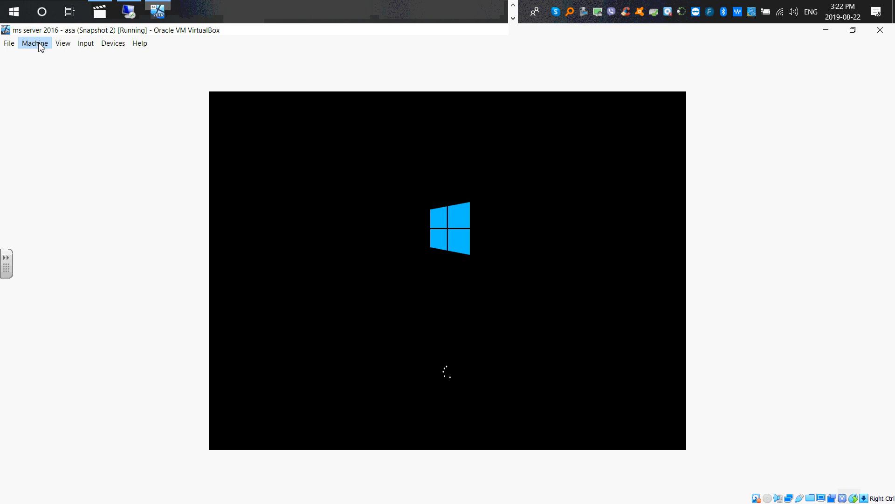
left_click(39, 44)
left_click(42, 56)
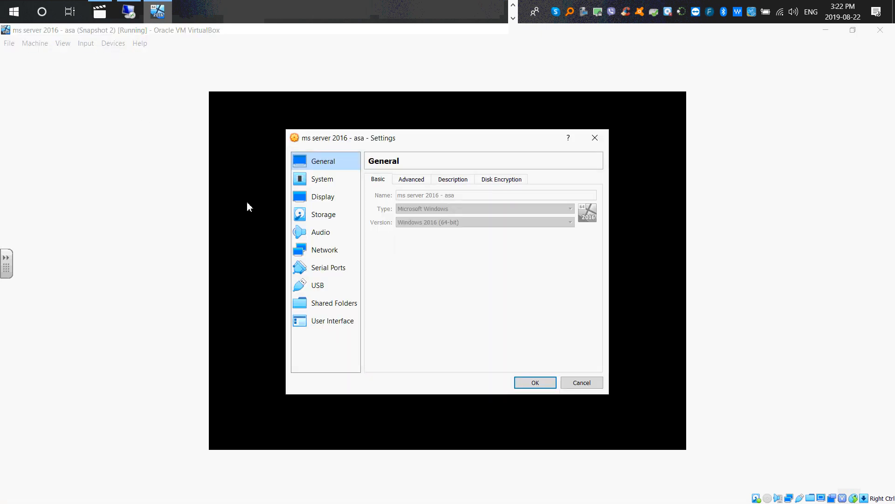
left_click(316, 250)
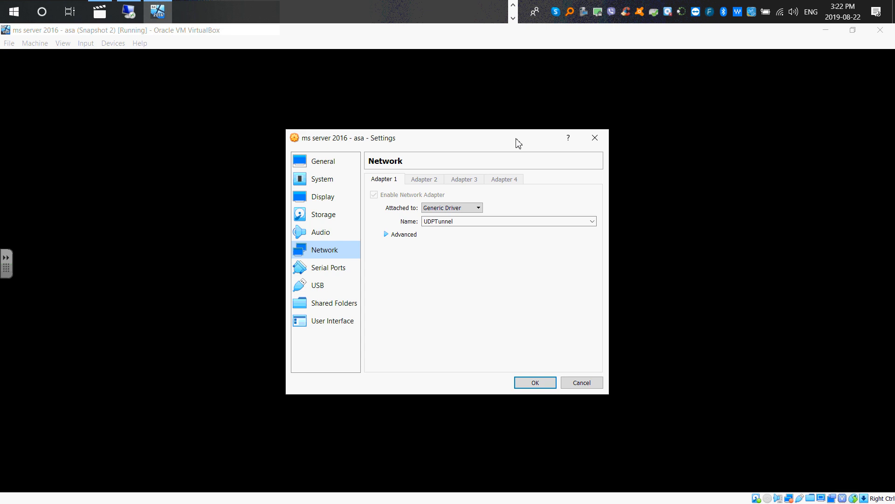
left_click(581, 382)
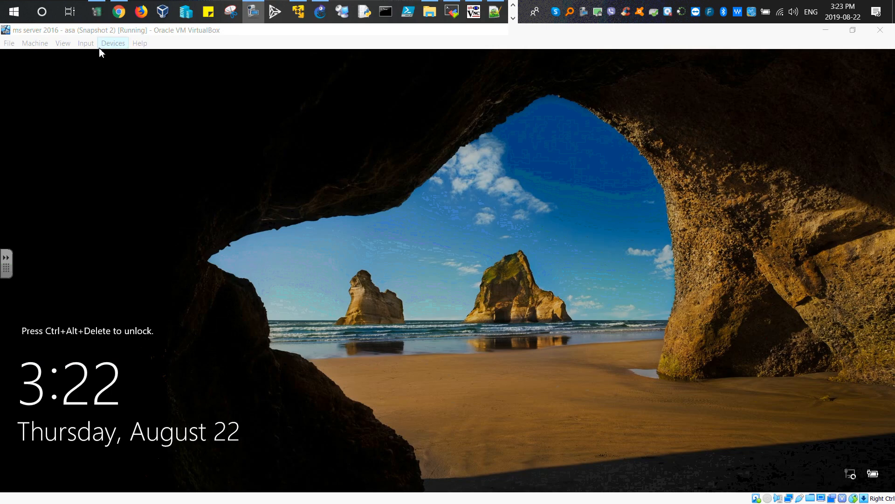
- Send Ctrl+Alt+Delete to the virtual machine and sign in to Administrator with the account password
left_click(86, 44)
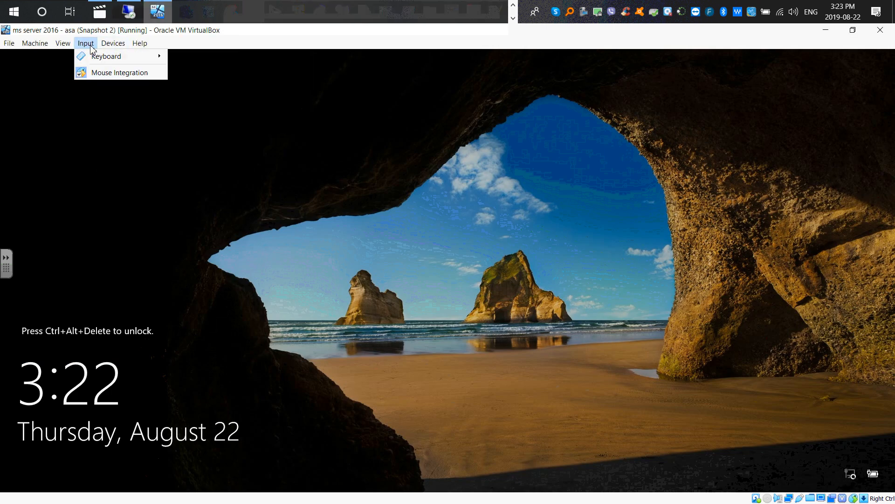
mouse_move(106, 56)
left_click(205, 73)
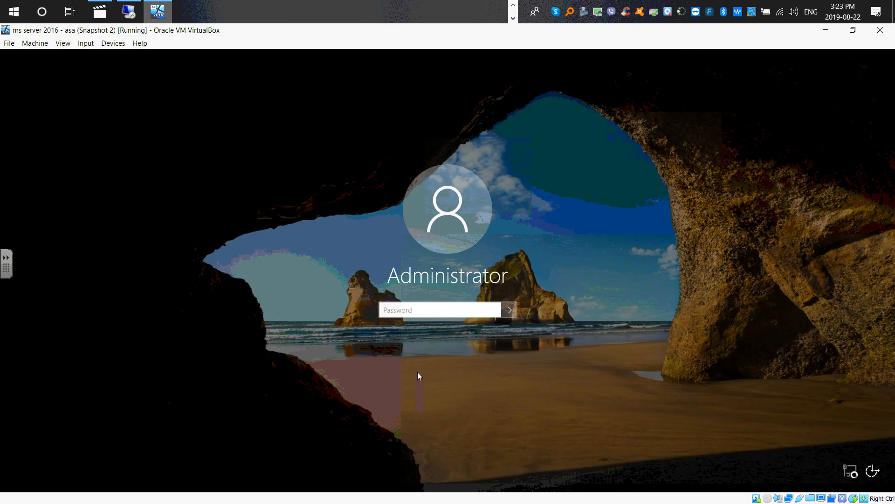
left_click(429, 316)
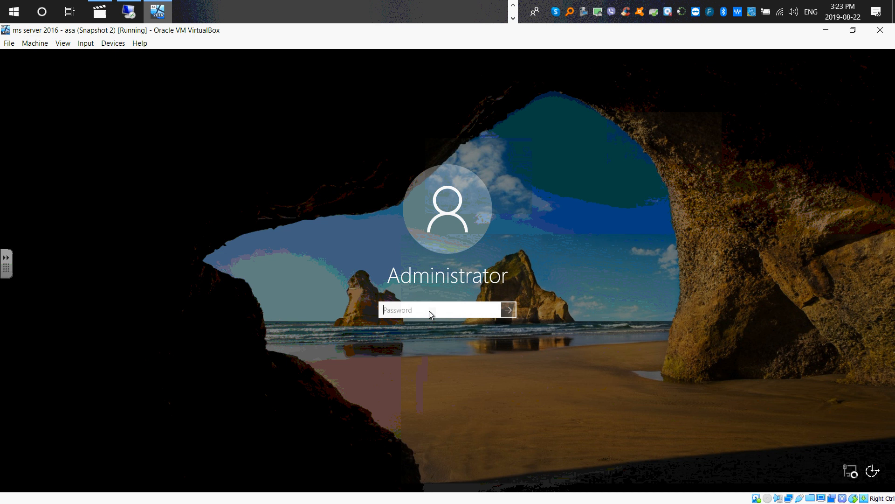
type("****")
key("Return")
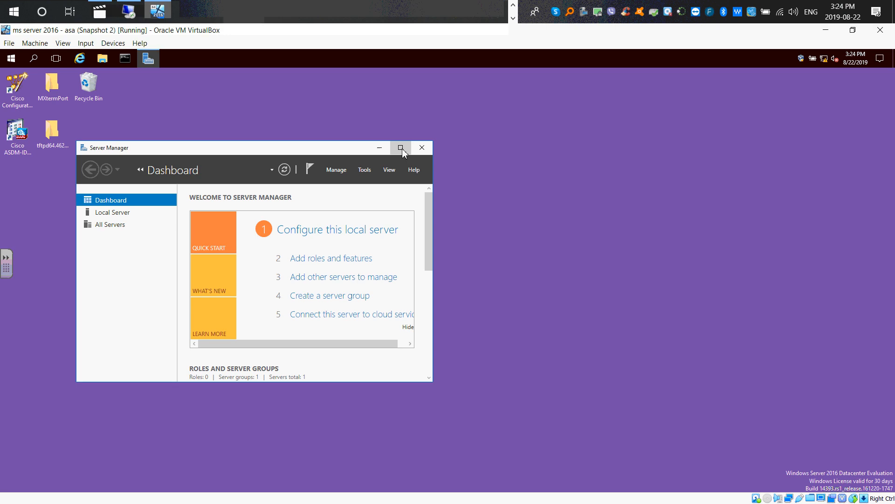
- Close Server Manager and remove the recent file 01 from File Explorer's Quick access
left_click(402, 150)
left_click(841, 75)
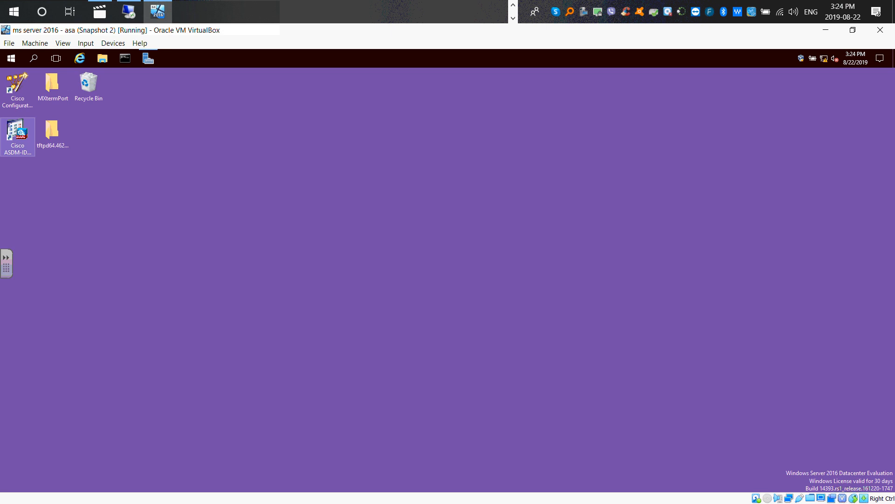
key("super+e")
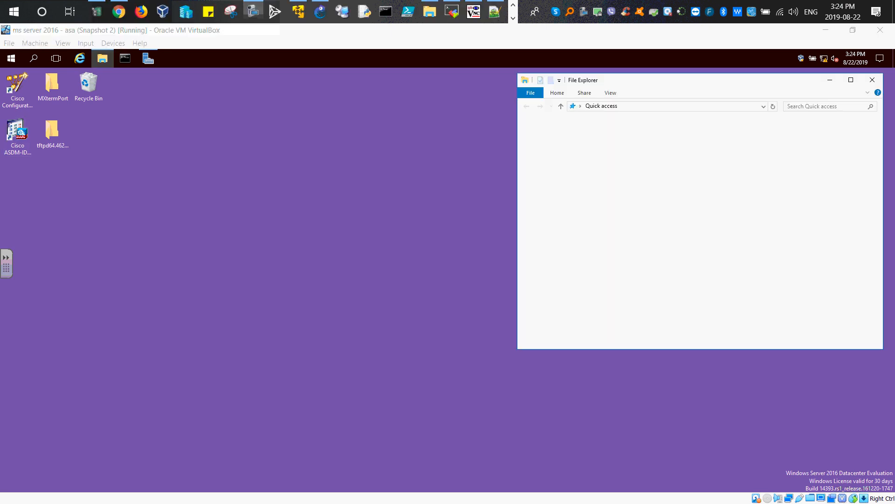
double_click(626, 221)
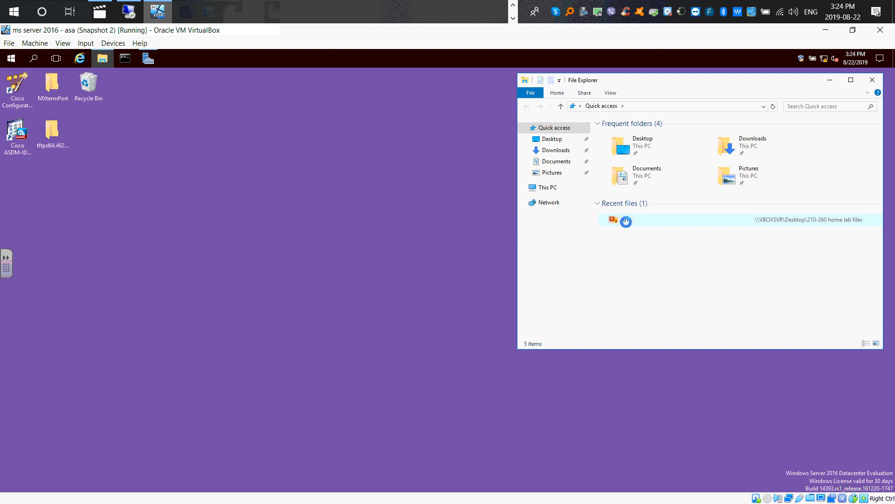
right_click(626, 221)
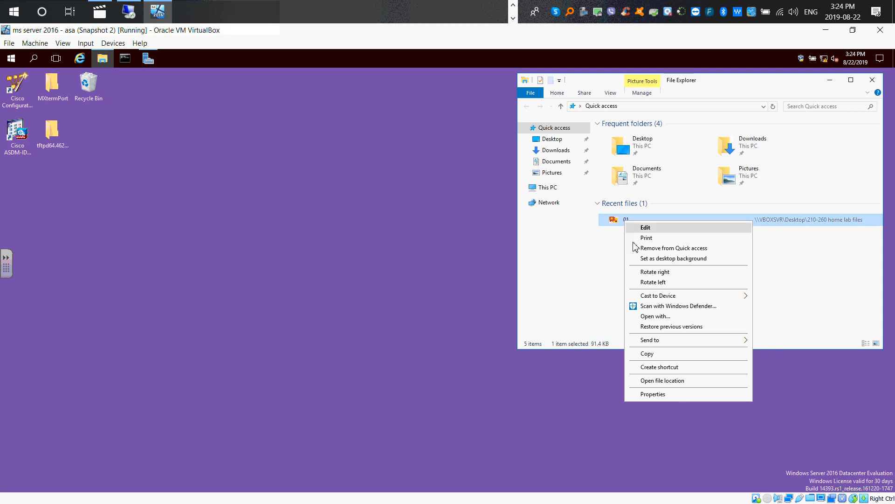
left_click(658, 248)
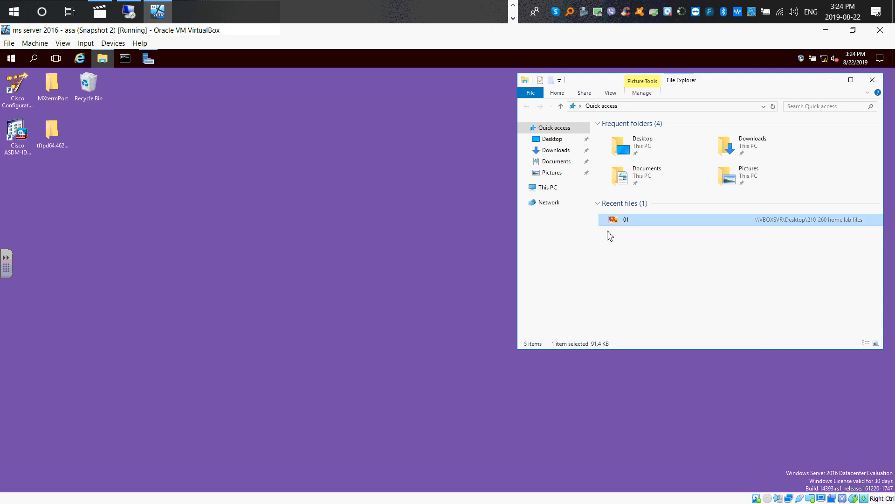
- Browse the network to the VBOXSVR Desktop share, examine its contents, and close File Explorer
left_click(551, 202)
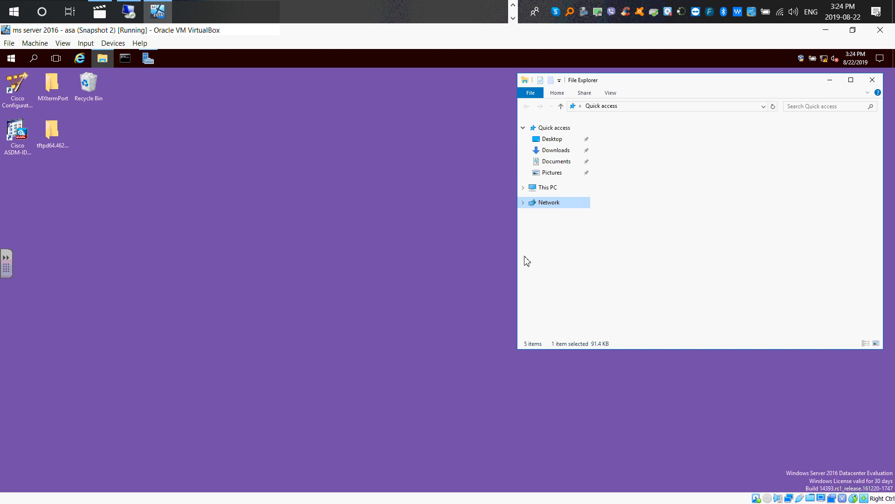
double_click(644, 149)
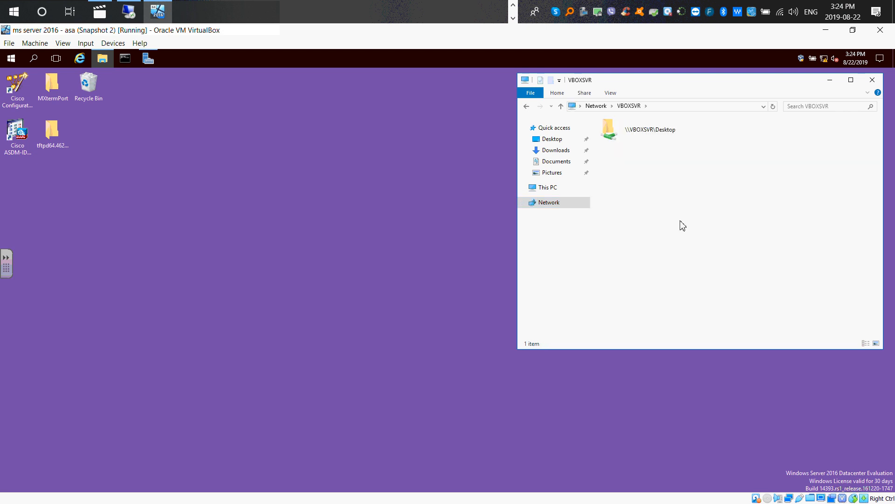
double_click(659, 132)
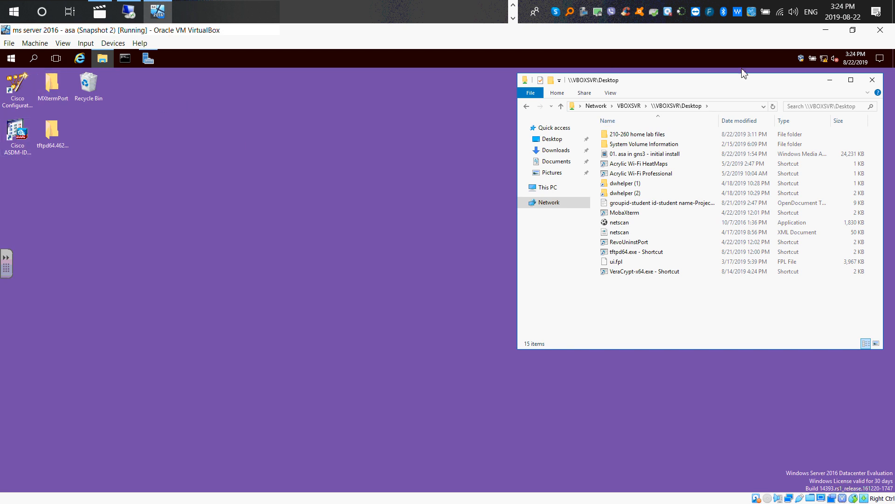
left_click(872, 80)
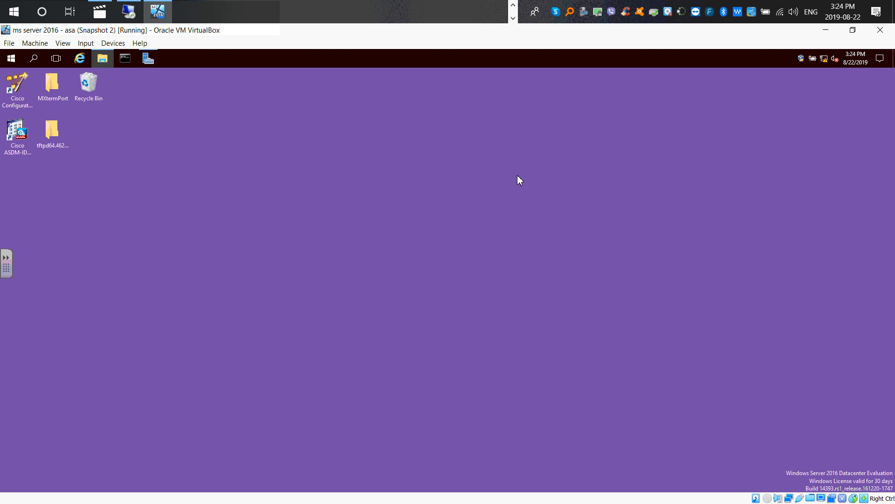
- Switch back to GNS3, expand the GSP5XS2 server in the servers summary, and nudge the msserver2016-asa-1 node into line under sw2
left_click(826, 31)
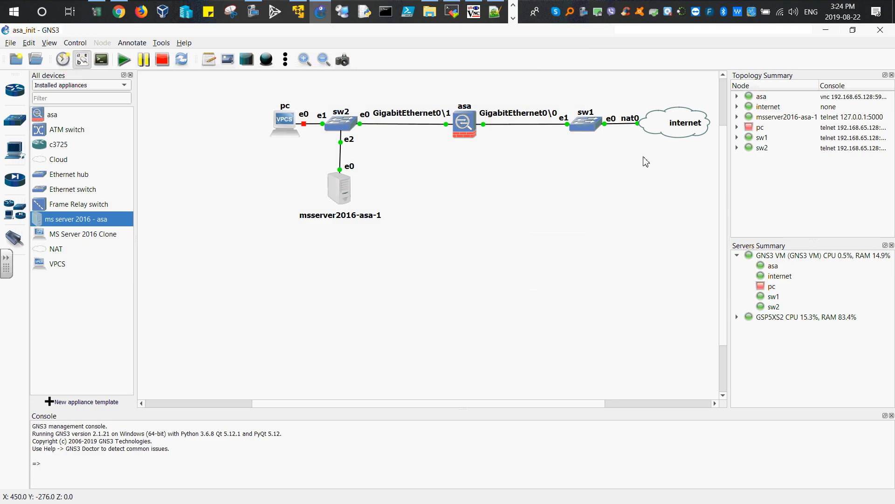
left_click(737, 318)
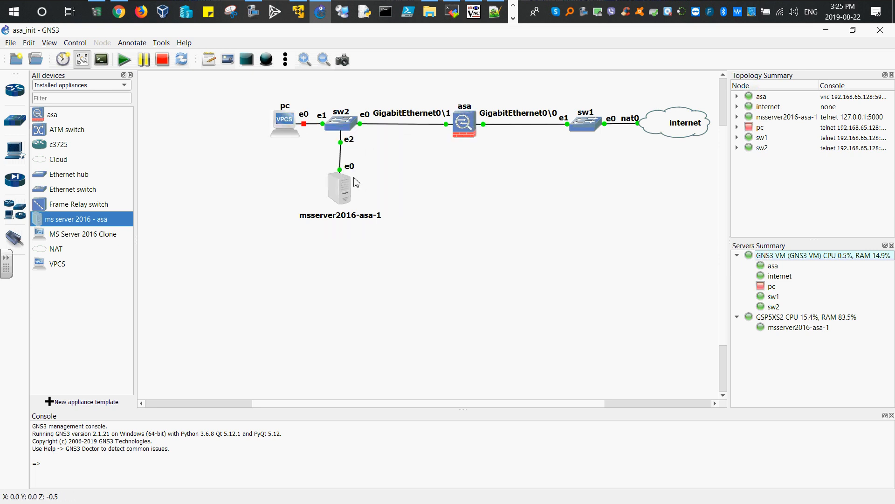
left_click_drag(346, 195, 347, 195)
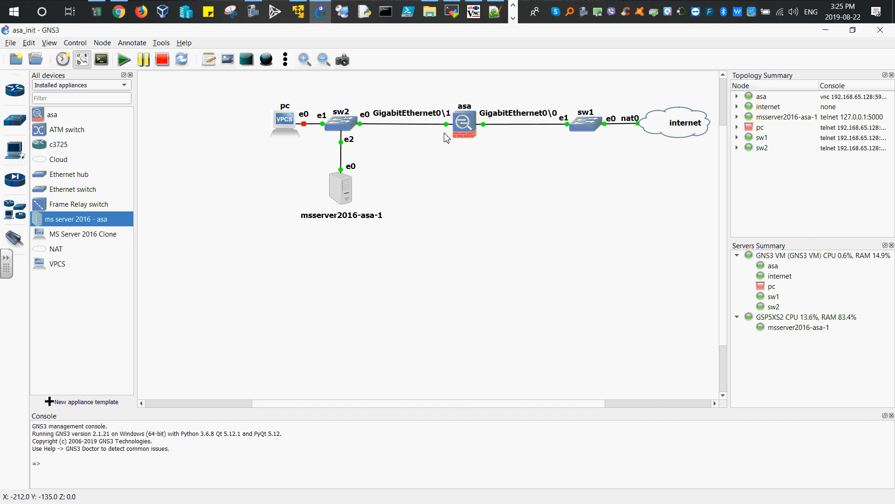